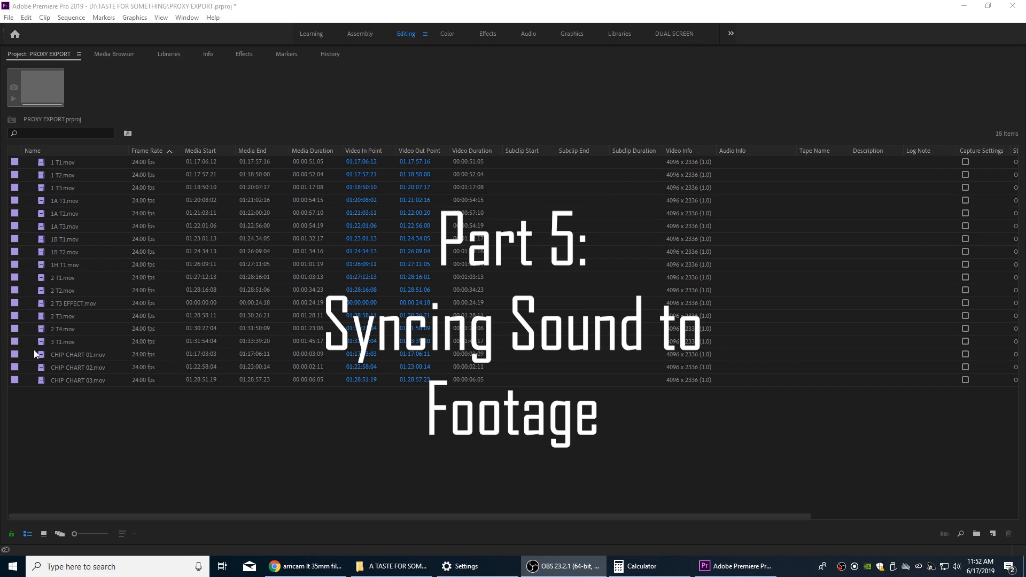
Step: Restore the maximized project panel to its normal size and close the PROXY EXPORT project
left_click(76, 412)
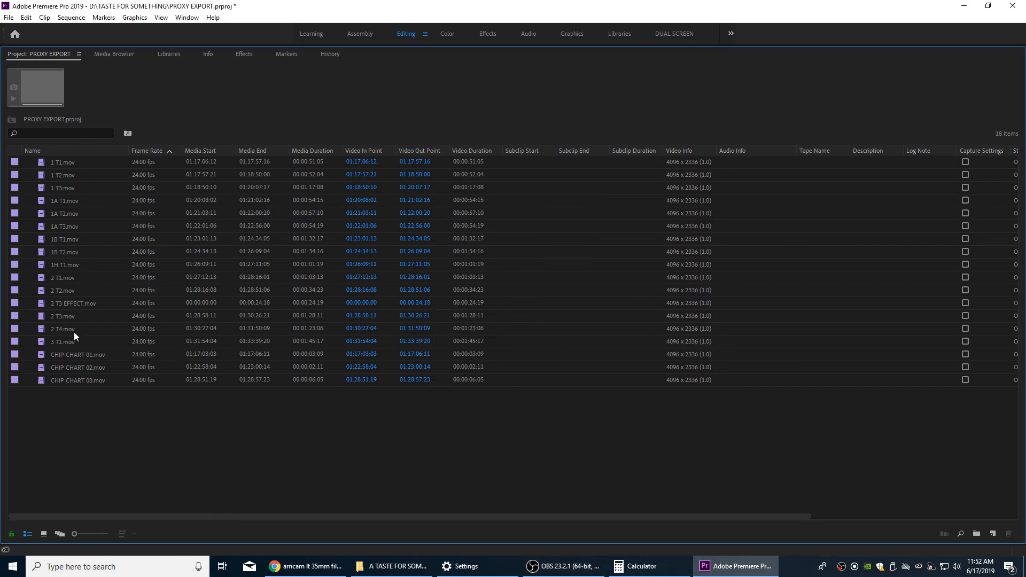
key("grave")
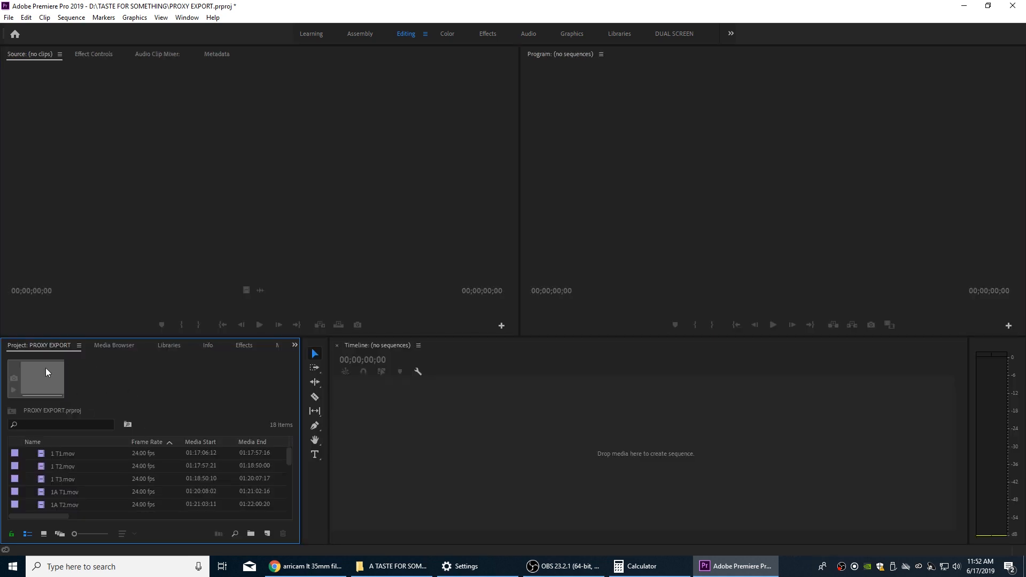
right_click(50, 348)
left_click(137, 213)
left_click(476, 294)
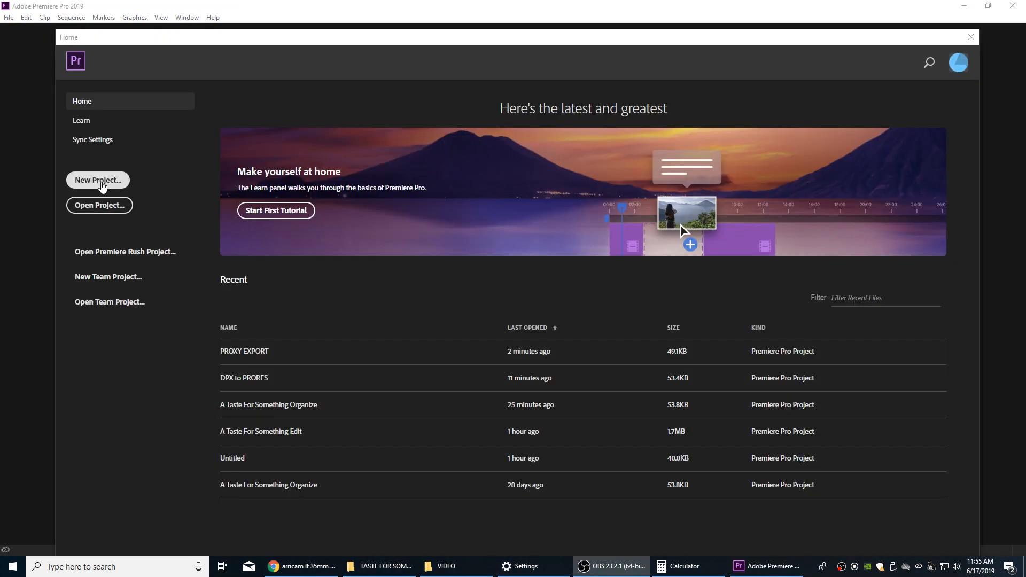
Step: Create a new project named TFS SYNC in D:\TASTE FOR SOMETHING
left_click(98, 182)
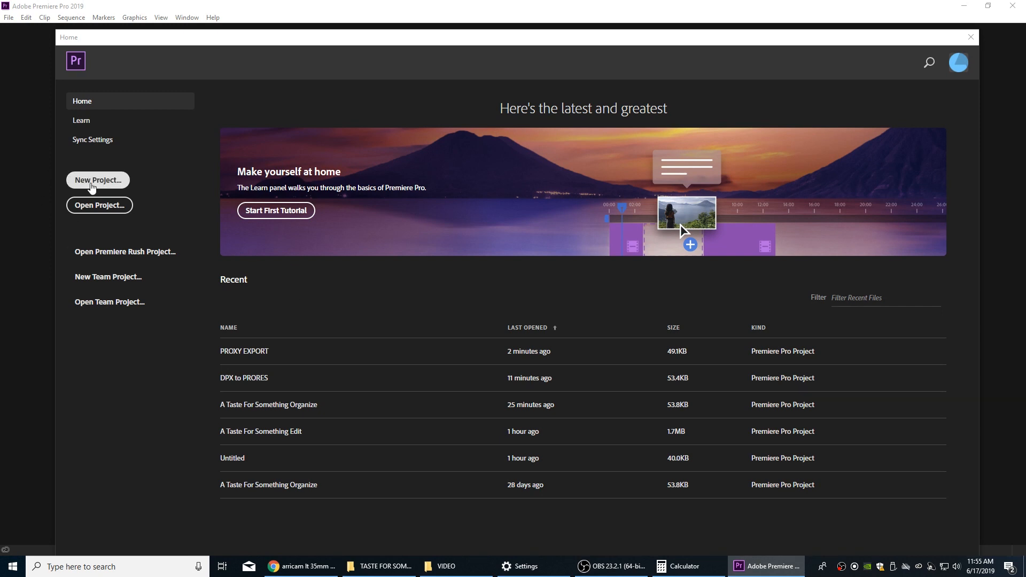
left_click(98, 180)
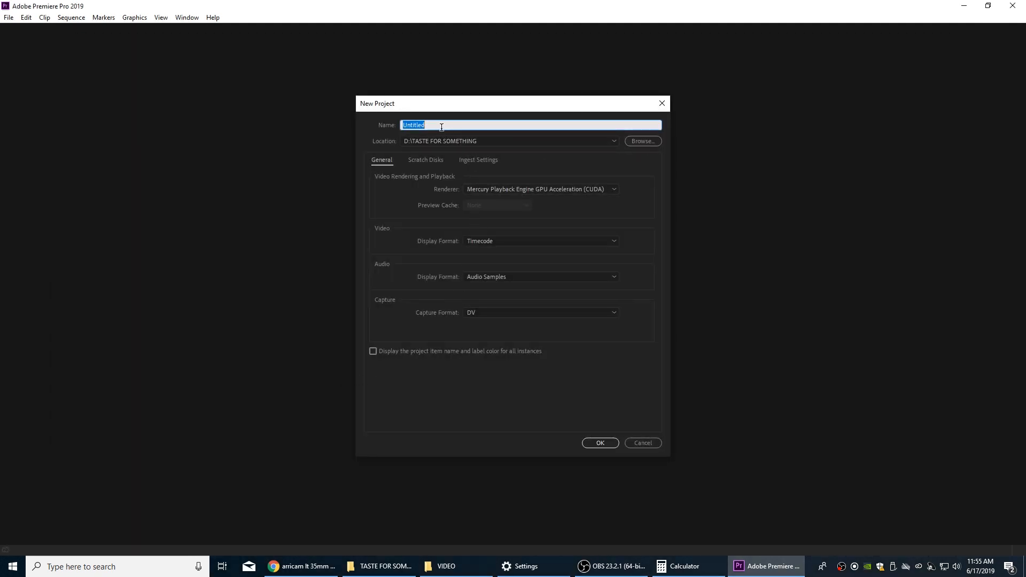
type("TFS Edit")
key("BackSpace")
key("BackSpace")
key("BackSpace")
key("BackSpace")
type("SYNC")
key("Return")
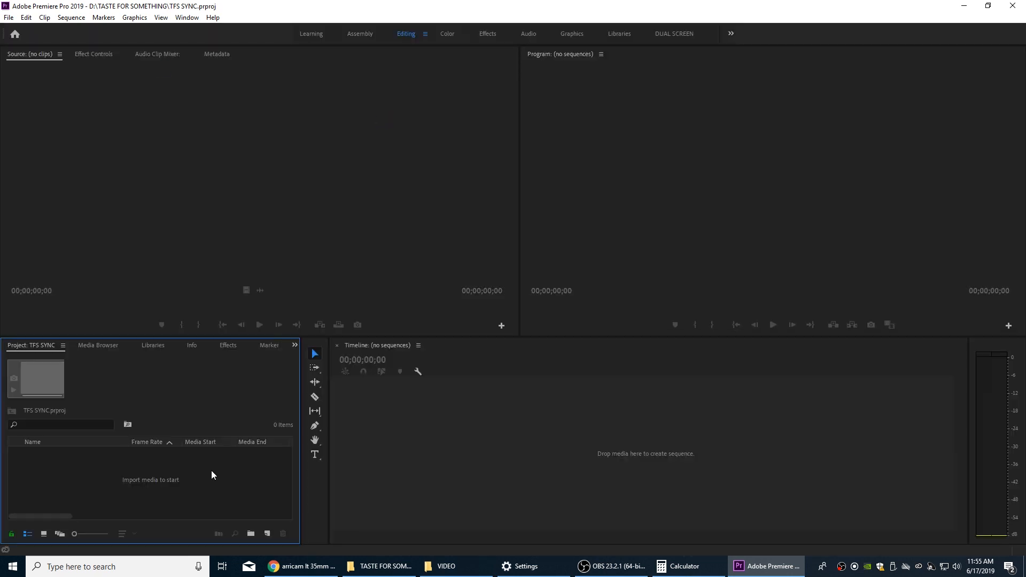
Step: Import the whole PROXY TFS folder from D:\TASTE FOR SOMETHING into the project
double_click(211, 470)
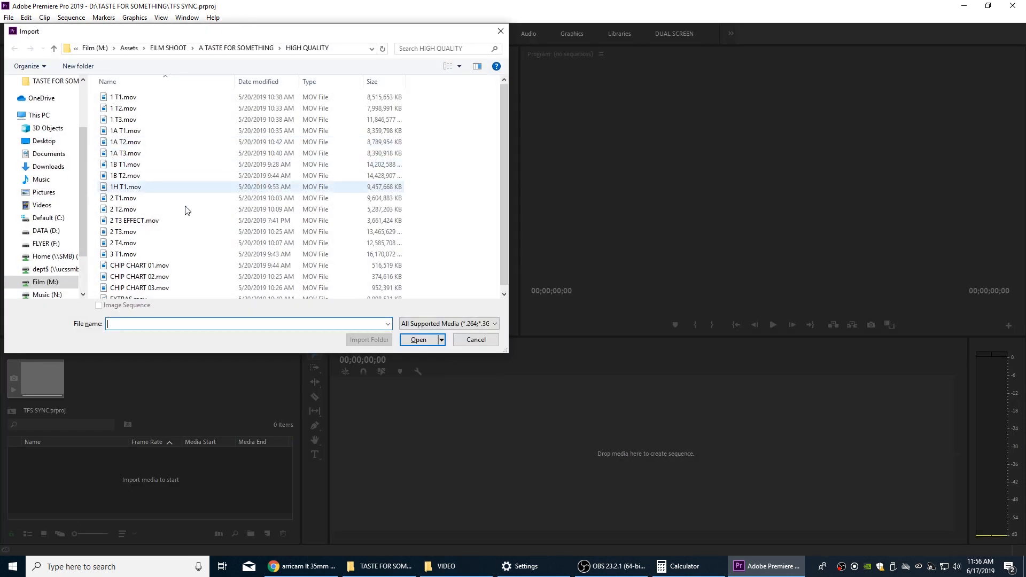
double_click(126, 145)
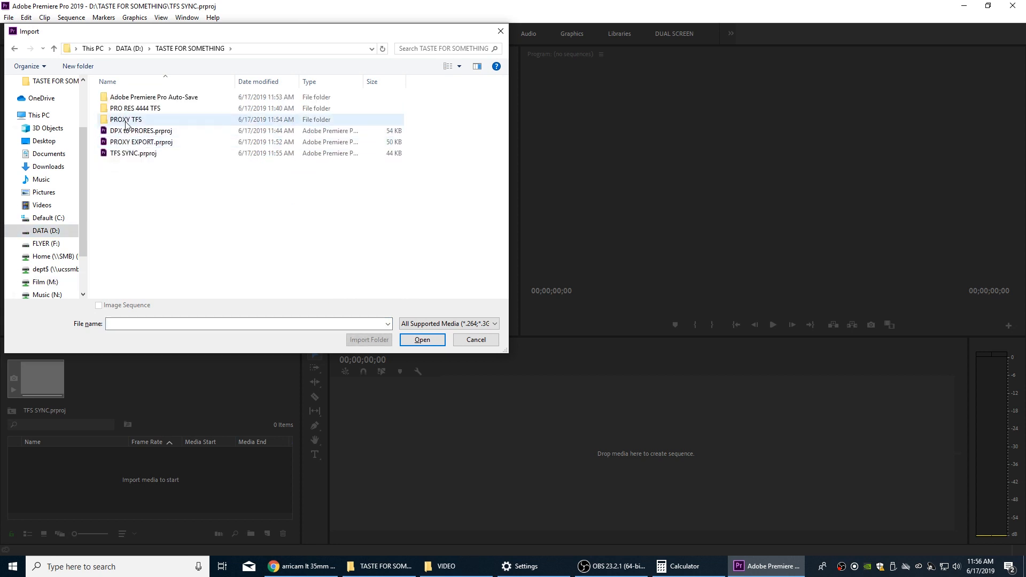
left_click(126, 119)
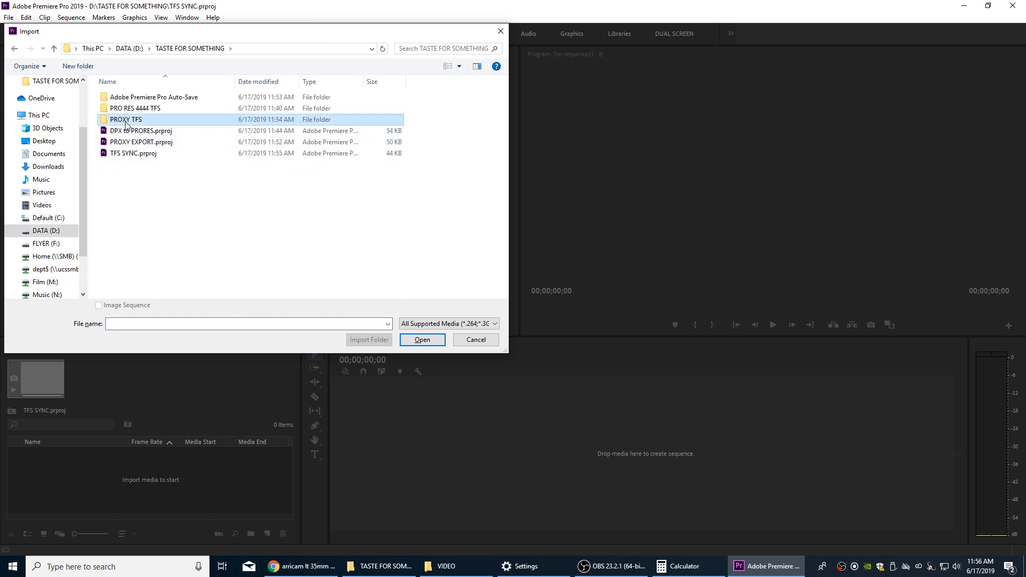
left_click(368, 339)
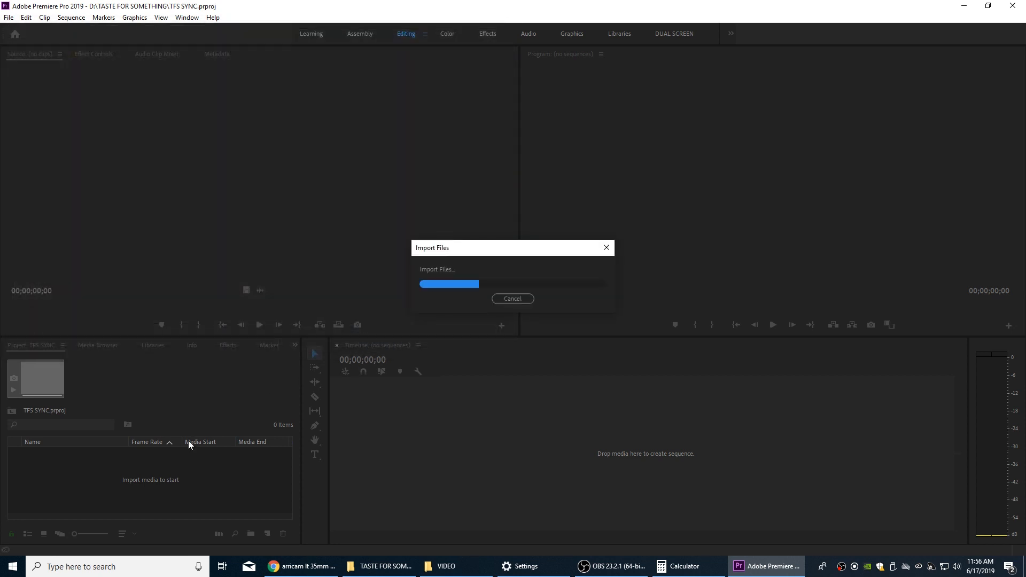
Step: Open the 1 T1.mov proxy clip in the Source monitor and create a sequence from it
double_click(80, 468)
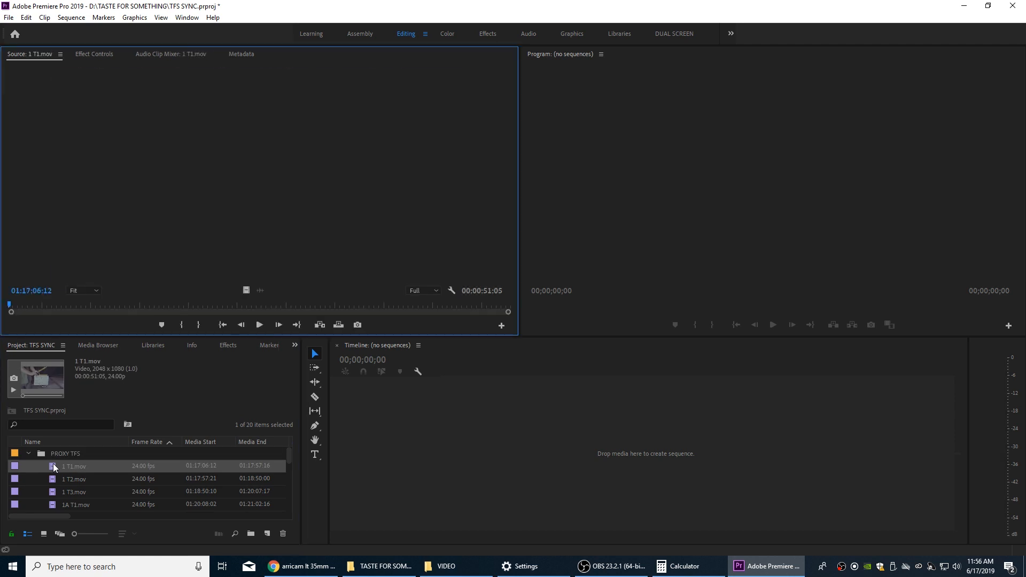
left_click_drag(226, 187, 458, 409)
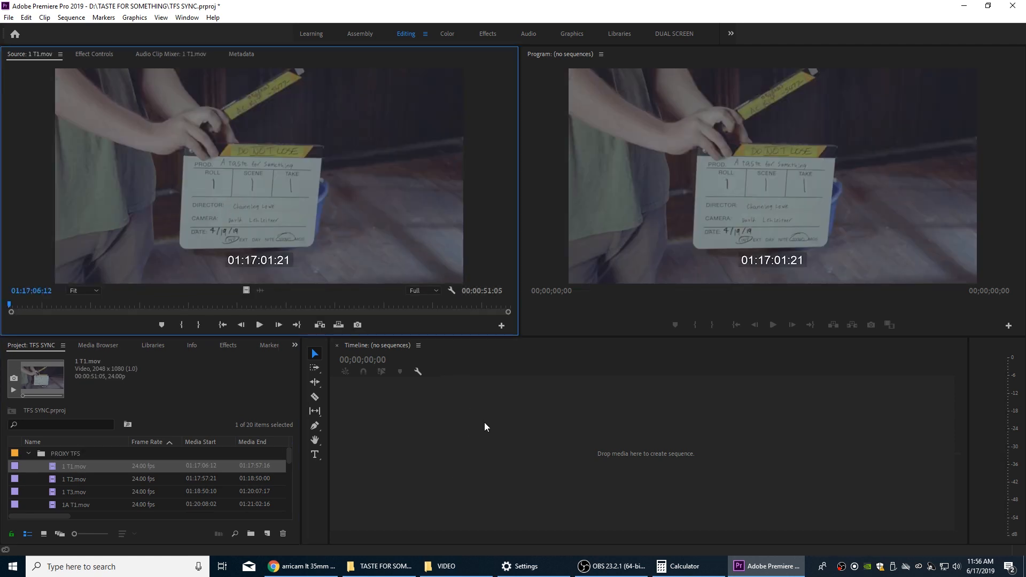
Step: Play and scrub through the 1 T1.mov clip in the timeline to check proxy playback, returning the playhead to the start
left_click_drag(366, 320, 546, 364)
left_click(547, 365)
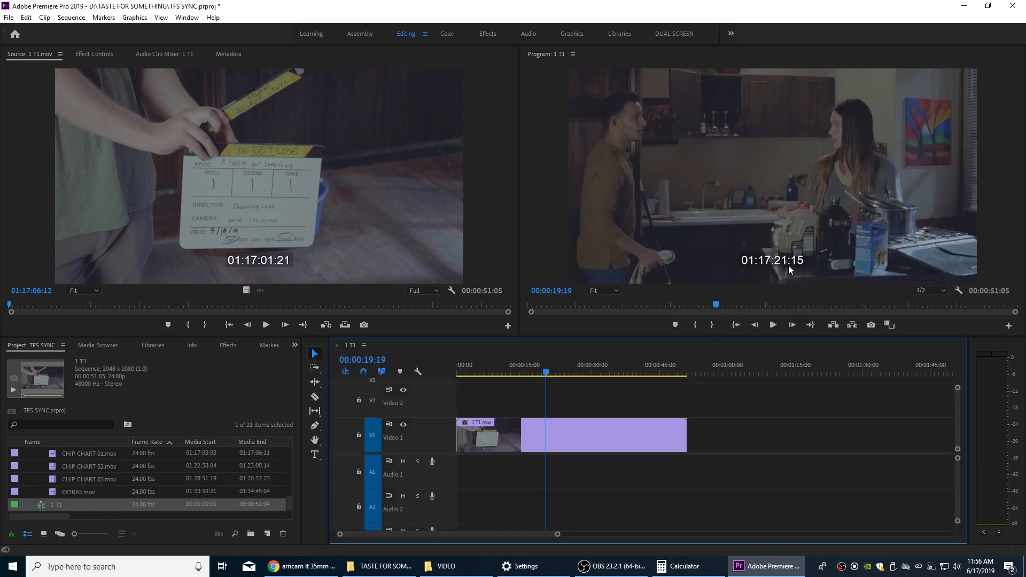
key("space")
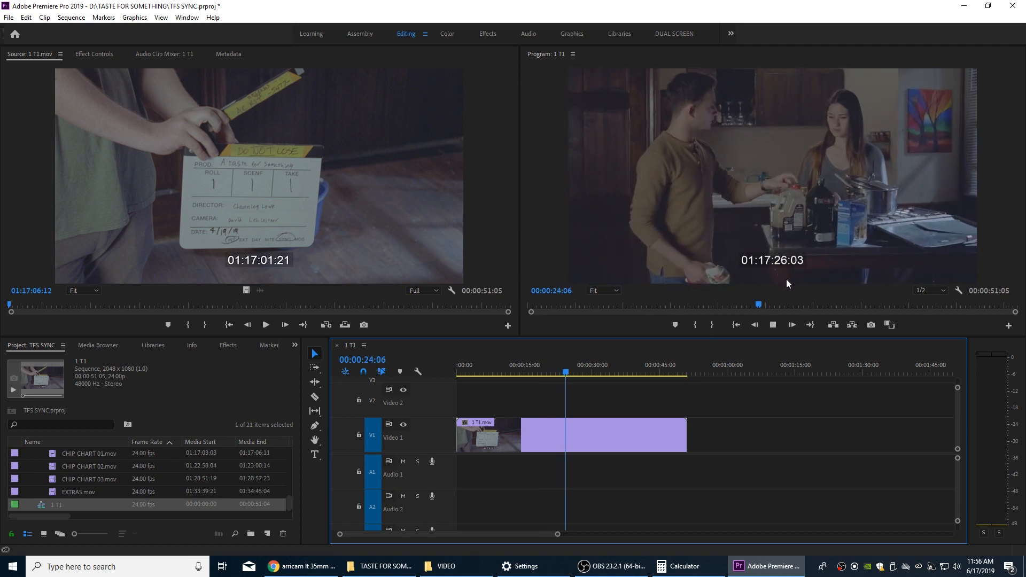
left_click_drag(608, 359, 587, 387)
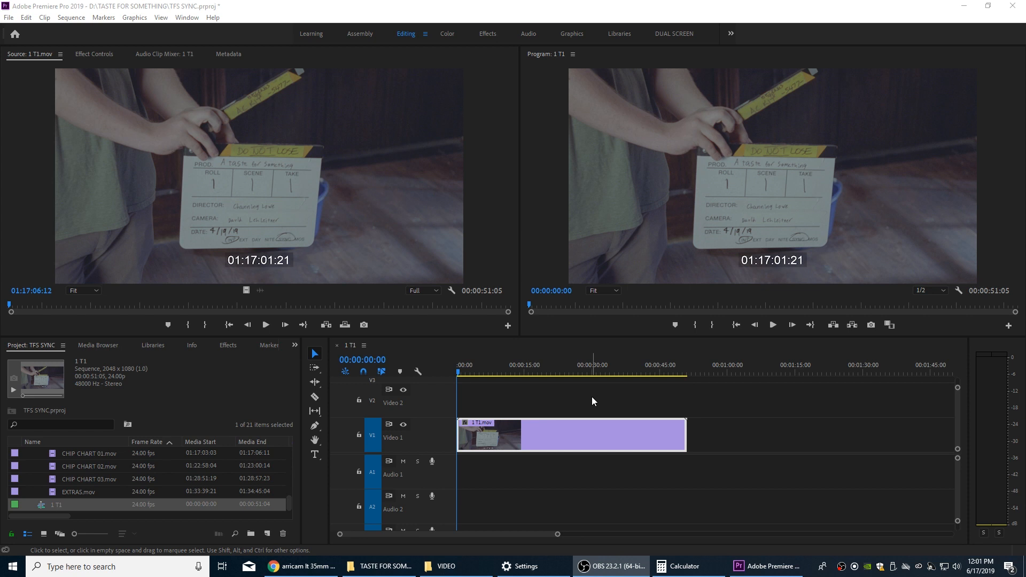
left_click(592, 396)
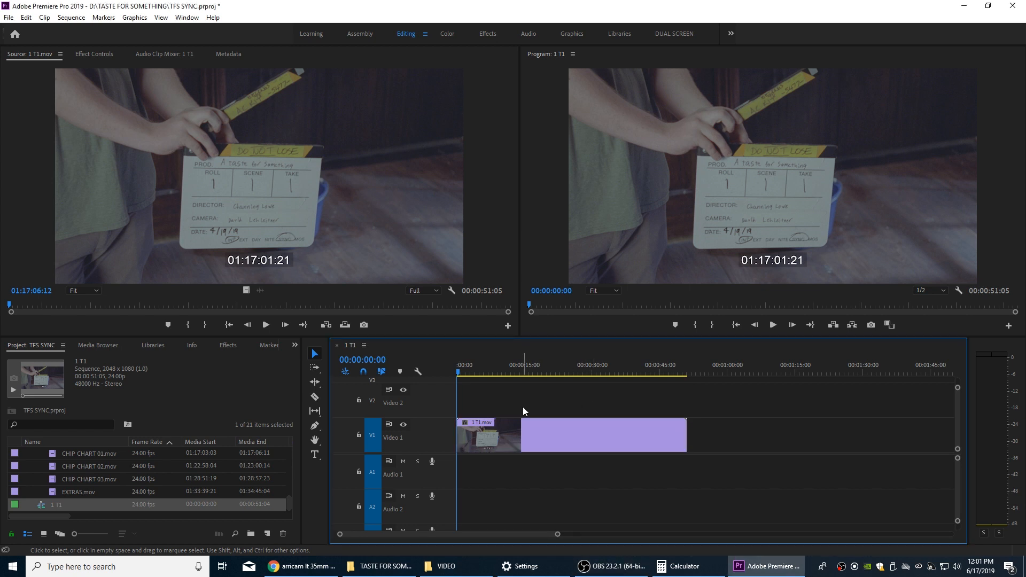
left_click_drag(513, 366, 635, 368)
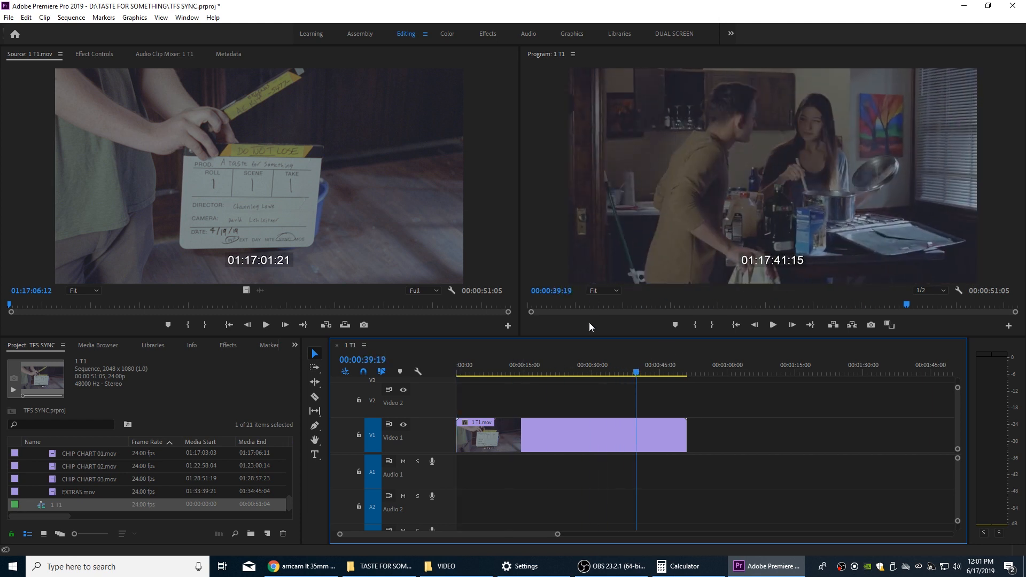
left_click_drag(593, 368, 340, 396)
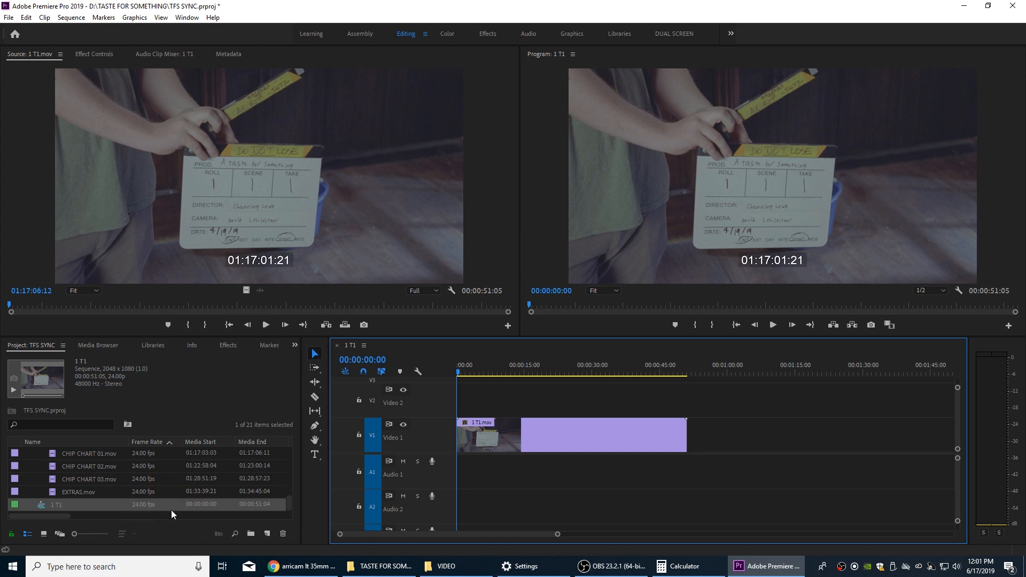
Step: Check the total size of the PROXY TFS folder in File Explorer, then return to Premiere Pro
left_click(429, 570)
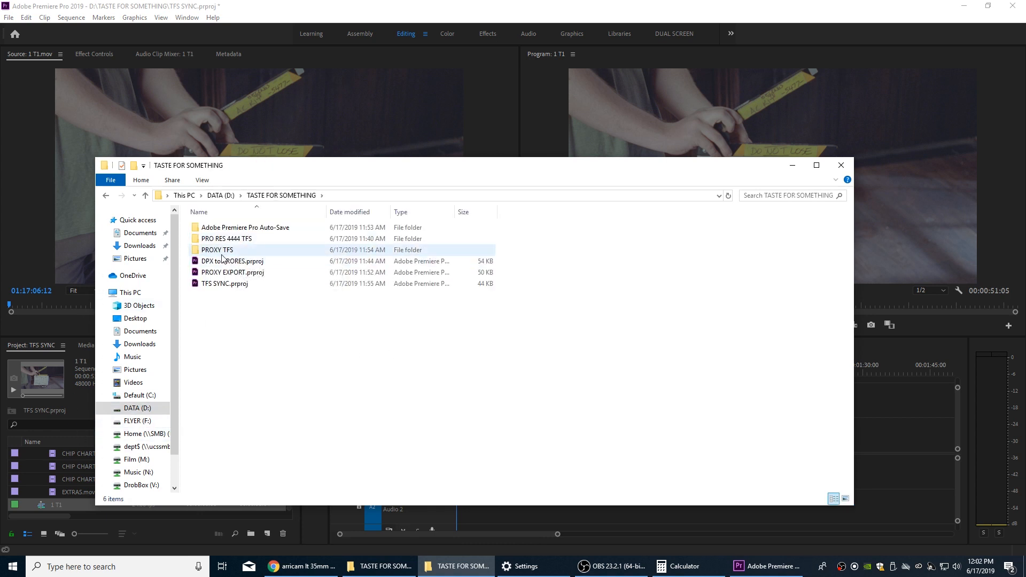
right_click(223, 250)
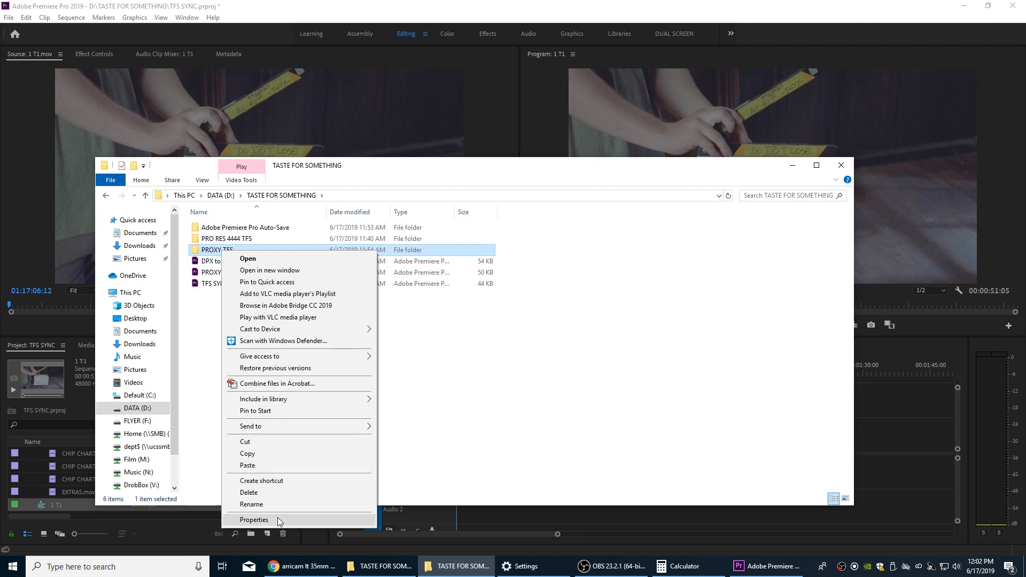
left_click(273, 518)
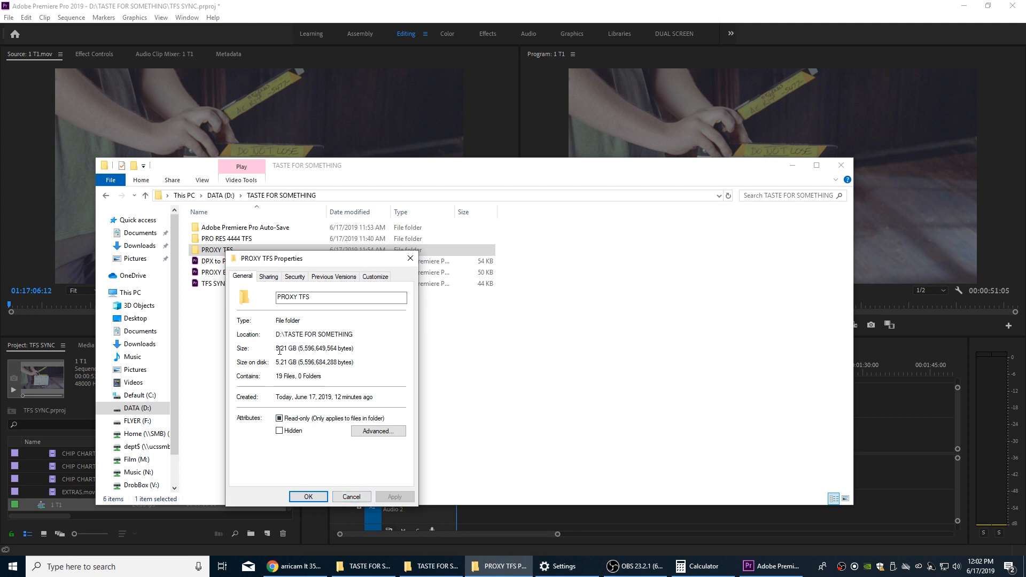
left_click_drag(280, 350, 332, 352)
left_click(332, 352)
left_click_drag(327, 348, 275, 348)
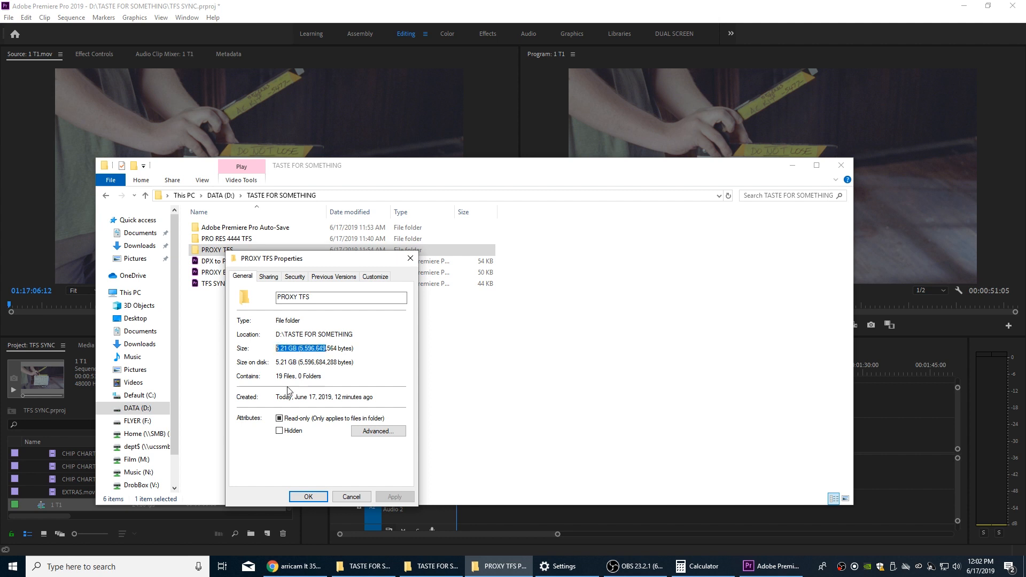
left_click(346, 496)
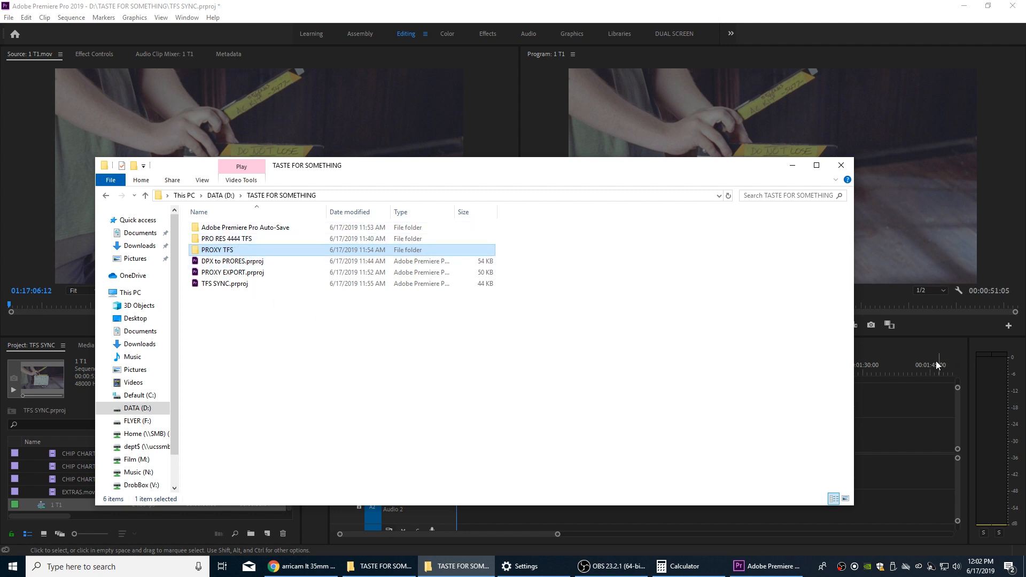
left_click(903, 366)
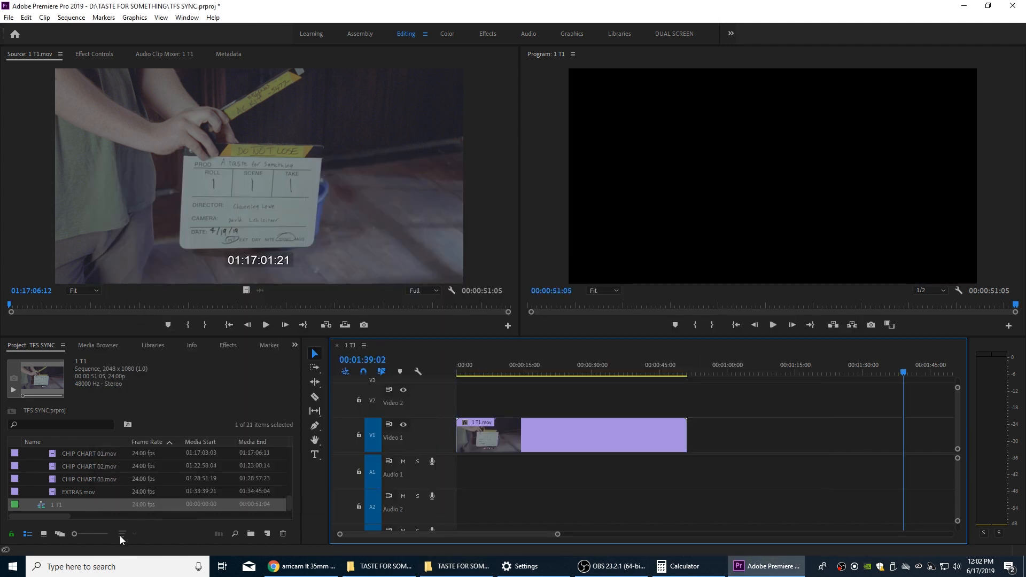
Step: Maximize the project panel and delete EXTRAS.mov from the PROXY TFS bin
key("grave")
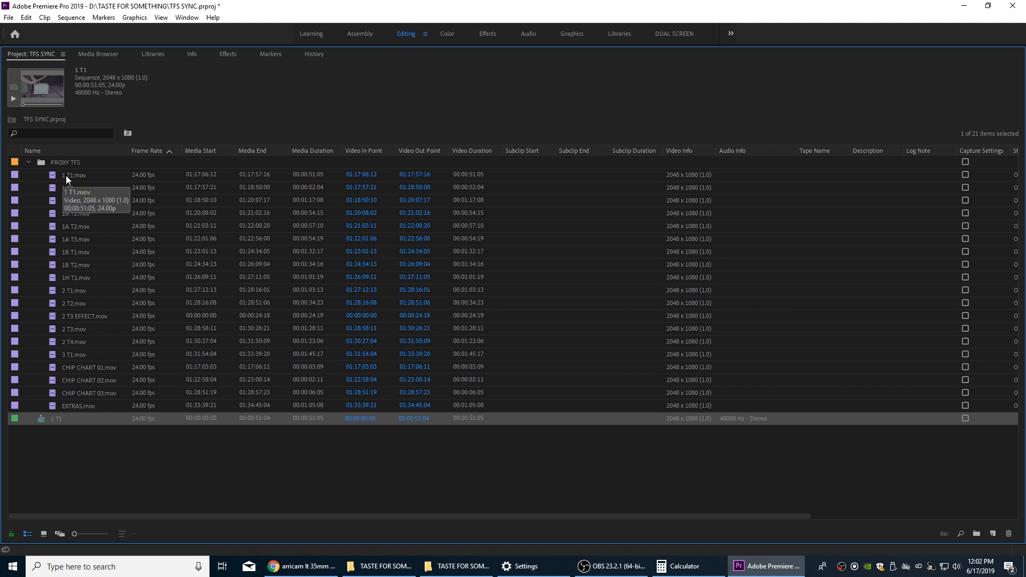
left_click(105, 365)
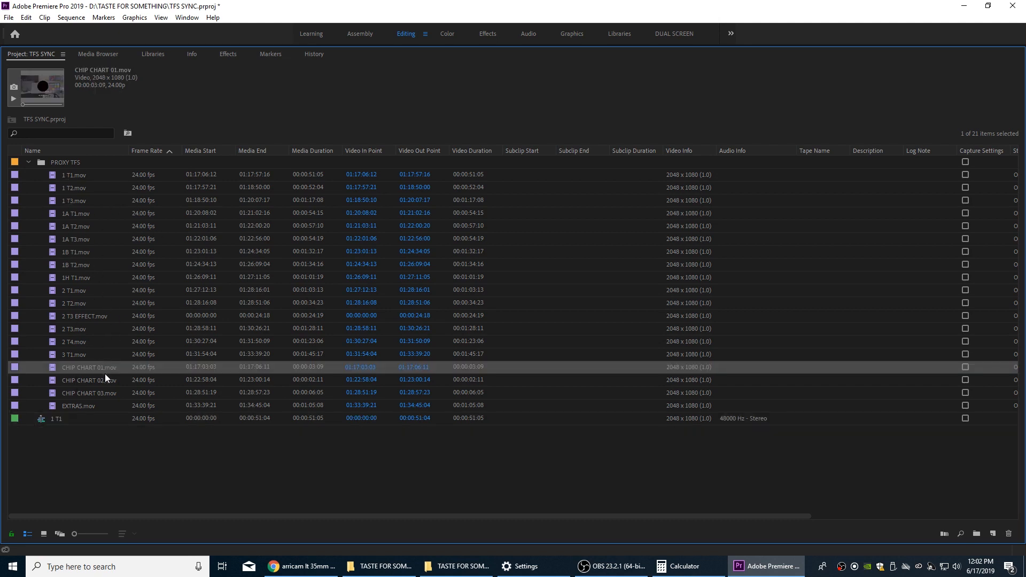
left_click(100, 396, "shift")
left_click(86, 403)
key("Delete")
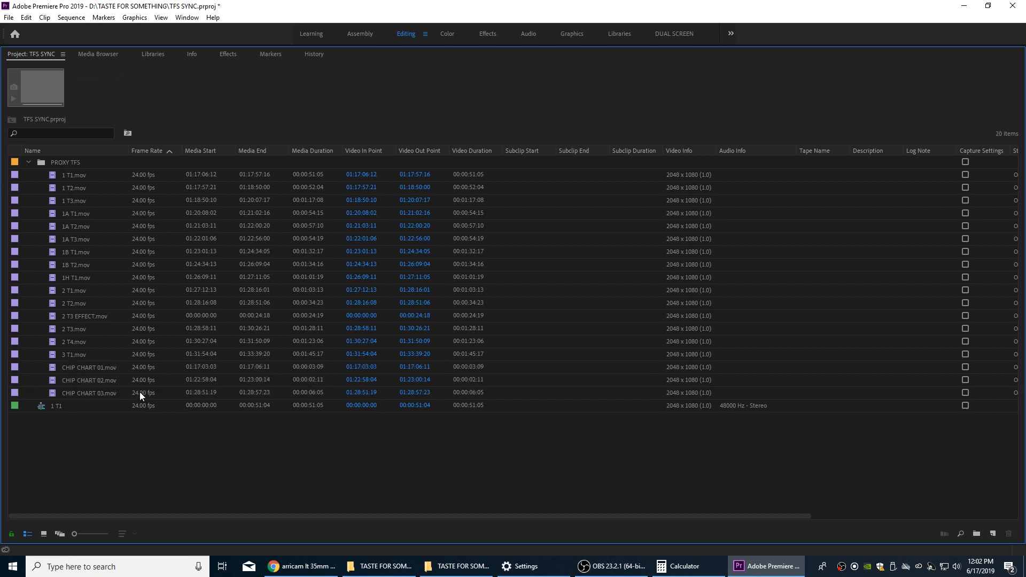
Step: Keep the chip chart clips and delete 2 T3 EFFECT.mov from the PROXY TFS bin
left_click(98, 371)
left_click(91, 390, "shift")
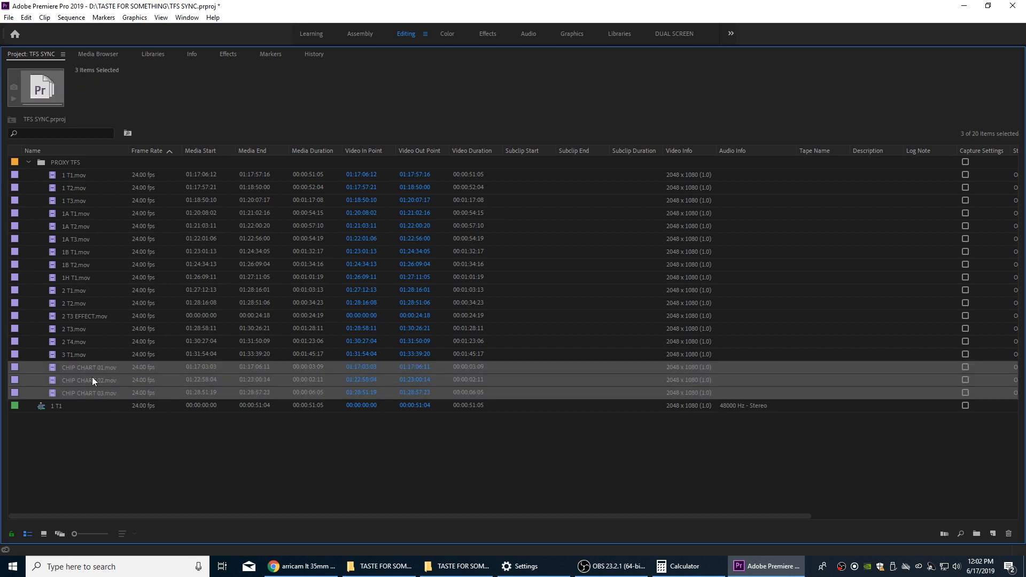
left_click(78, 176)
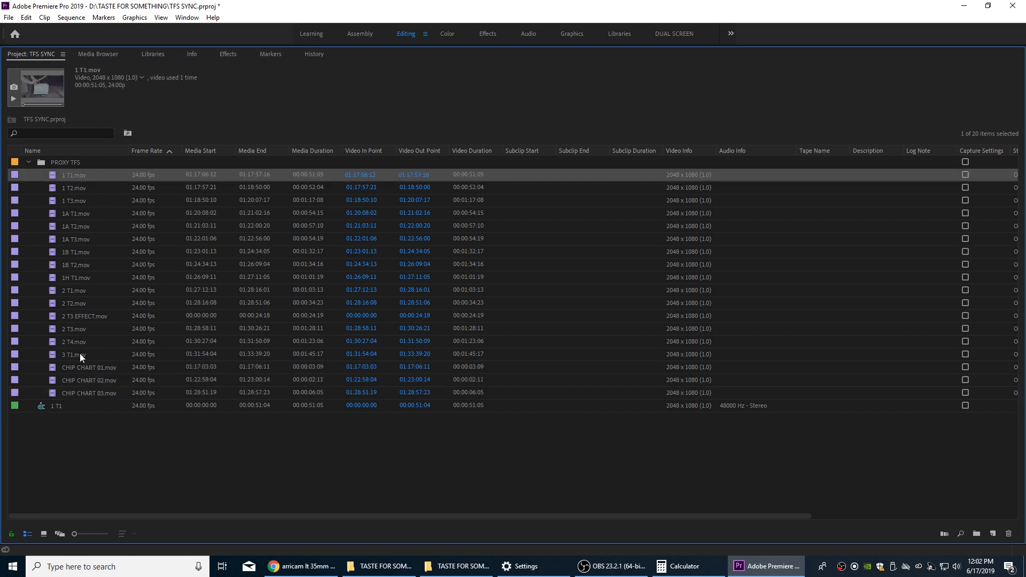
left_click(89, 317)
key("Delete")
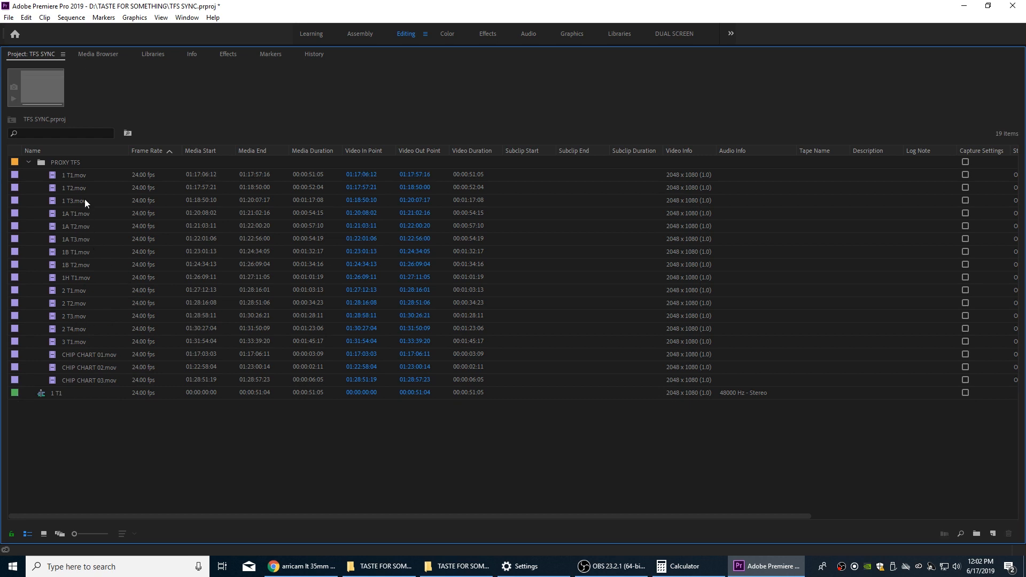
Step: Replace the clip in the 1 T1 sequence with all takes from 1 T1.mov through 3 T1.mov, placed on Video 1 from the start
left_click(79, 174)
left_click(83, 341, "shift")
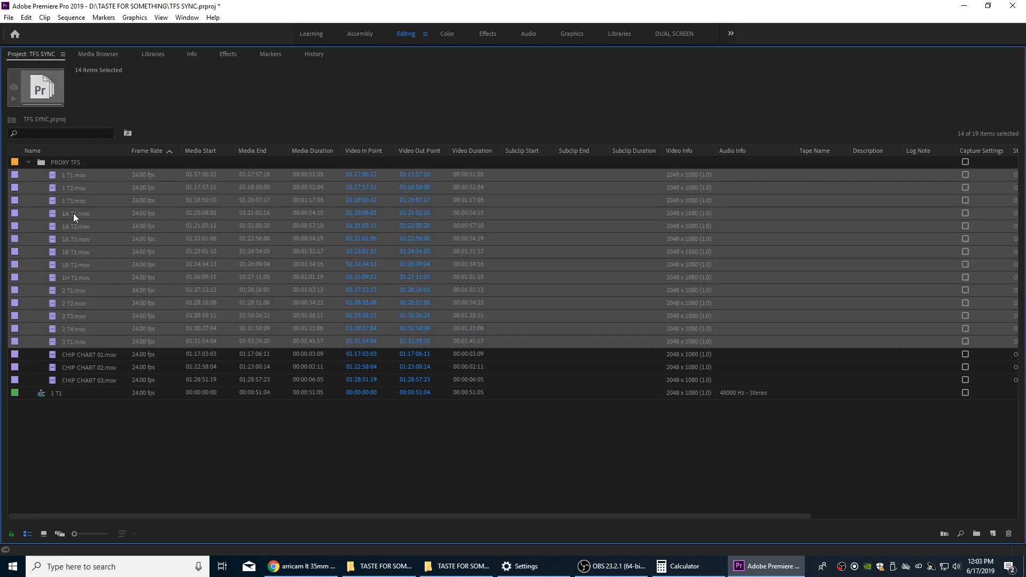
key("grave")
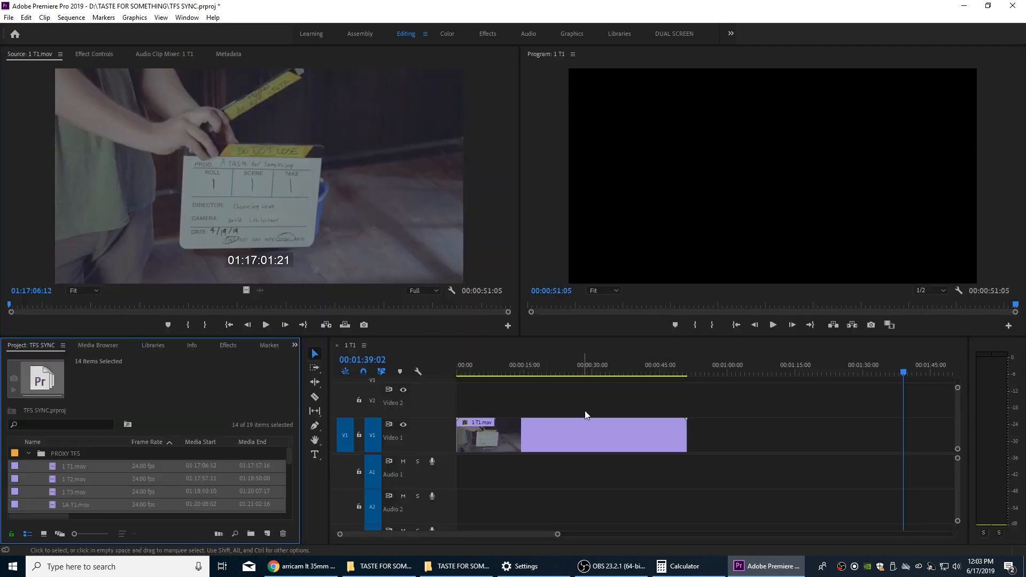
left_click_drag(508, 370, 455, 369)
key("Delete")
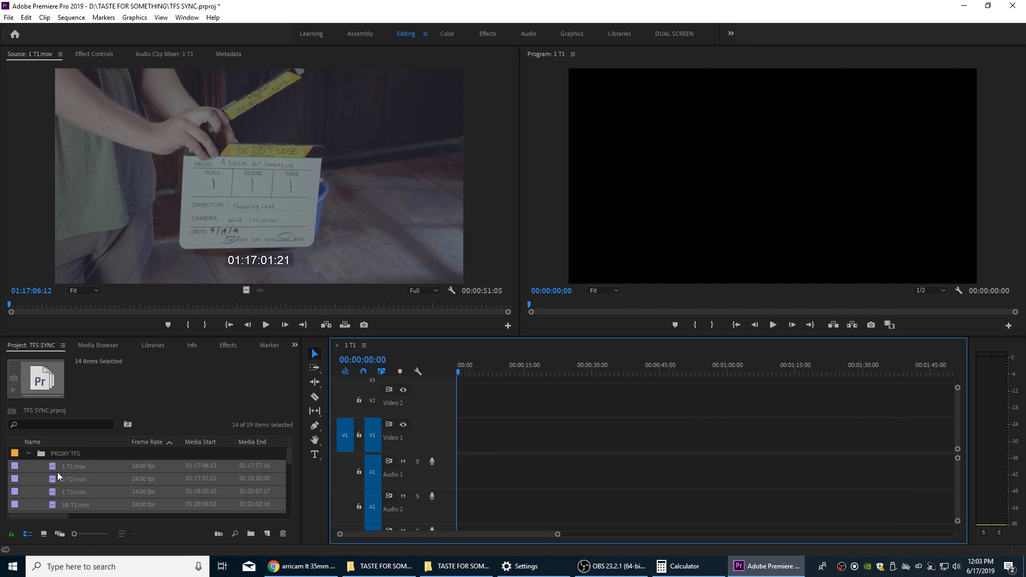
left_click_drag(53, 464, 457, 447)
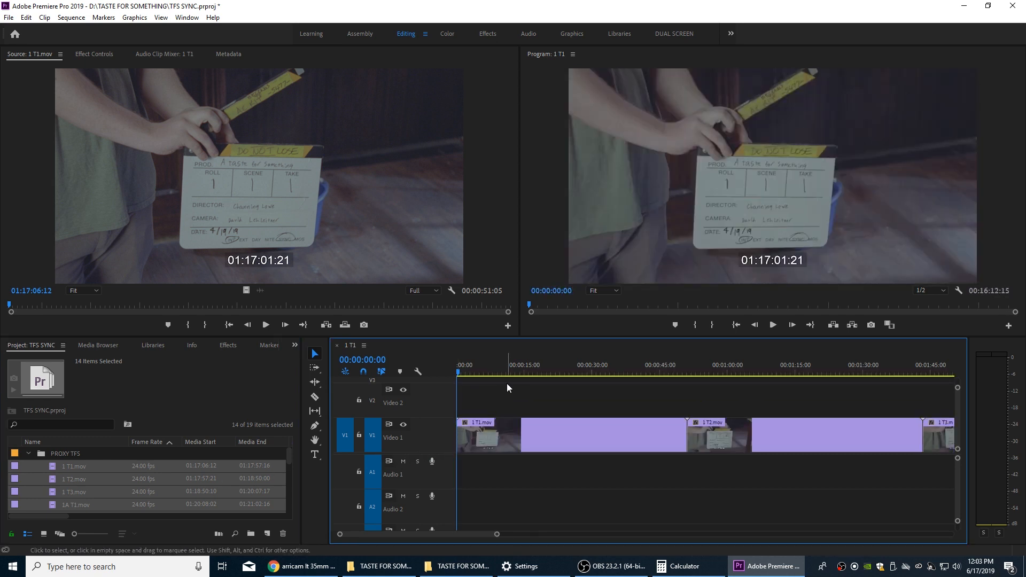
key("backslash")
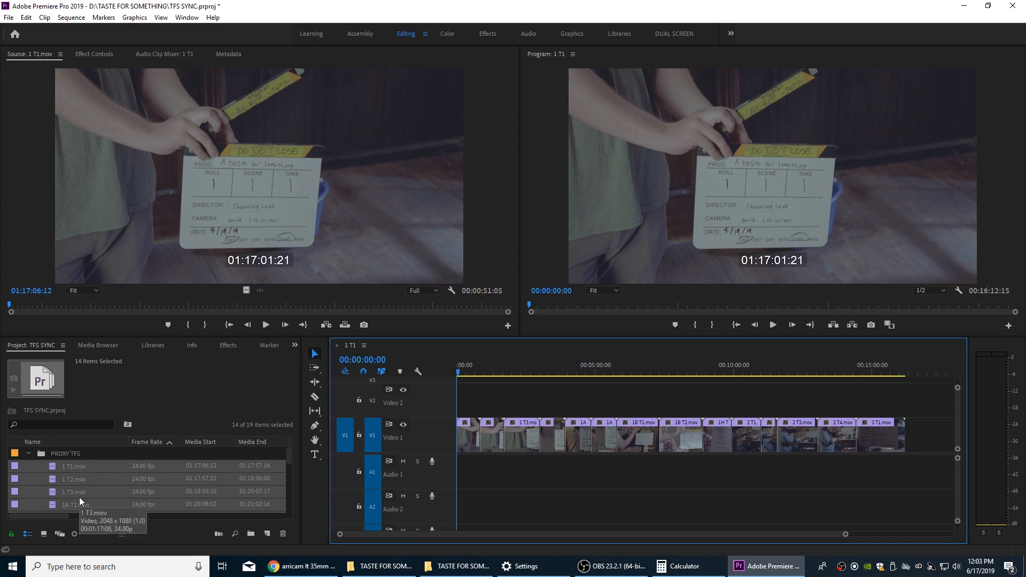
Step: Collapse the PROXY TFS bin and import the AUDIO folder into the project
left_click(27, 454)
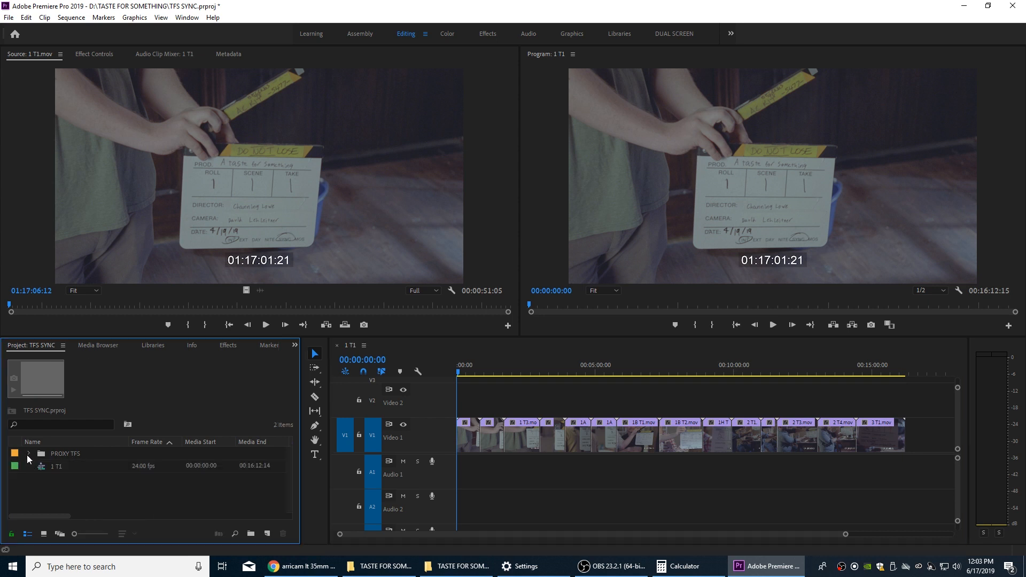
double_click(44, 495)
left_click(120, 119)
left_click(369, 341)
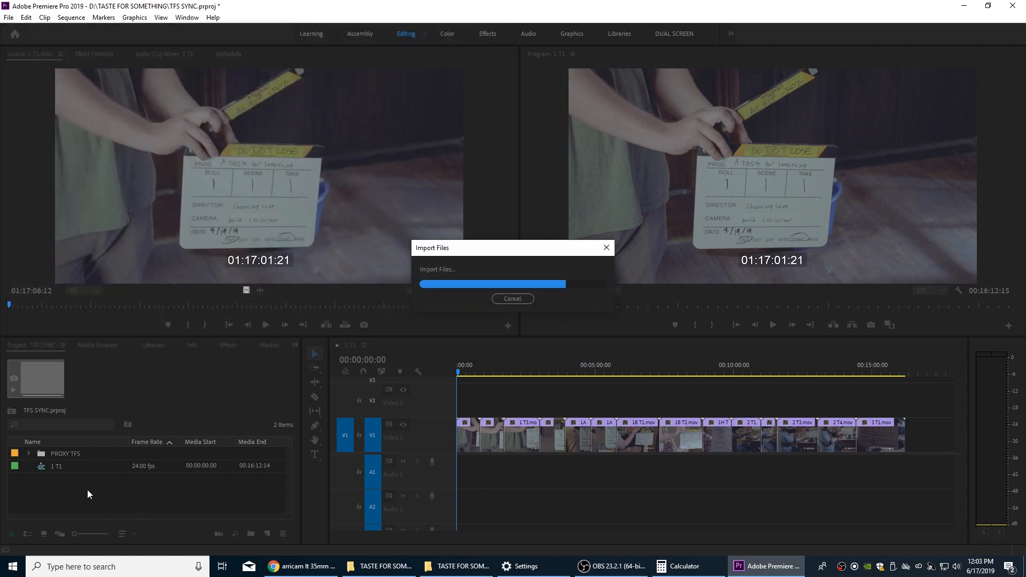
left_click(515, 342)
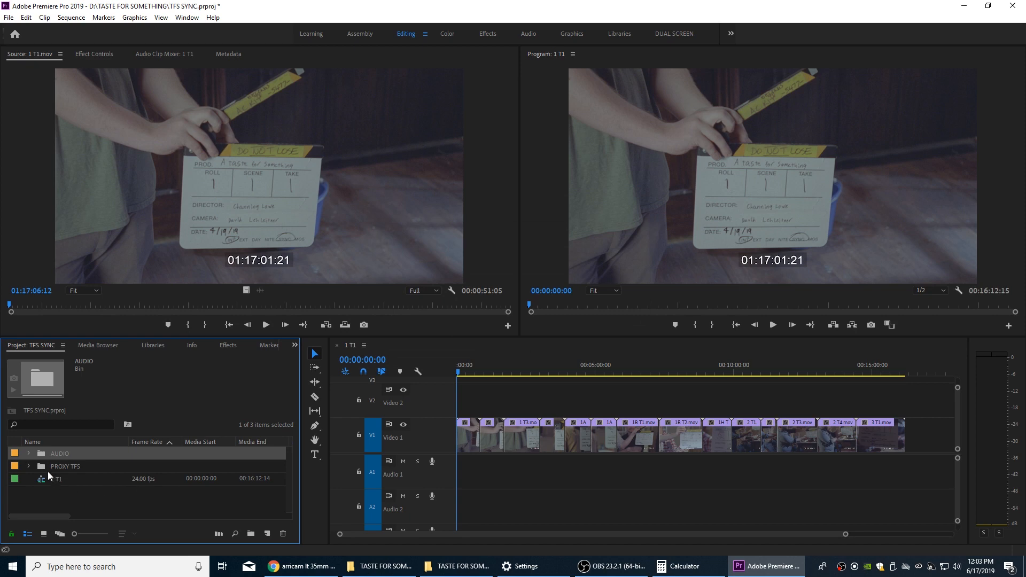
Step: Move all ZOOM recordings out of FOLDER01 directly into the AUDIO bin and remove the emptied FOLDER01
left_click(26, 451)
left_click(29, 454)
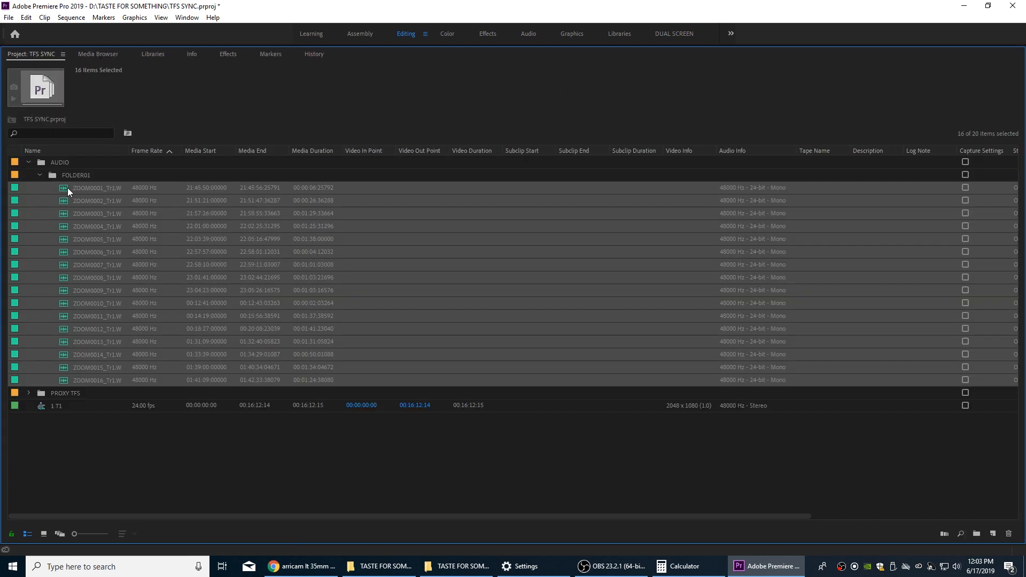
left_click_drag(67, 188, 56, 164)
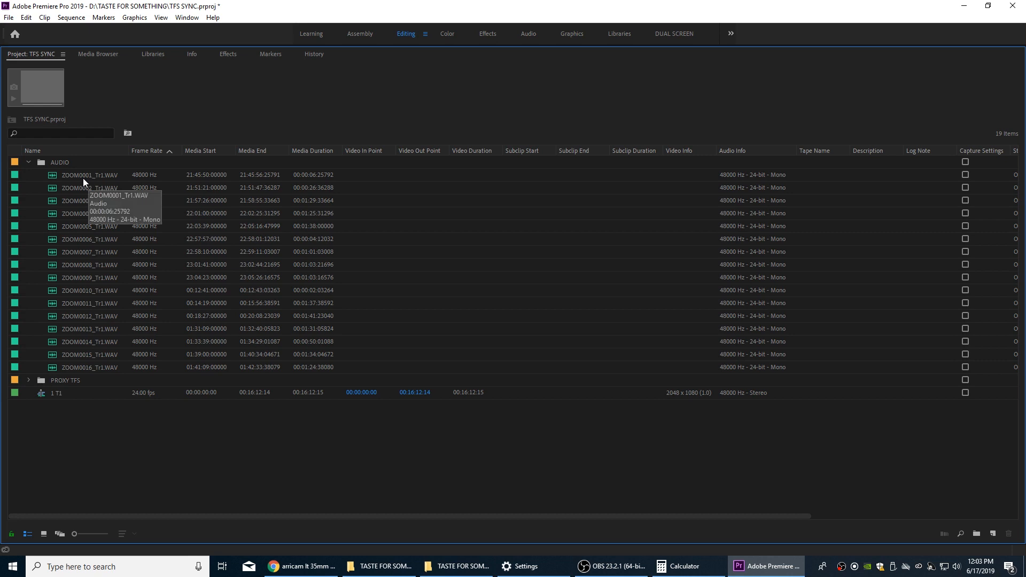
key("grave")
Step: Check the waveforms of ZOOM0001_Tr1.WAV and ZOOM0002_Tr1.WAV and delete both clips from the AUDIO bin
double_click(54, 469)
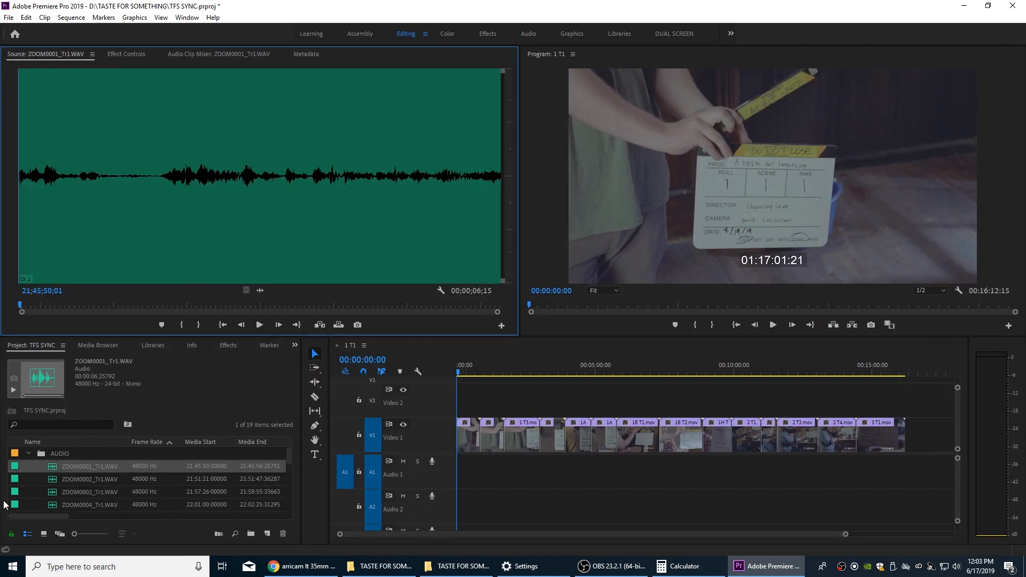
left_click(51, 469)
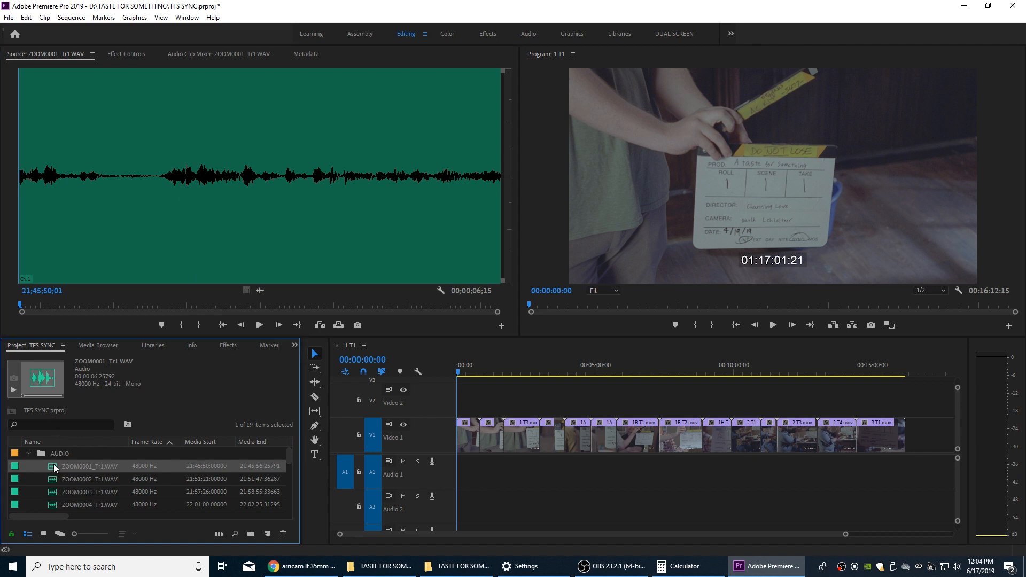
key("Delete")
double_click(52, 468)
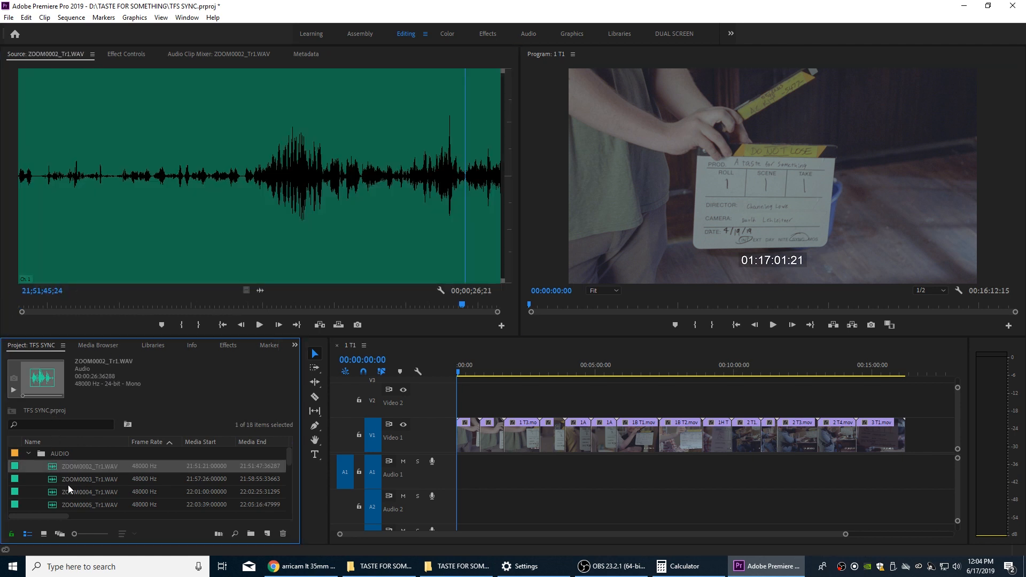
key("Delete")
Step: Find the slate clap in ZOOM0003_Tr1.WAV and mark an In point on it at 21;58;04;11
double_click(59, 468)
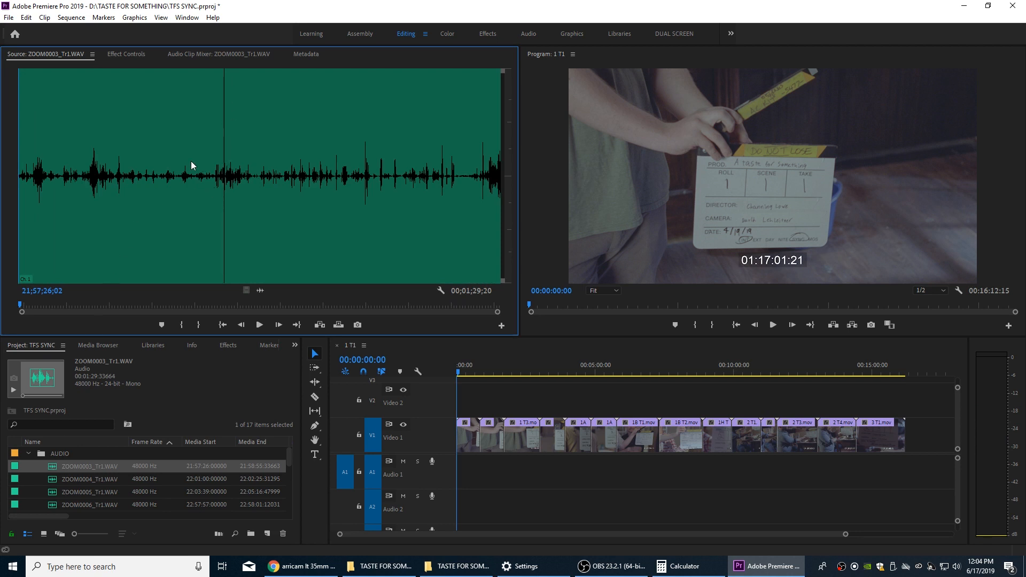
left_click_drag(20, 153, 213, 161)
key("equal")
key("equal")
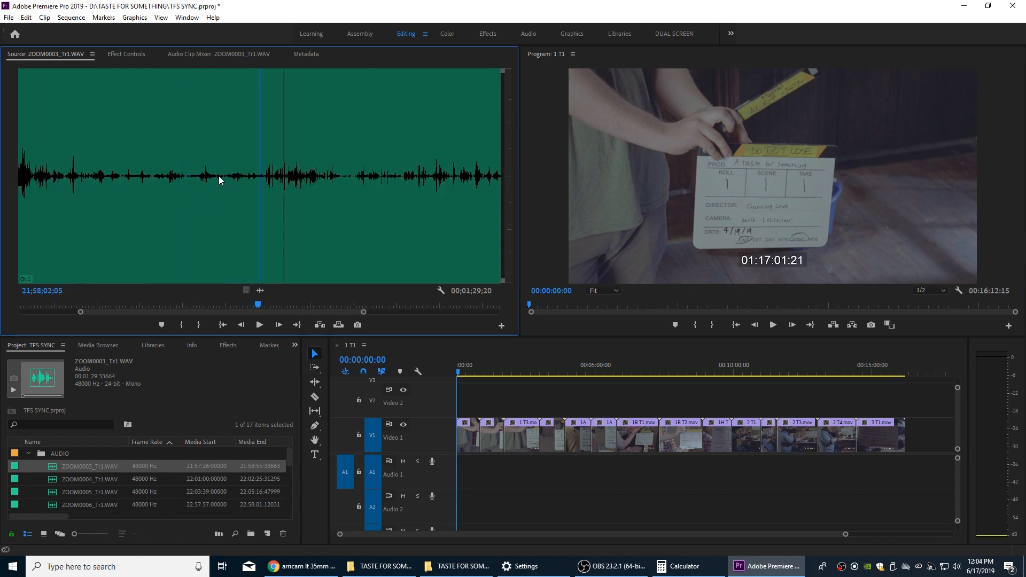
key("space")
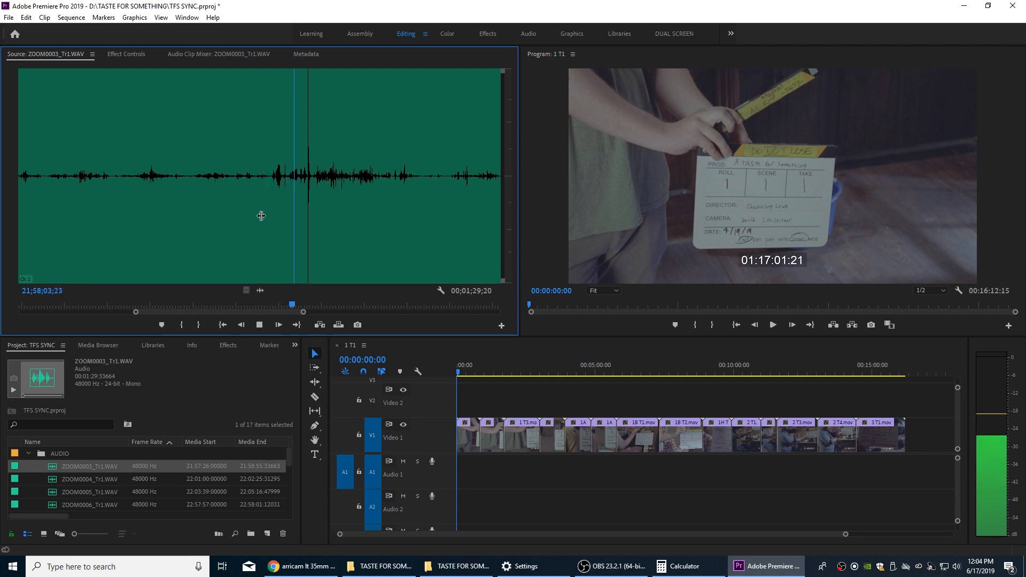
key("space")
key("Left")
key("Left")
key("Right")
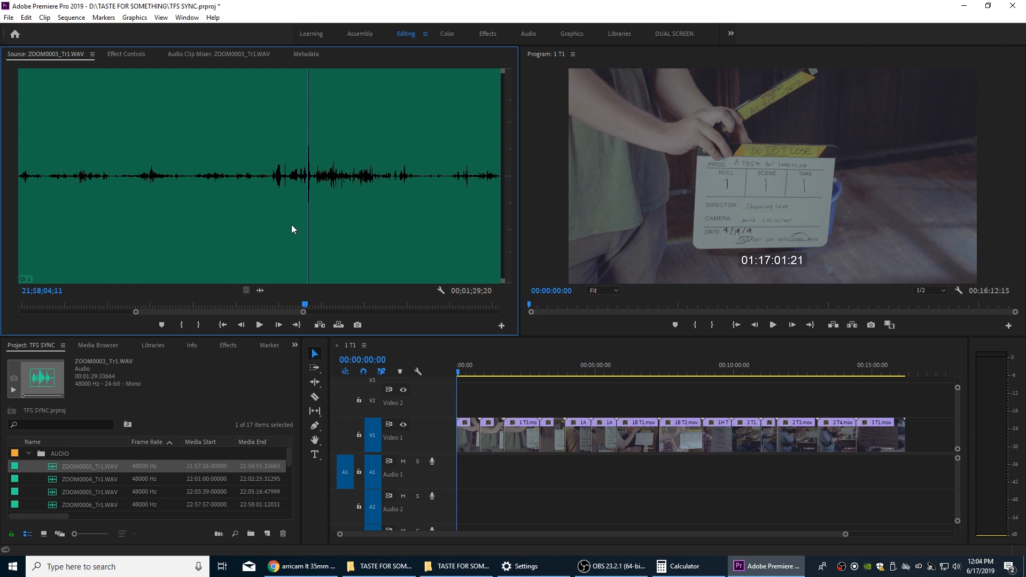
key("i")
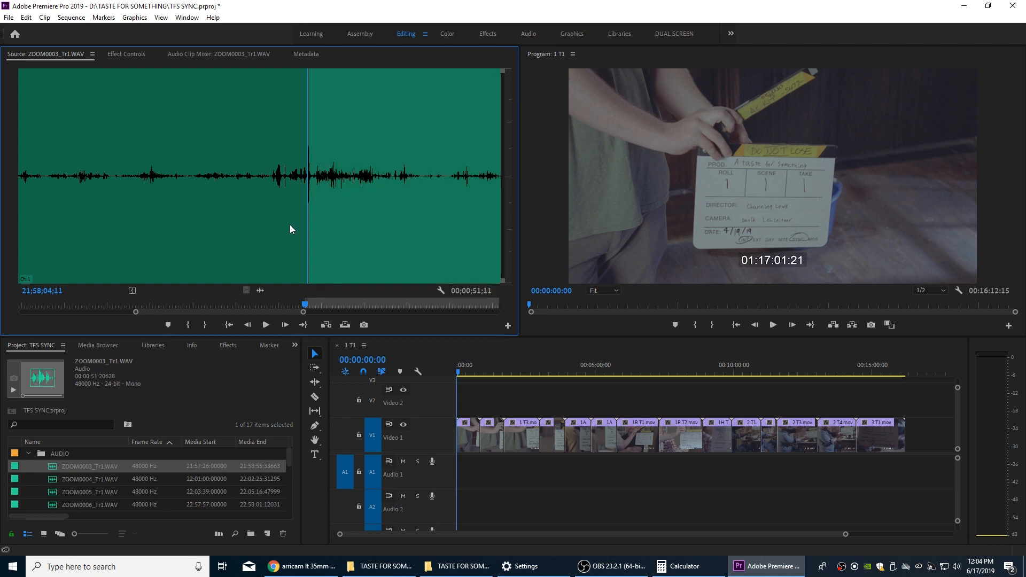
Step: Find the slate clap in ZOOM0004_Tr1.WAV and mark an In point on it at 22;01;31;15
double_click(56, 484)
left_click(179, 170)
left_click_drag(183, 167, 187, 167)
key("equal")
key("equal")
key("equal")
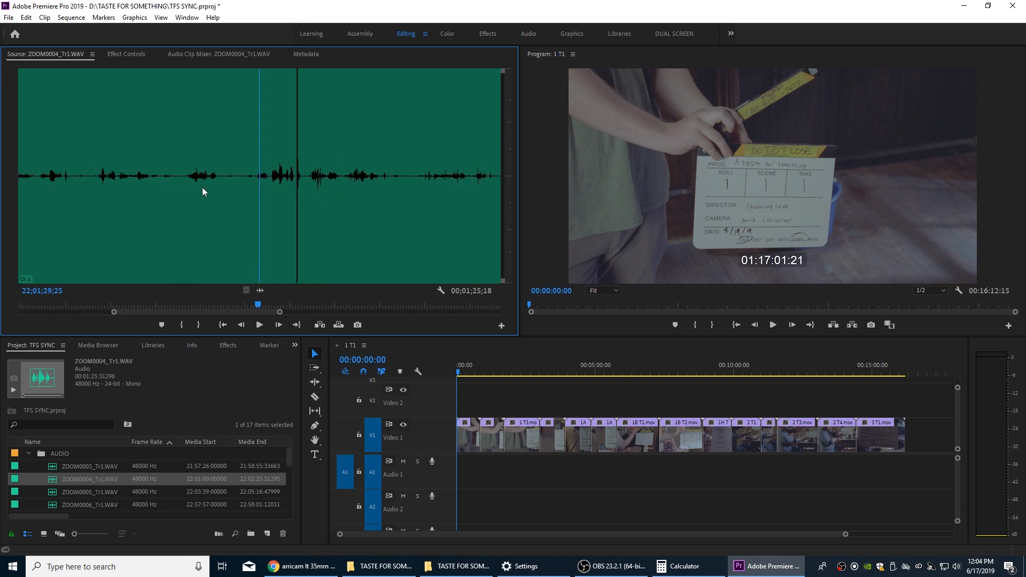
key("space")
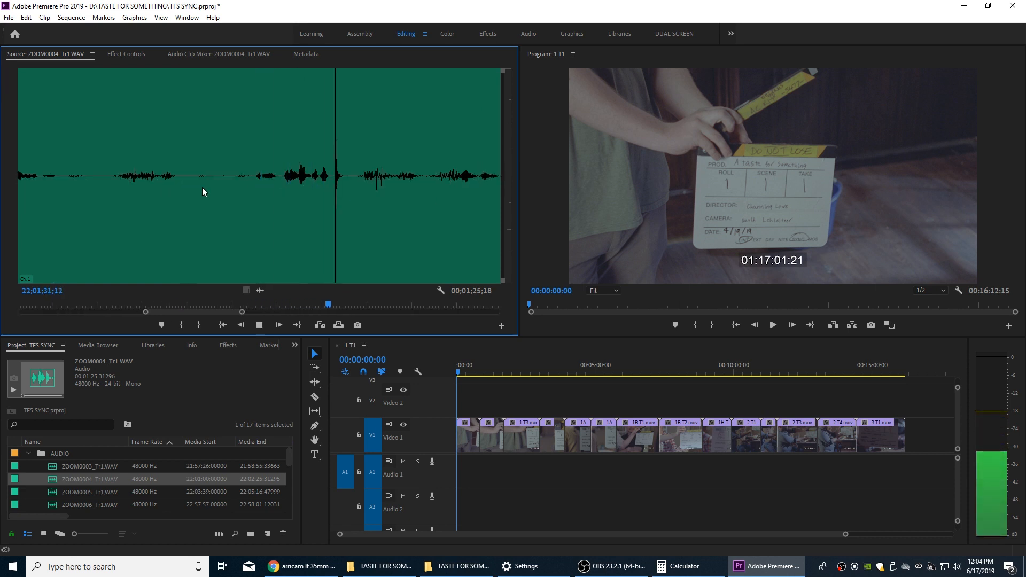
key("space")
key("Right")
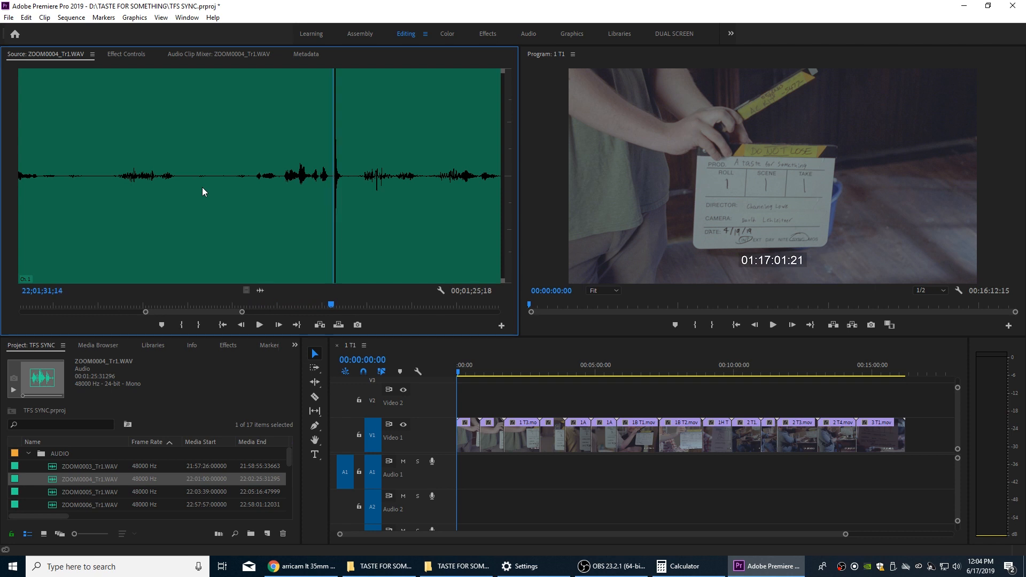
key("i")
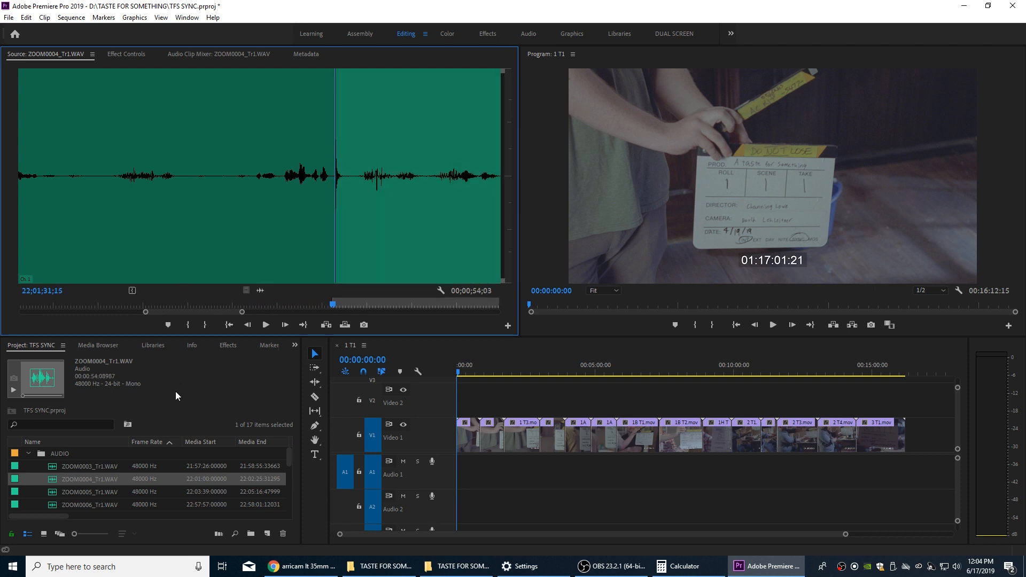
Step: Rename ZOOM0003_Tr1.WAV as AUDIO 1 T1 and copy the new name
left_click(84, 468)
left_click(95, 468)
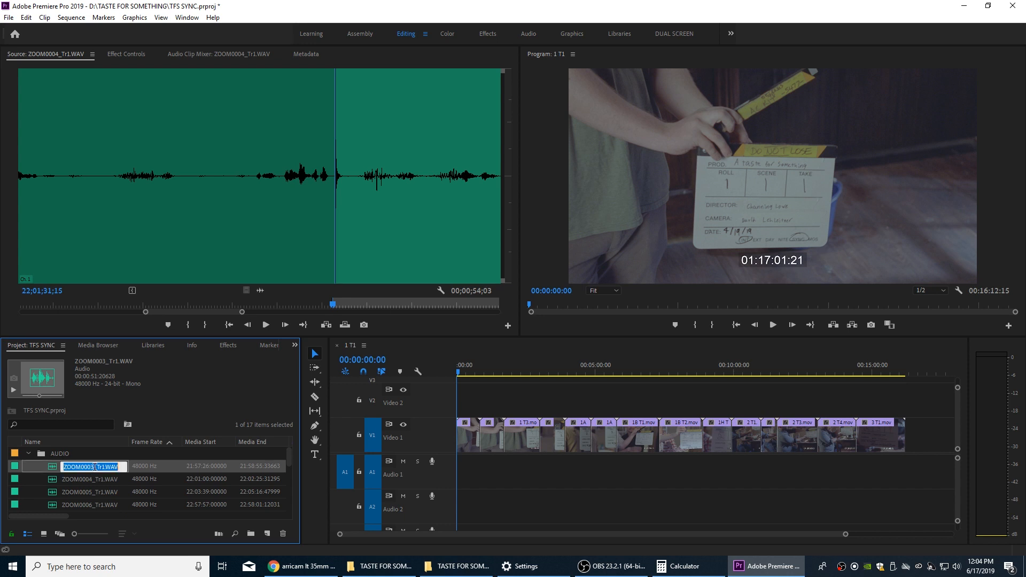
type("AUDIO")
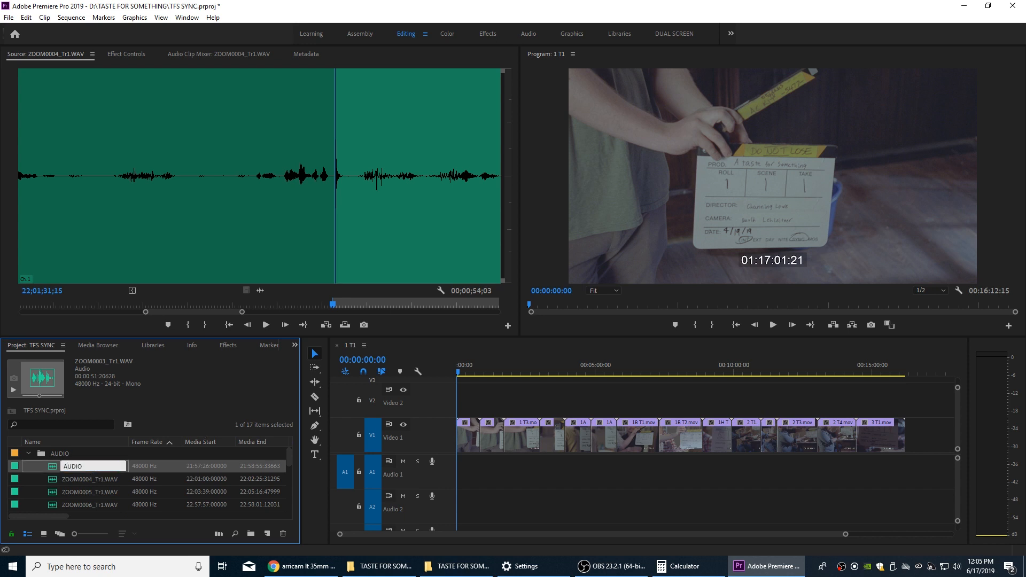
type(" S")
type("1")
type(" T1")
key("ctrl+a")
key("ctrl+c")
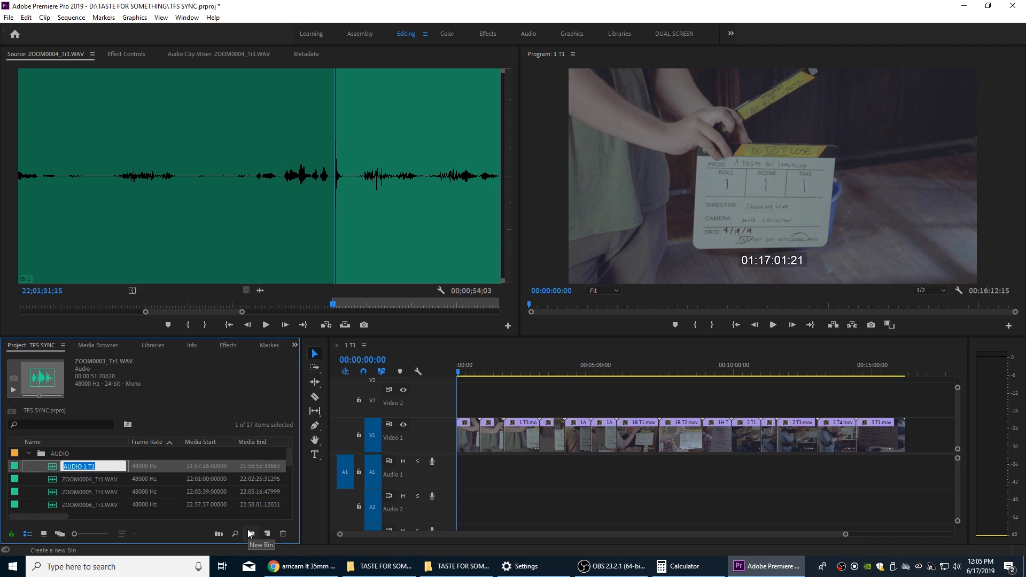
Step: Rename ZOOM0004_Tr1.WAV as AUDIO 1 T2, reusing the copied name
key("Tab")
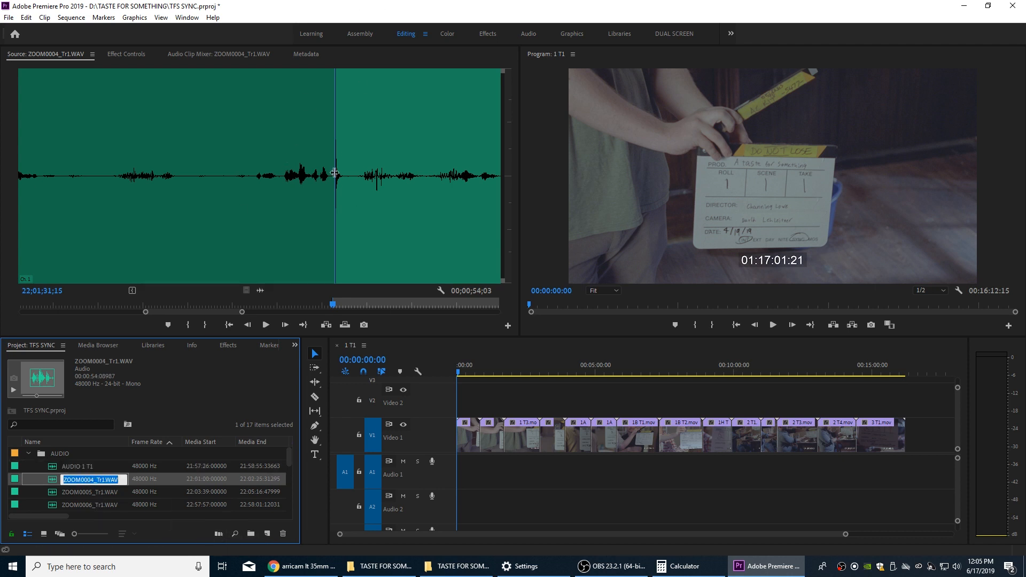
key("ctrl+v")
key("BackSpace")
type("2")
Step: Find the slate clap in ZOOM0005_Tr1.WAV and mark an In point on it at 22;03;54;08
left_click(56, 492)
double_click(53, 496)
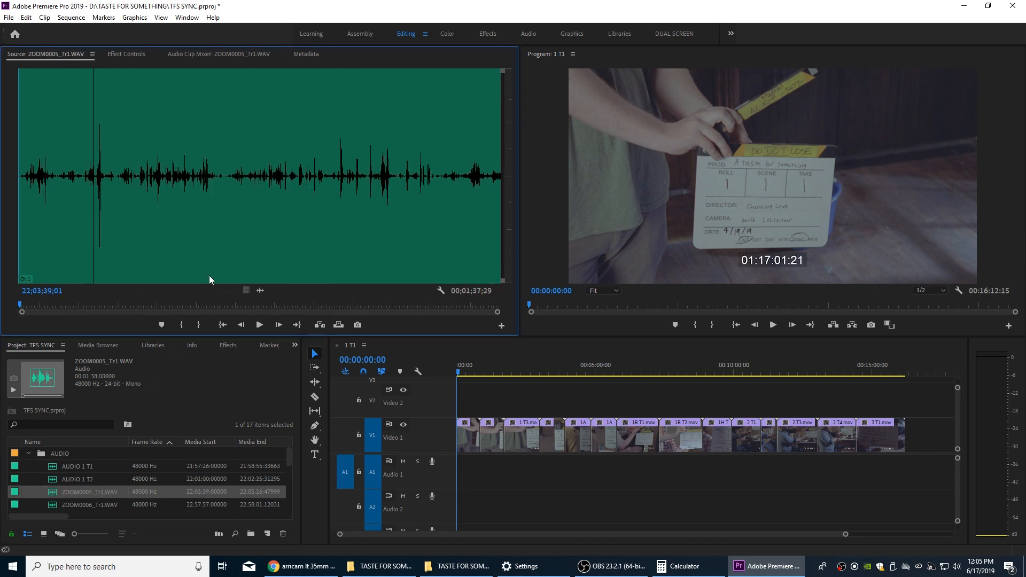
left_click(84, 138)
key("equal")
key("equal")
key("equal")
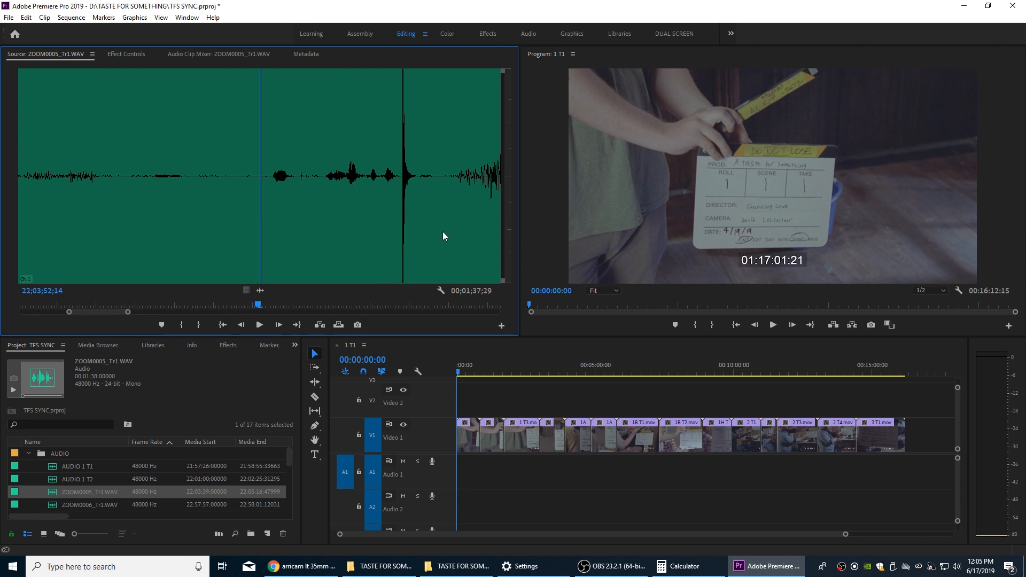
key("space")
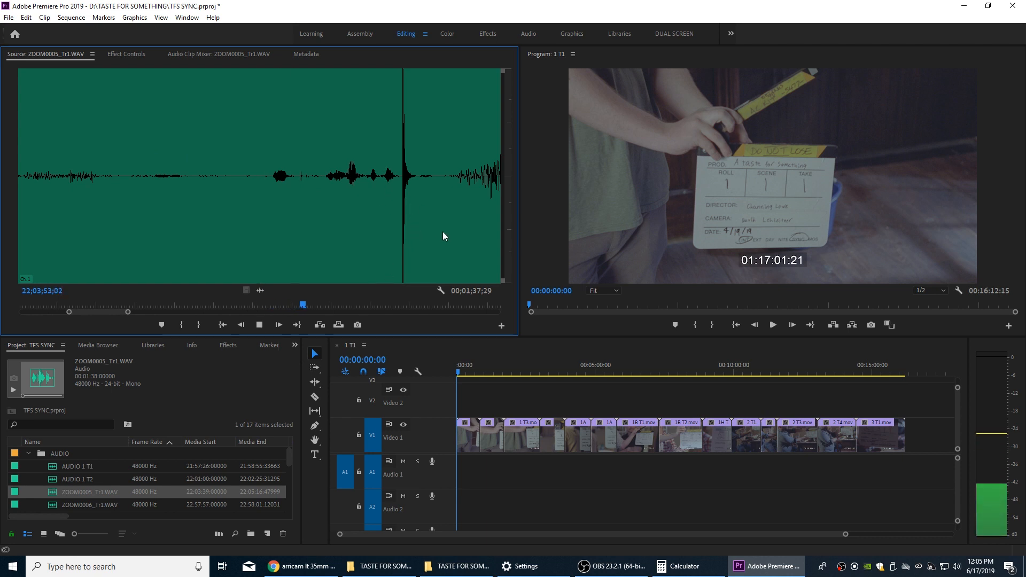
key("space")
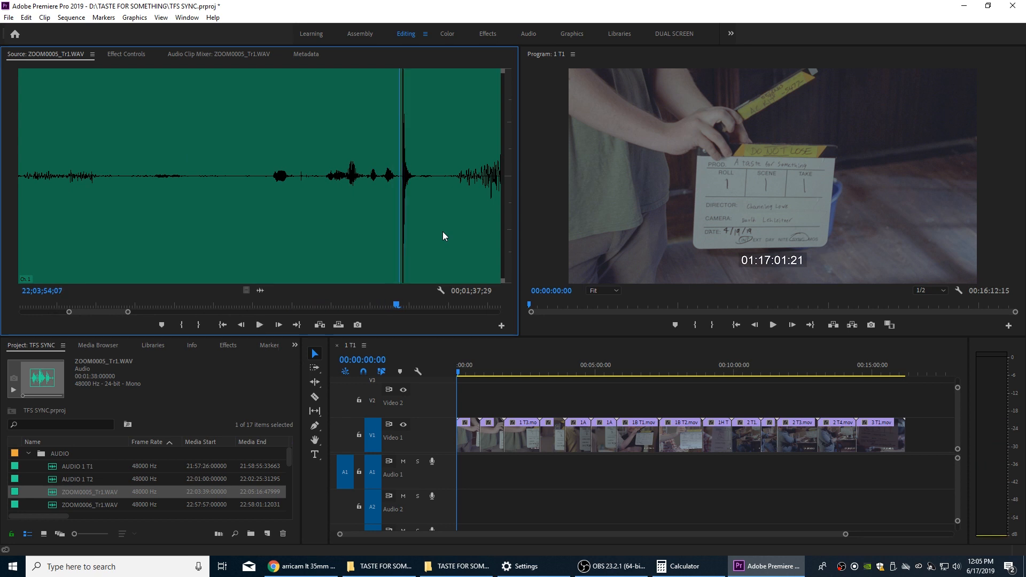
key("Left")
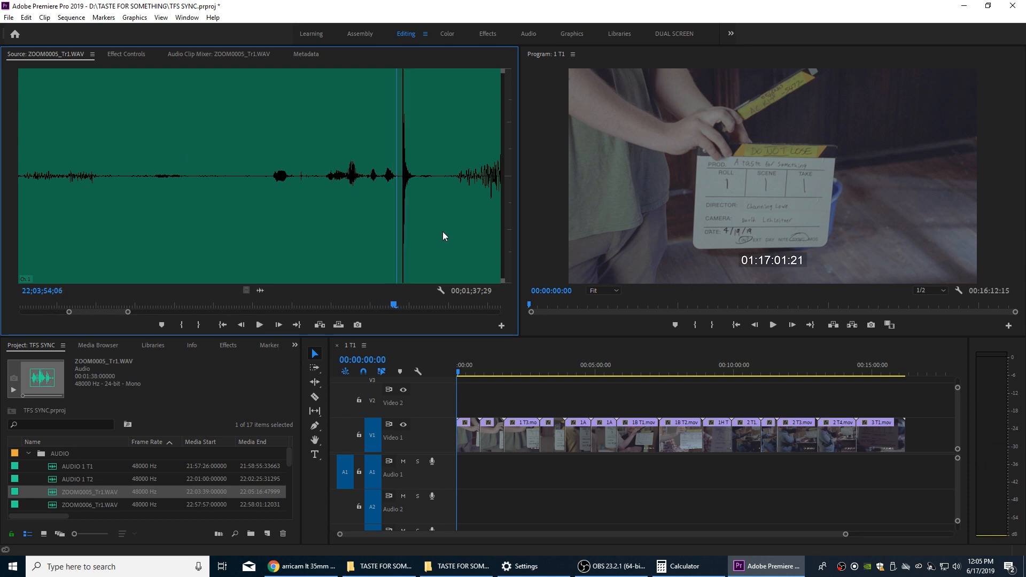
key("Right")
key("Right")
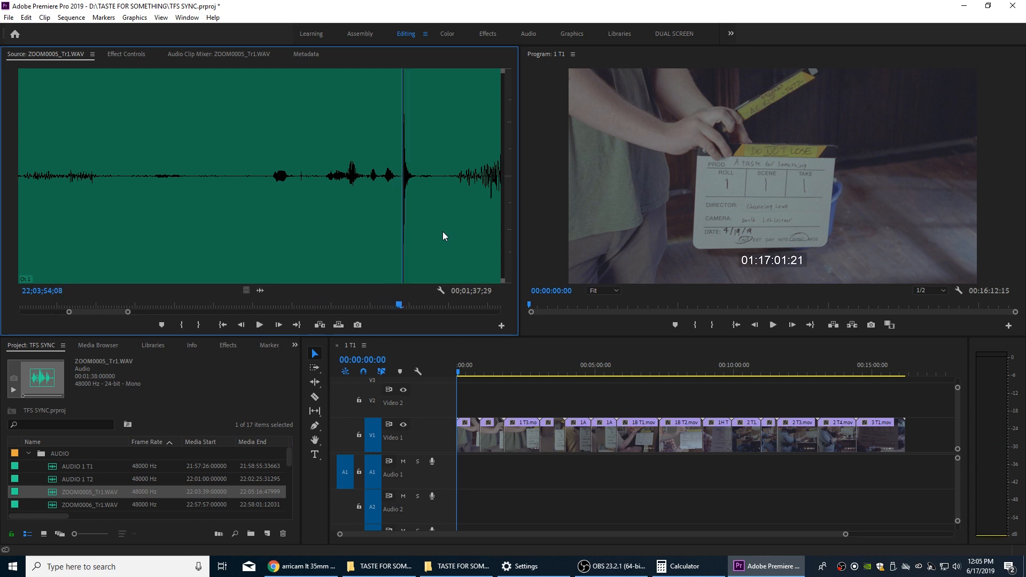
key("i")
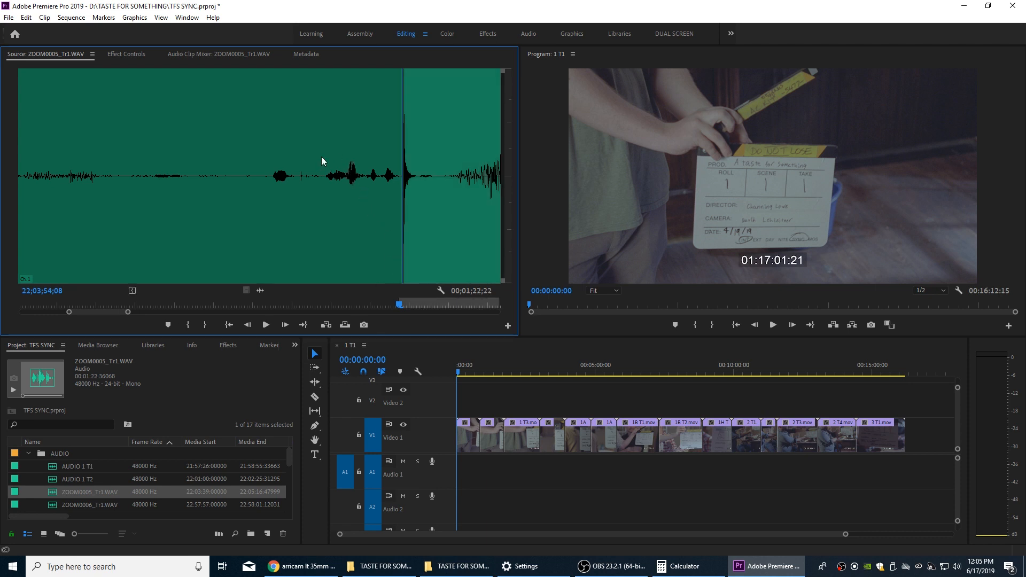
key("Left")
key("Left")
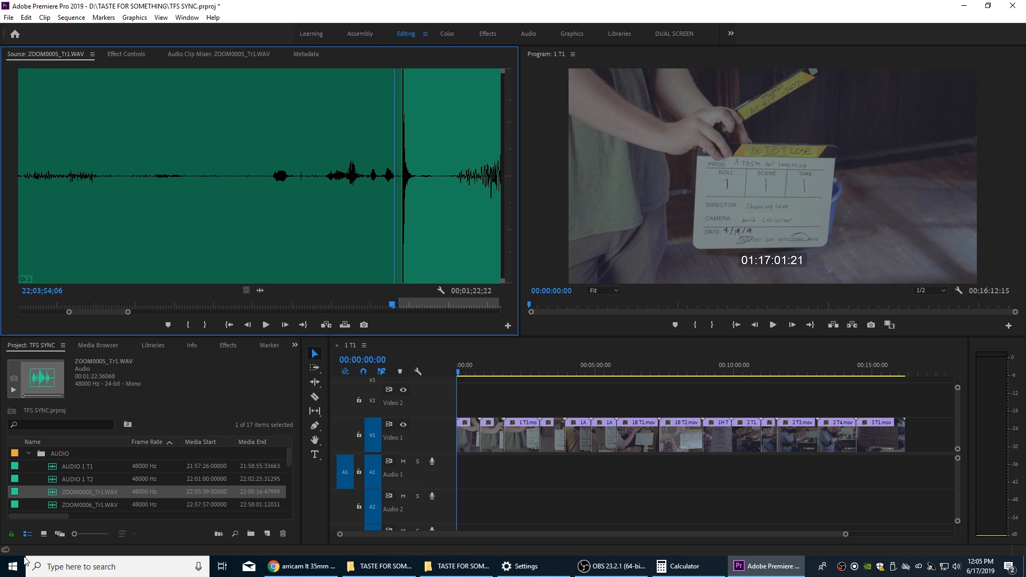
Step: Rename ZOOM0005_Tr1.WAV as AUDIO 1 T3, reusing the copied name
left_click(78, 492)
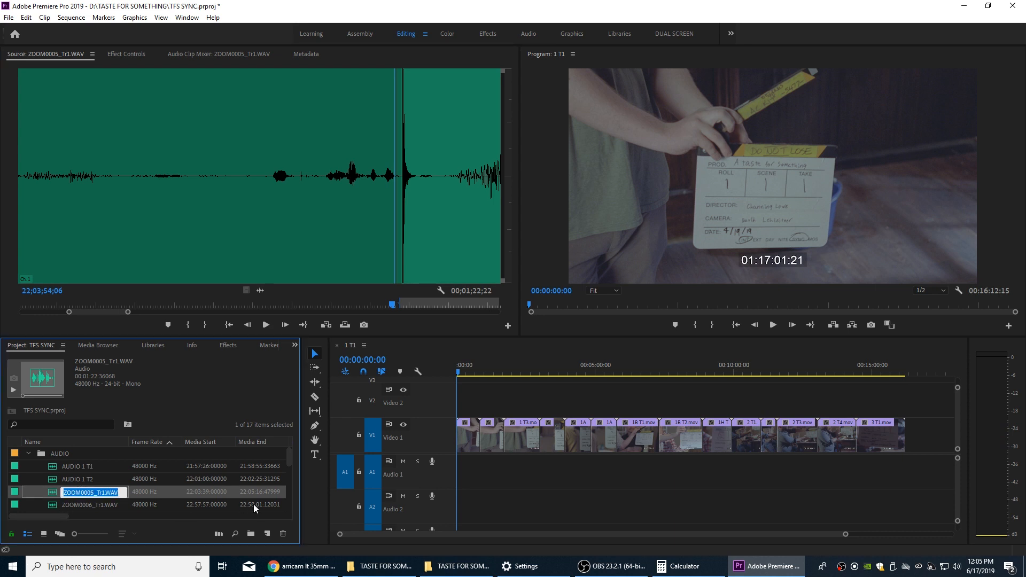
key("ctrl+v")
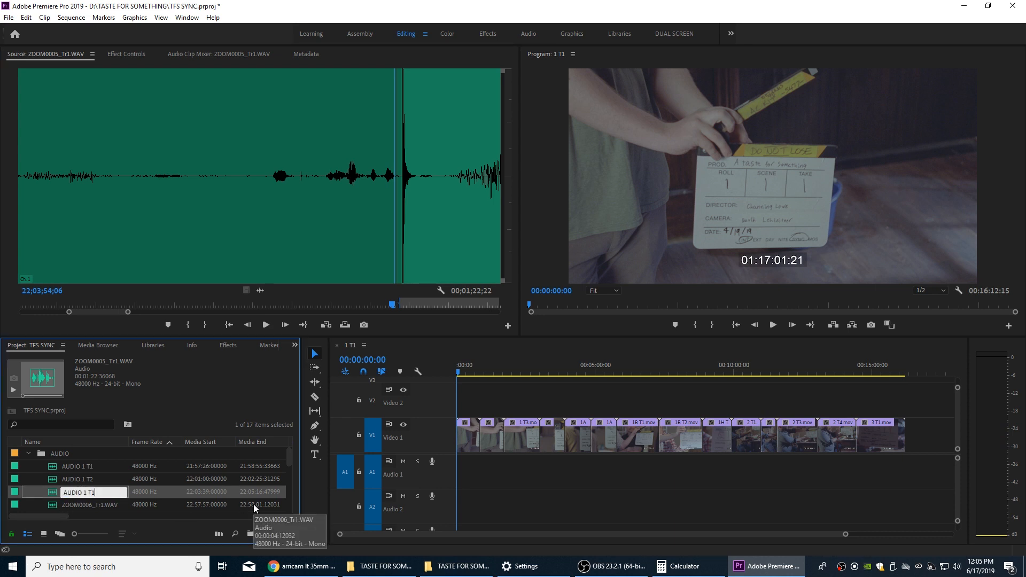
key("Return")
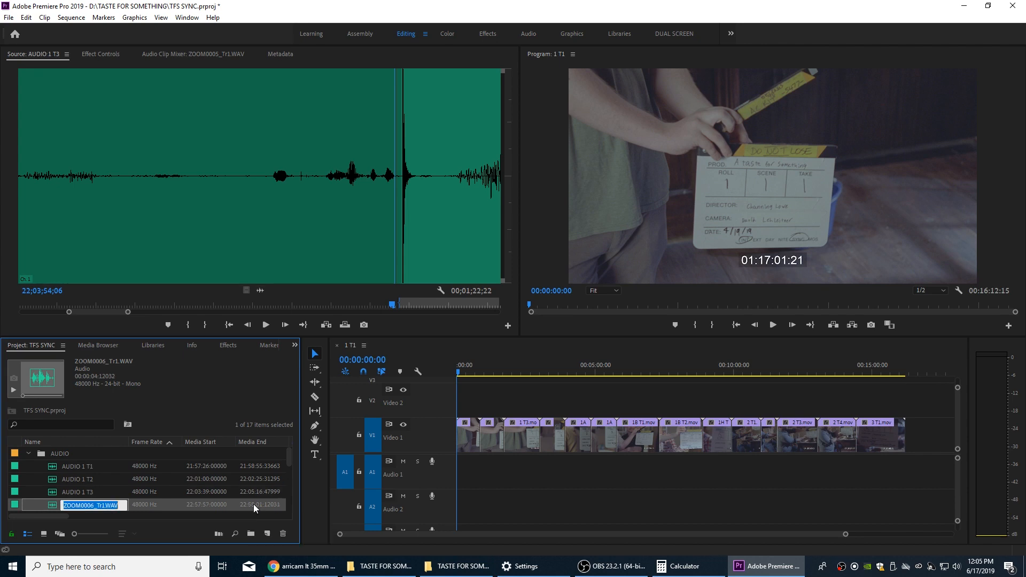
Step: Review the full list of renamed clips in the AUDIO bin with the project panel maximized, then restore the layout
scroll(121, 514, "down", 2)
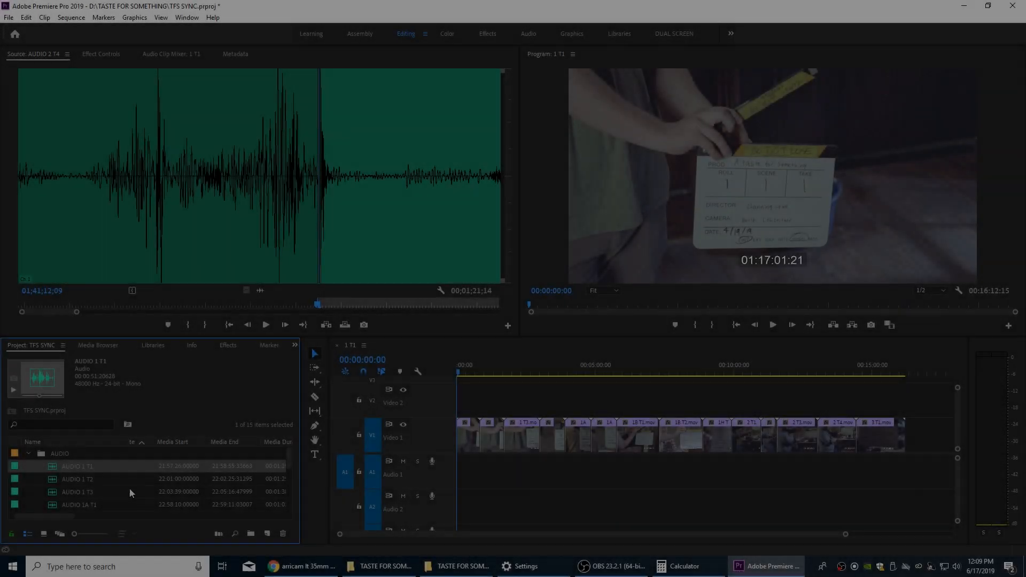
key("grave")
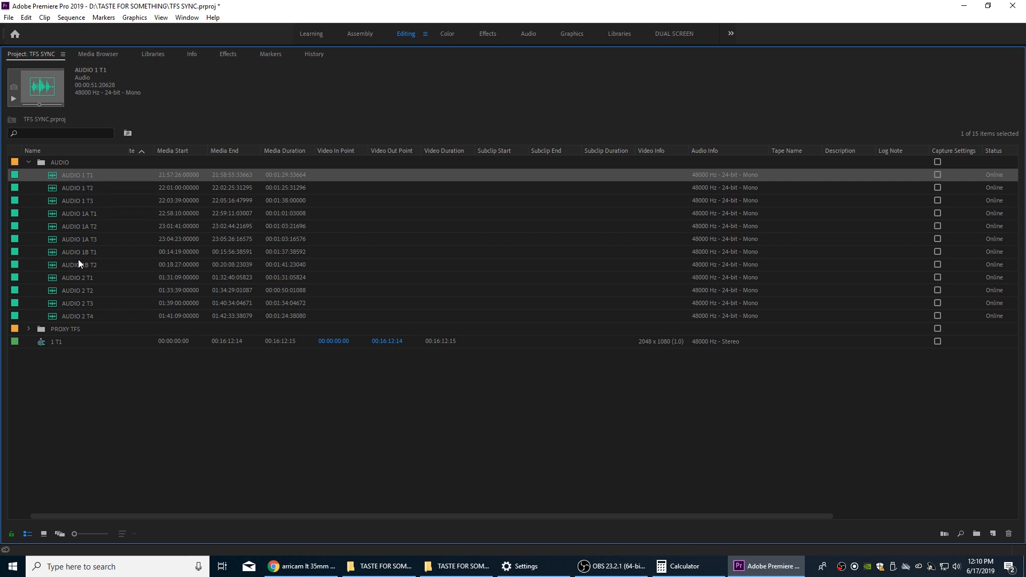
key("grave")
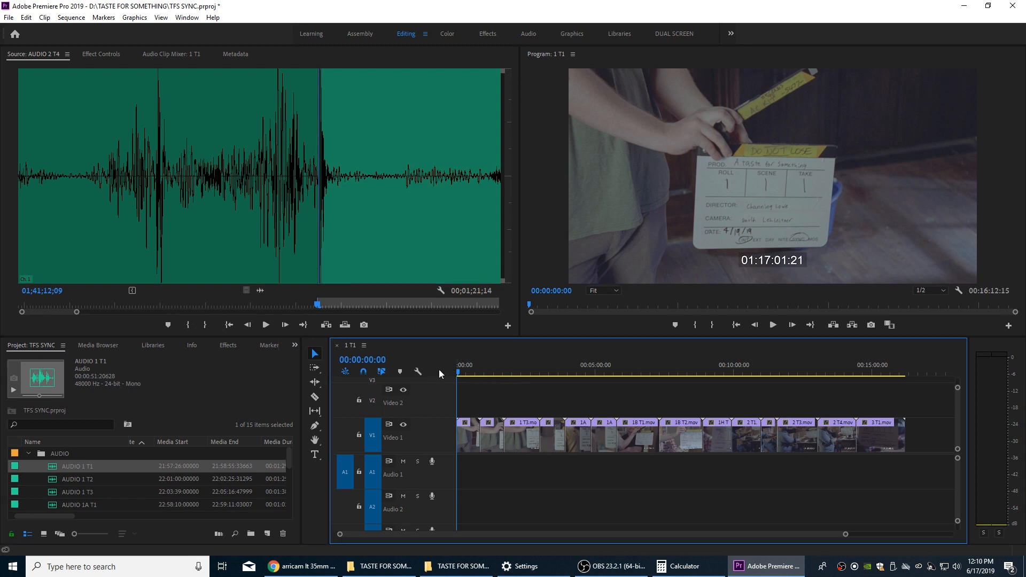
Step: Park the playhead on the frame where the slate closes in 1 T1.mov, at 00:00:02:08
key("equal")
key("equal")
key("equal")
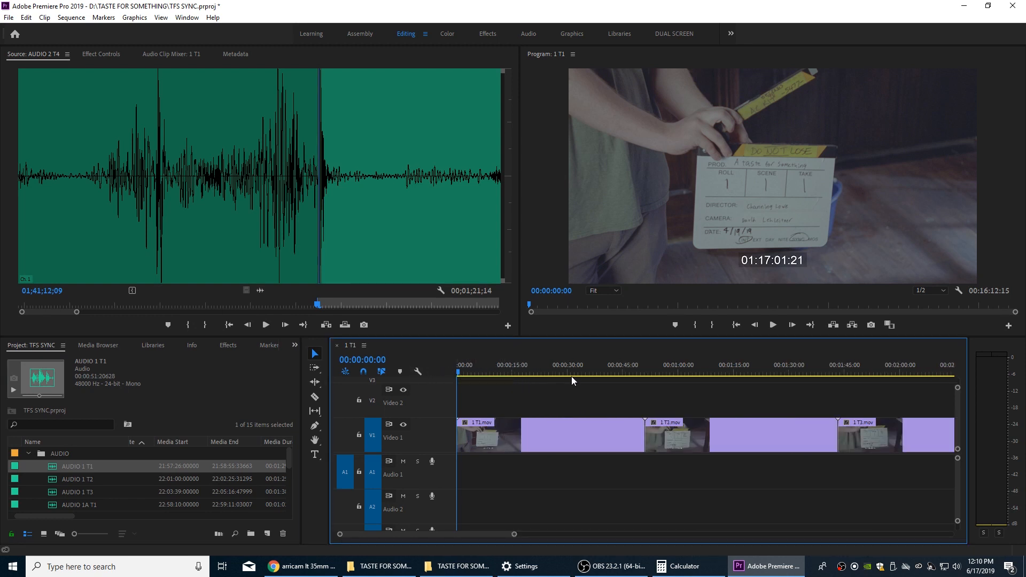
key("space")
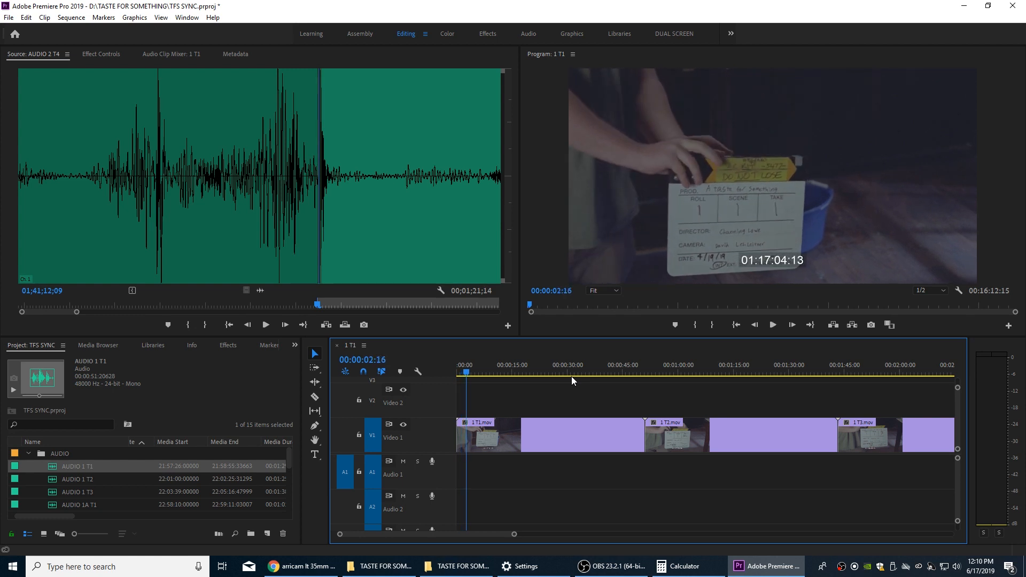
key("space")
key("Left")
key("Left")
key("Left")
key("Left")
key("Left")
key("Left")
key("Left")
key("Left")
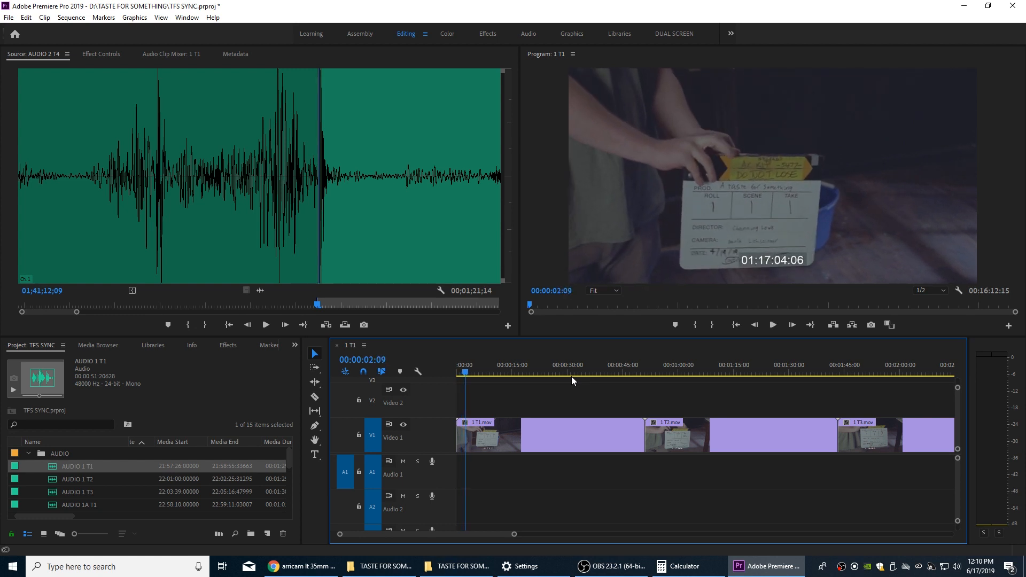
key("Right")
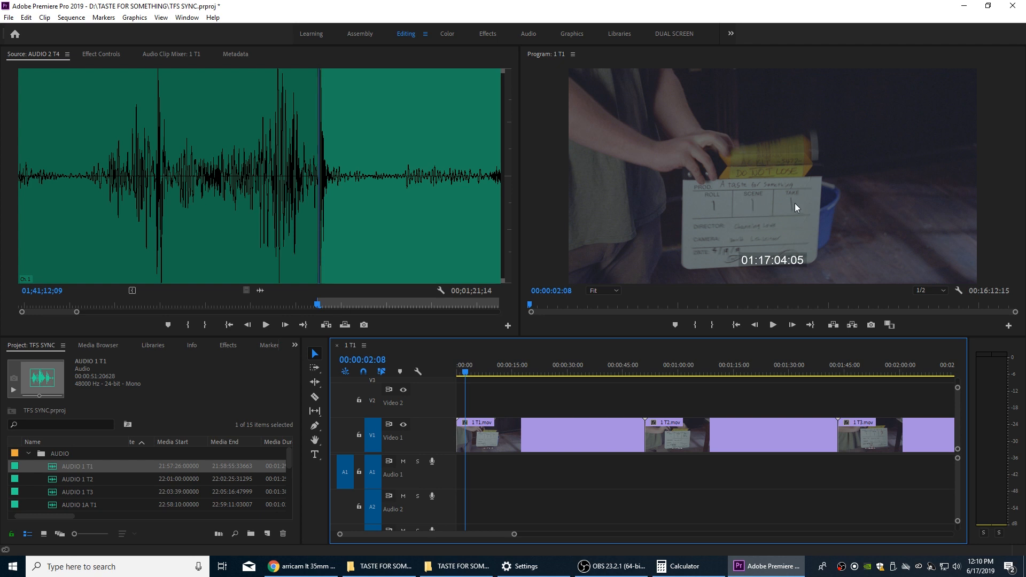
Step: Overwrite AUDIO 1 T1 onto Audio 1 at the clap frame and play the take from about 00:00:20 to check sync
double_click(51, 468)
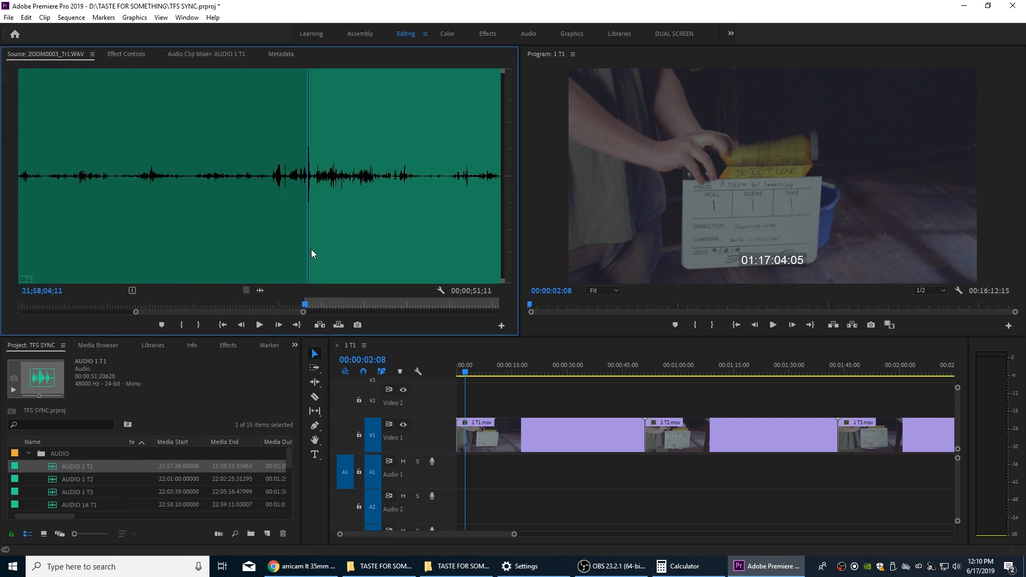
key("period")
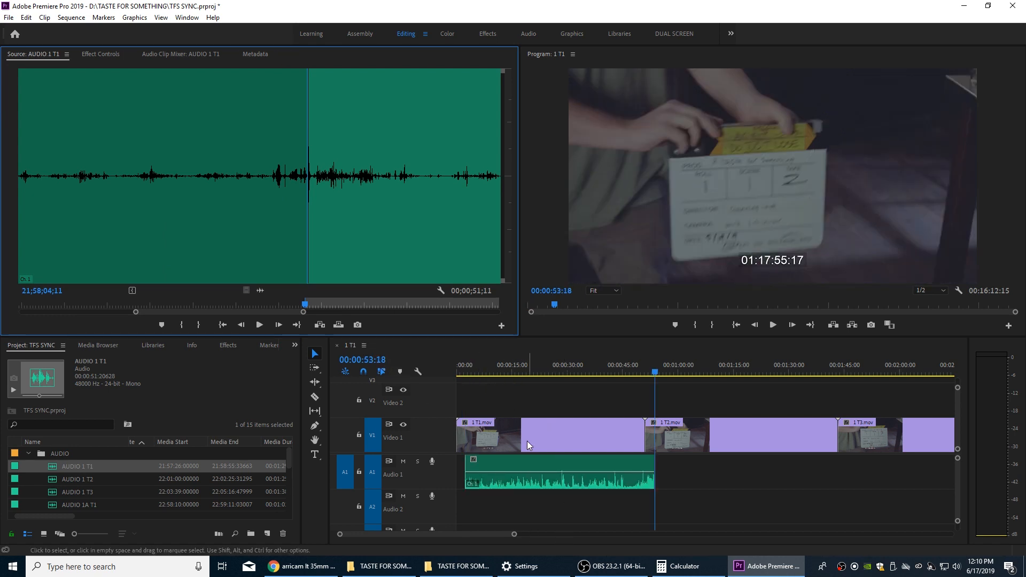
left_click(530, 370)
key("space")
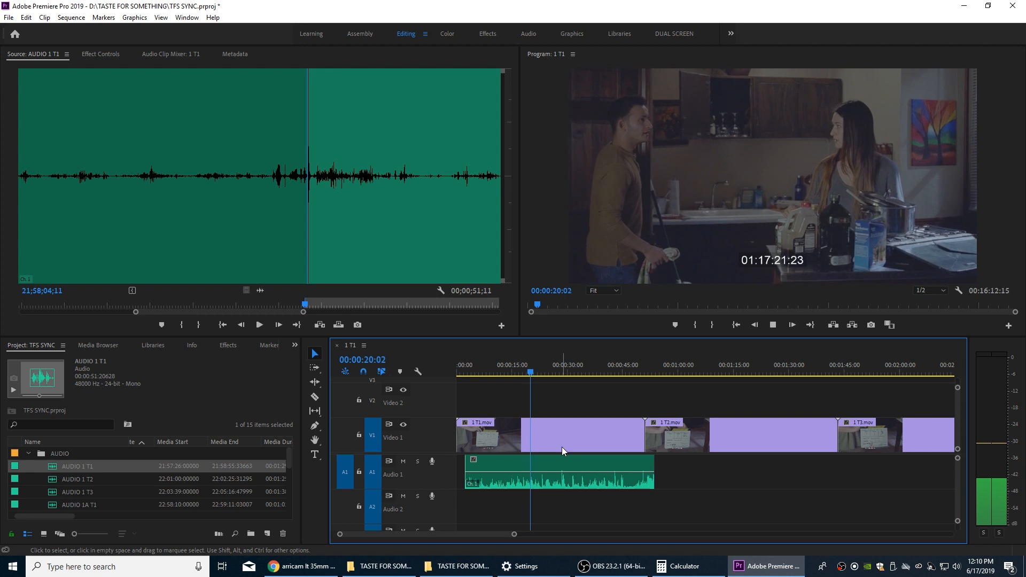
key("space")
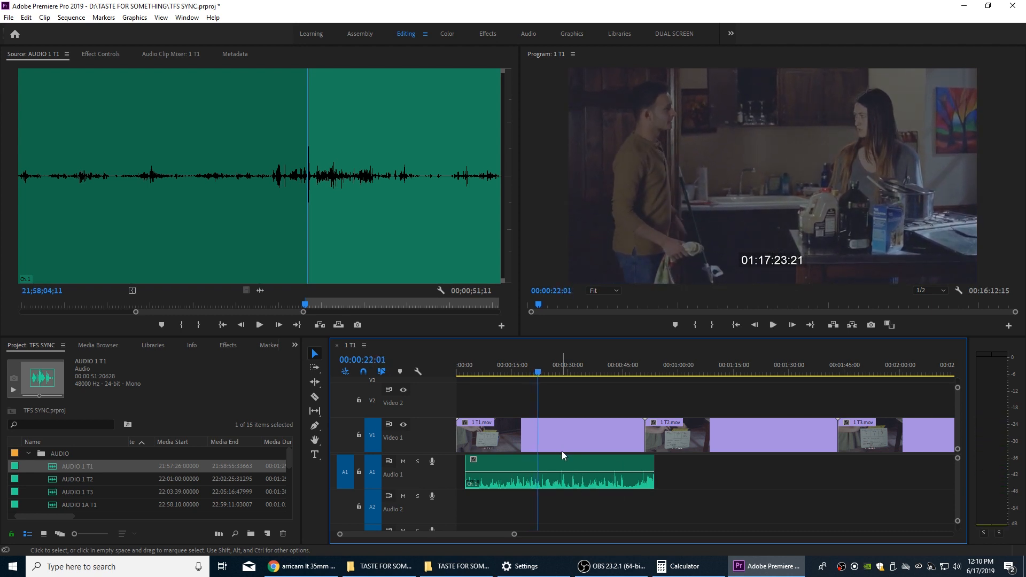
Step: Extend the head of the take 1 audio clip on Audio 1 back to the start of the sequence
key("minus")
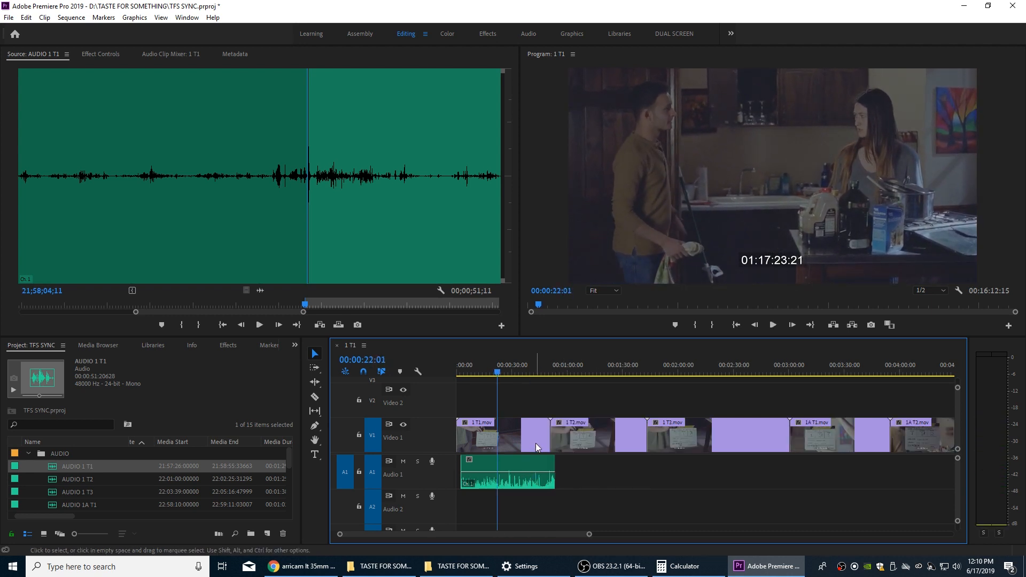
key("equal")
key("equal")
key("equal")
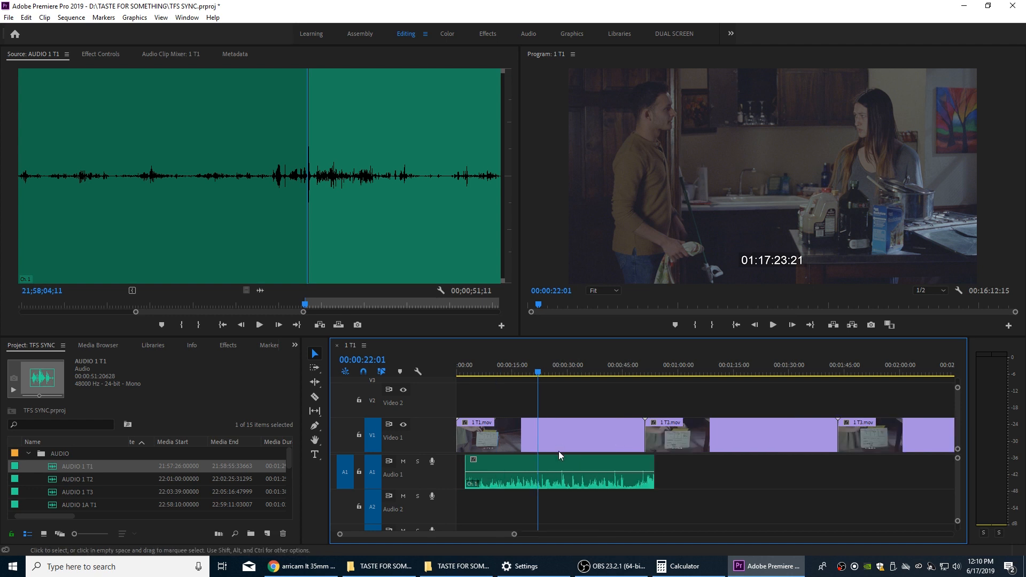
key("minus")
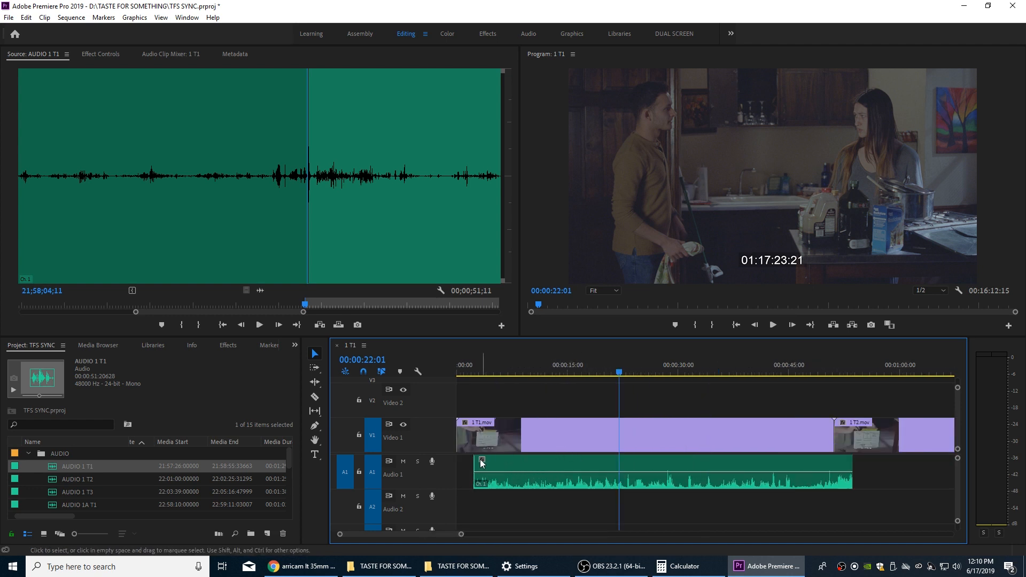
left_click_drag(479, 367, 470, 370)
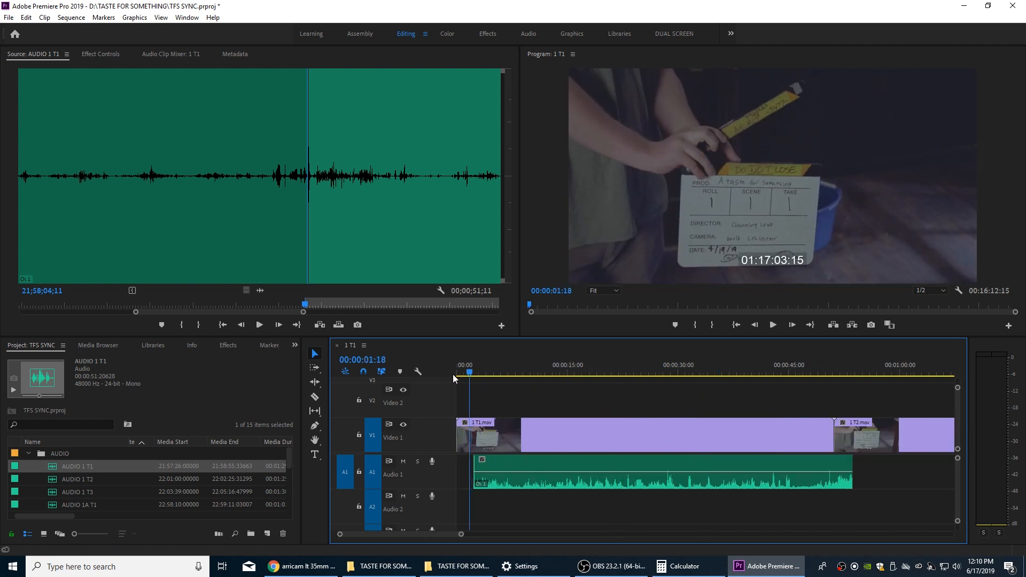
key("equal")
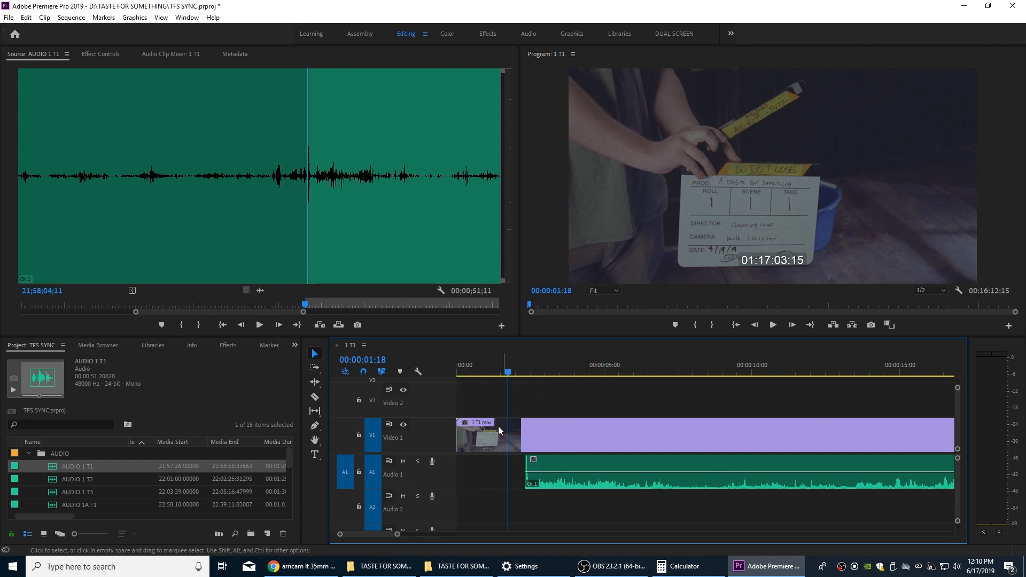
left_click_drag(518, 466, 458, 466)
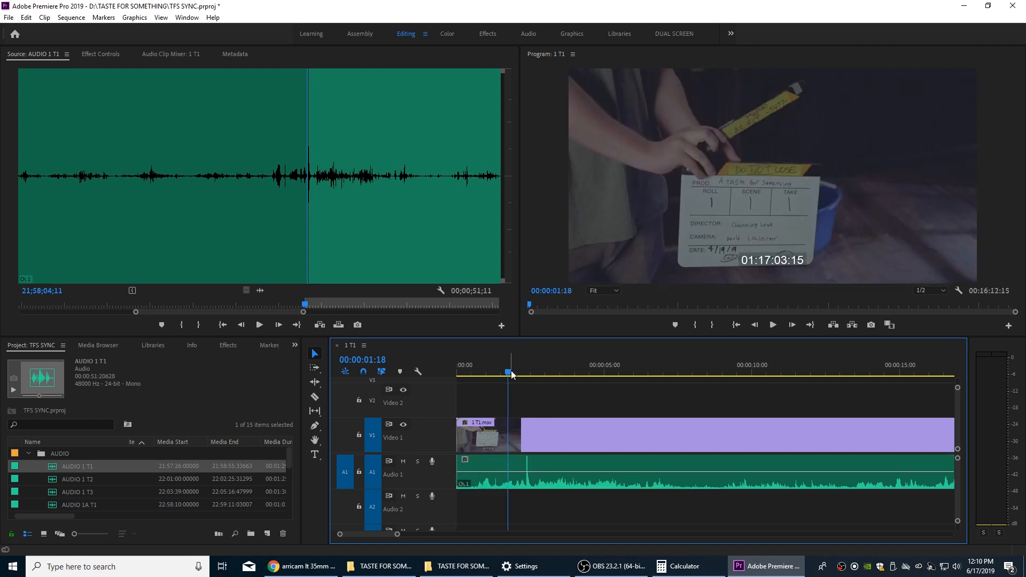
Step: Play the opening of take 1 through the slate clap to check that picture and sound line up
left_click_drag(511, 370, 465, 380)
key("space")
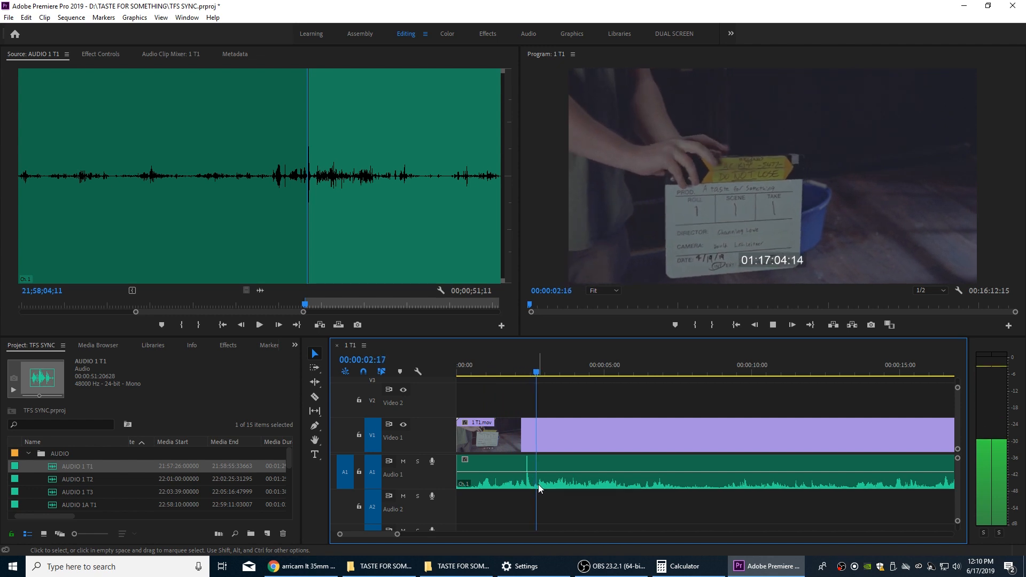
key("space")
key("minus")
key("minus")
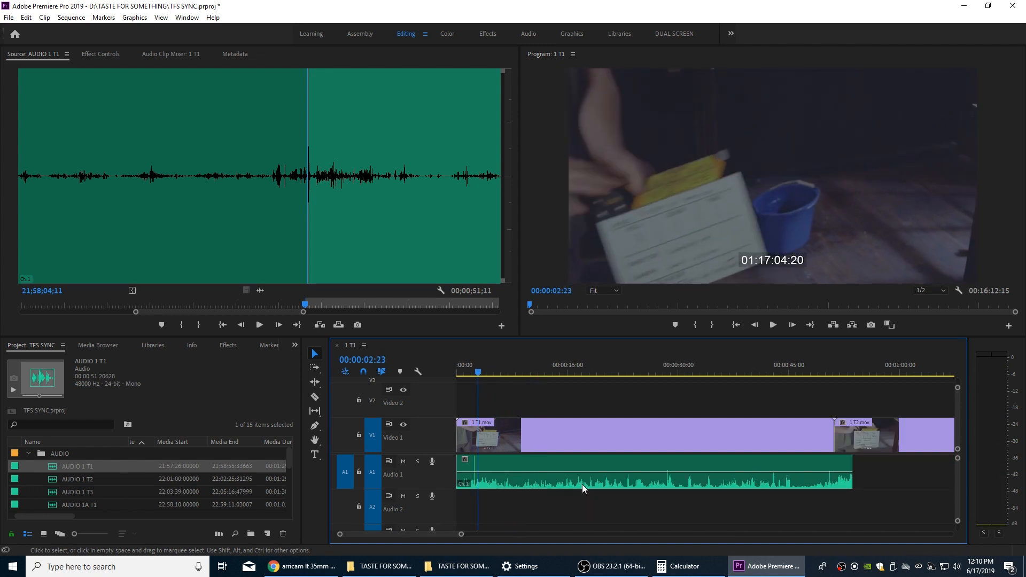
Step: Trim the end of the take 1 audio to the end of 1 T1.mov and select both clips
key("Down")
left_click_drag(854, 465, 836, 465)
left_click_drag(754, 402, 543, 495)
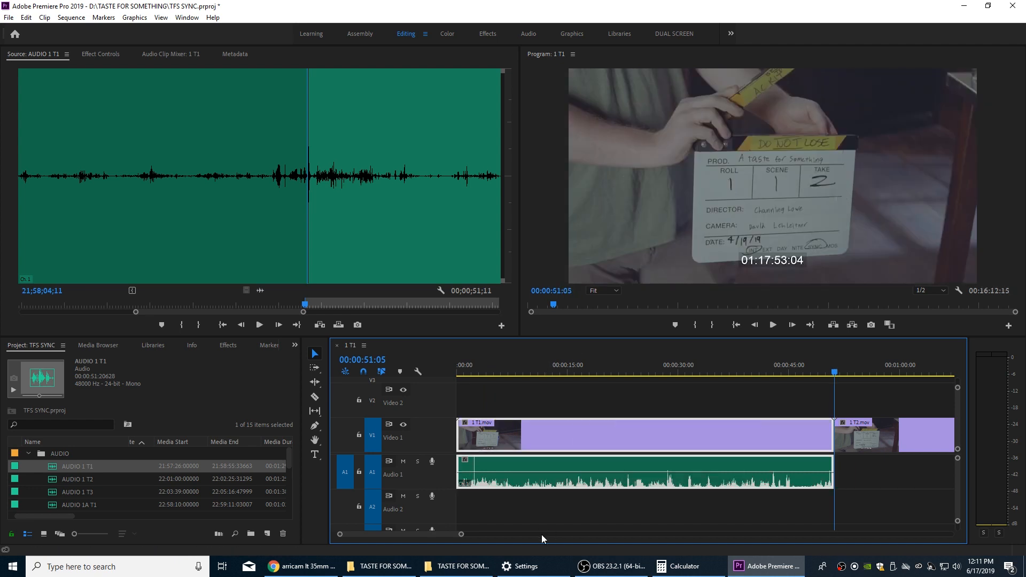
Step: Park the playhead on the frame where the slate closes in 1 T2.mov, at 00:00:53:12
key("minus")
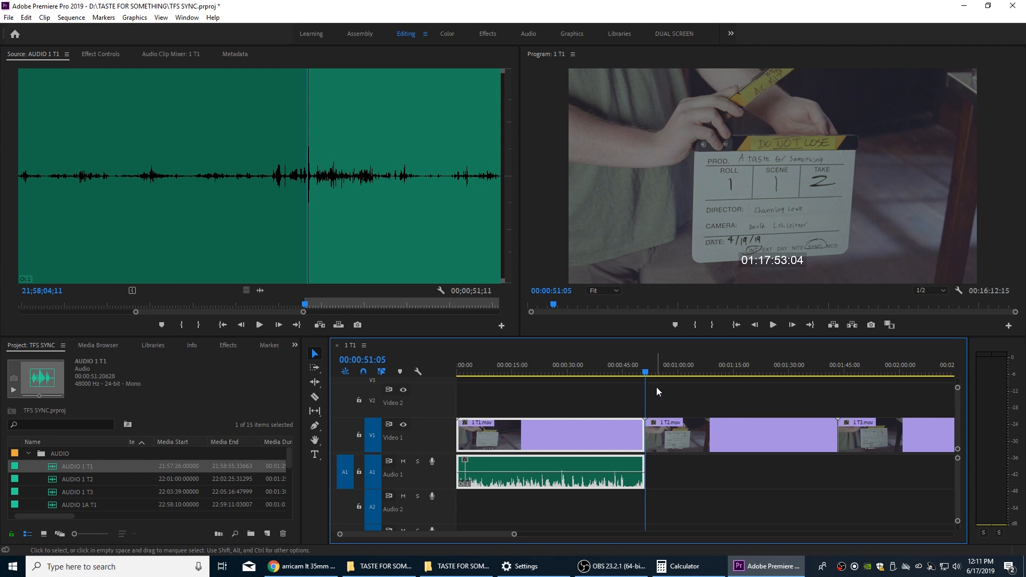
key("space")
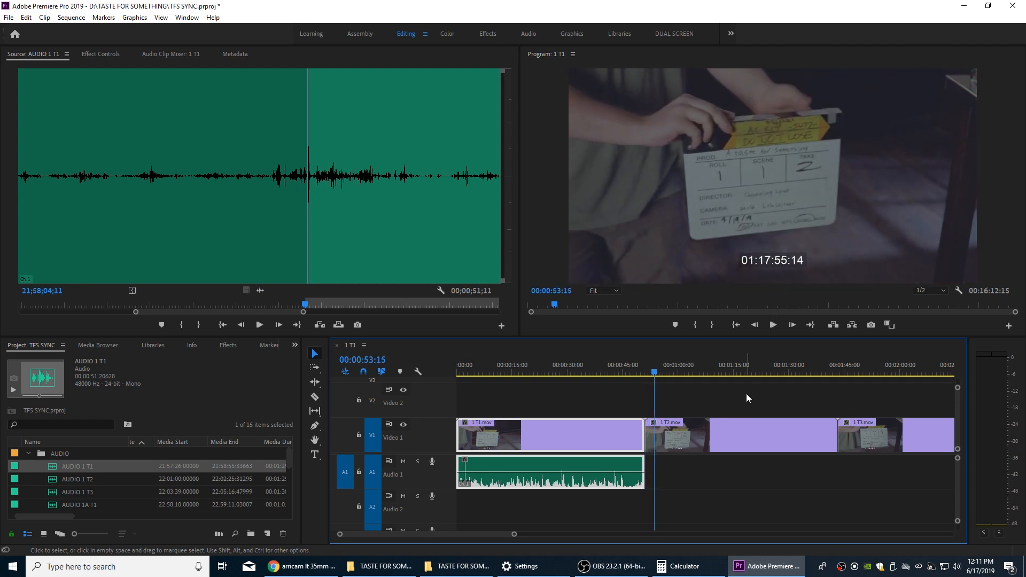
key("space")
key("Left")
key("Left")
key("Left")
key("Right")
key("Right")
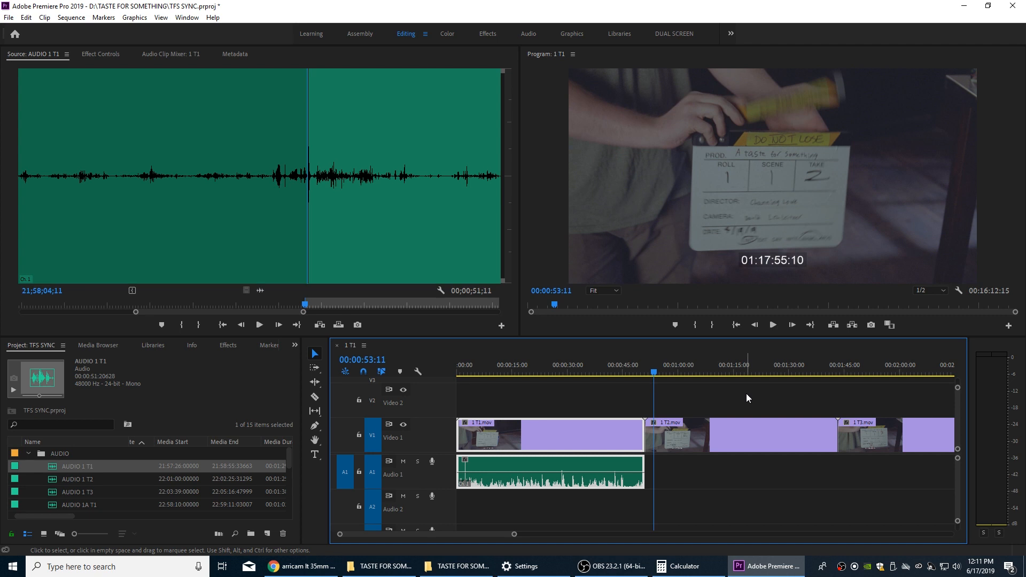
Step: Overwrite AUDIO 1 T2 onto Audio 1 at the clap frame and trim both its ends to match 1 T2.mov
double_click(50, 479)
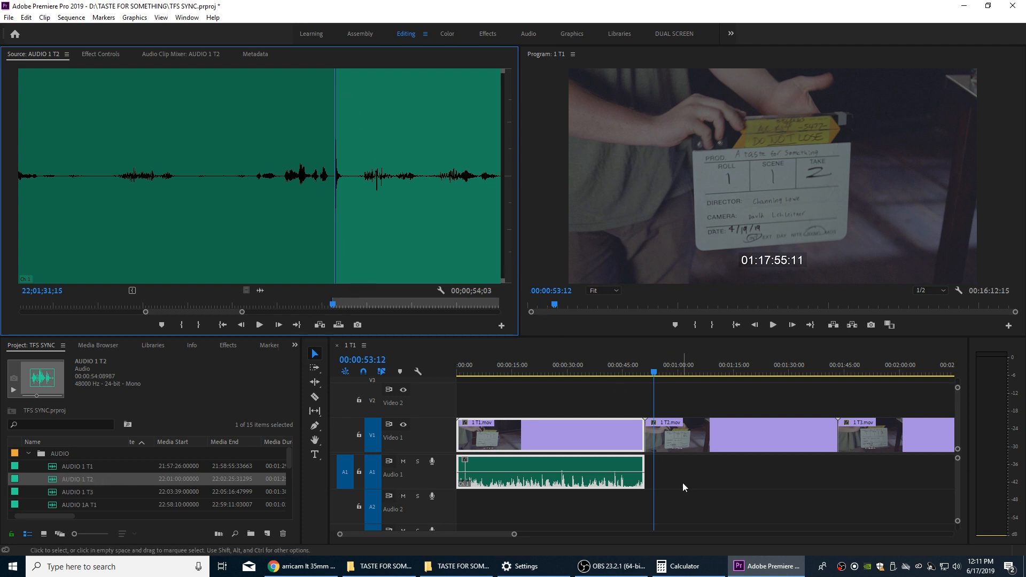
key("period")
left_click_drag(852, 472, 838, 472)
left_click_drag(652, 464, 645, 463)
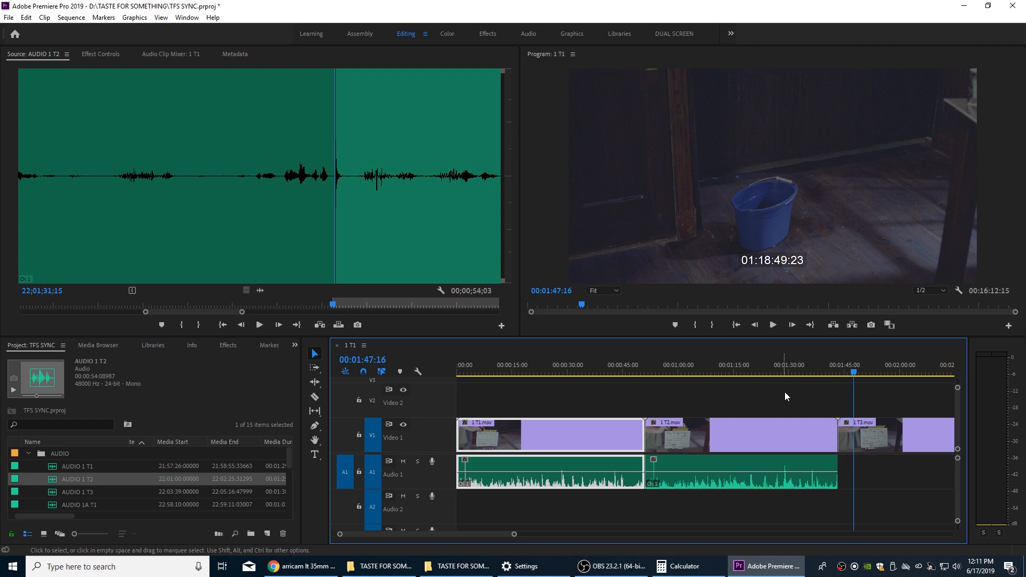
left_click(864, 410)
Step: Park the playhead on the frame where the slate closes in 1 T3.mov, at 00:01:45:13
key("equal")
key("equal")
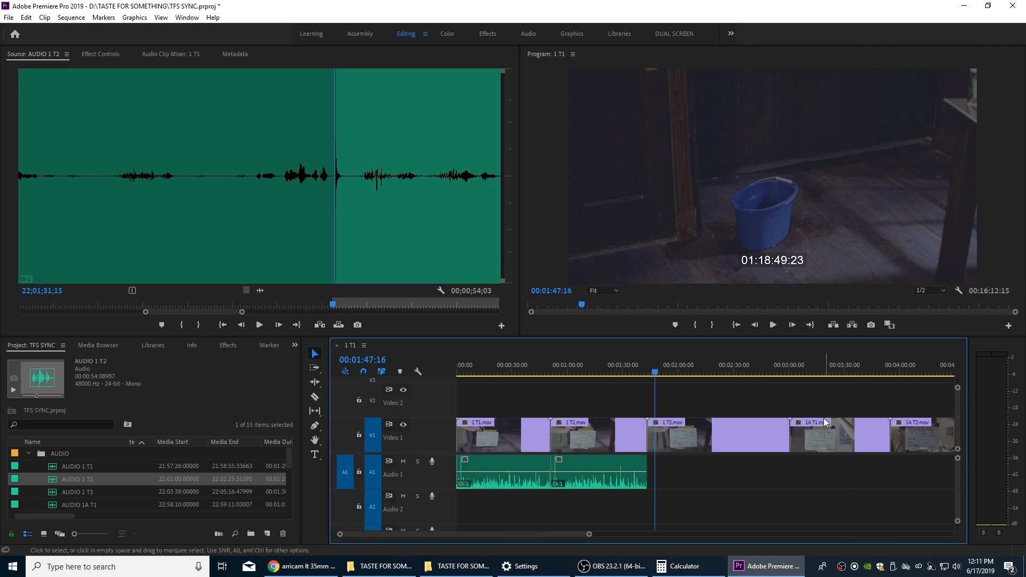
key("shift+k")
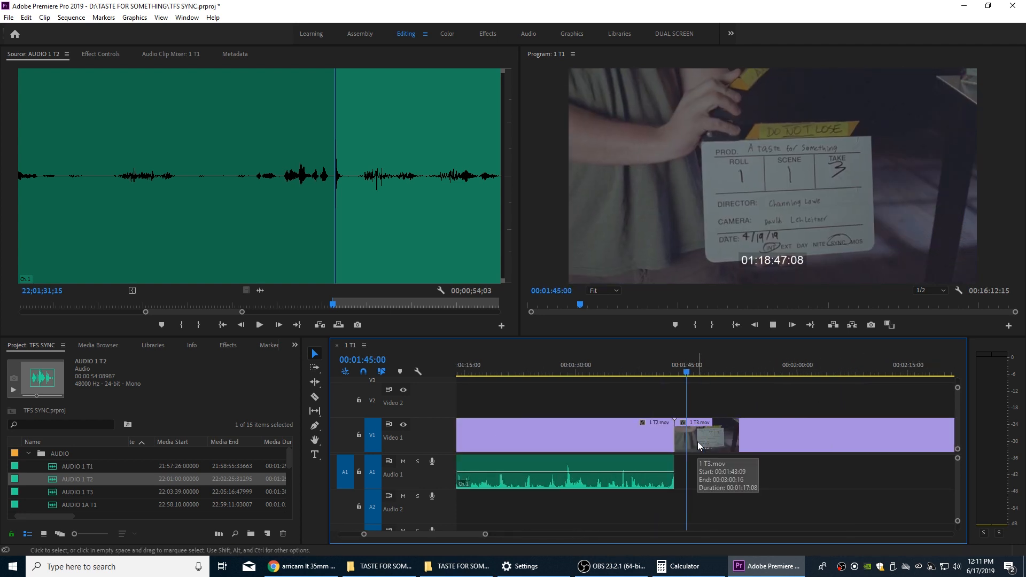
key("space")
key("Left")
key("Left")
key("Left")
key("Left")
key("Right")
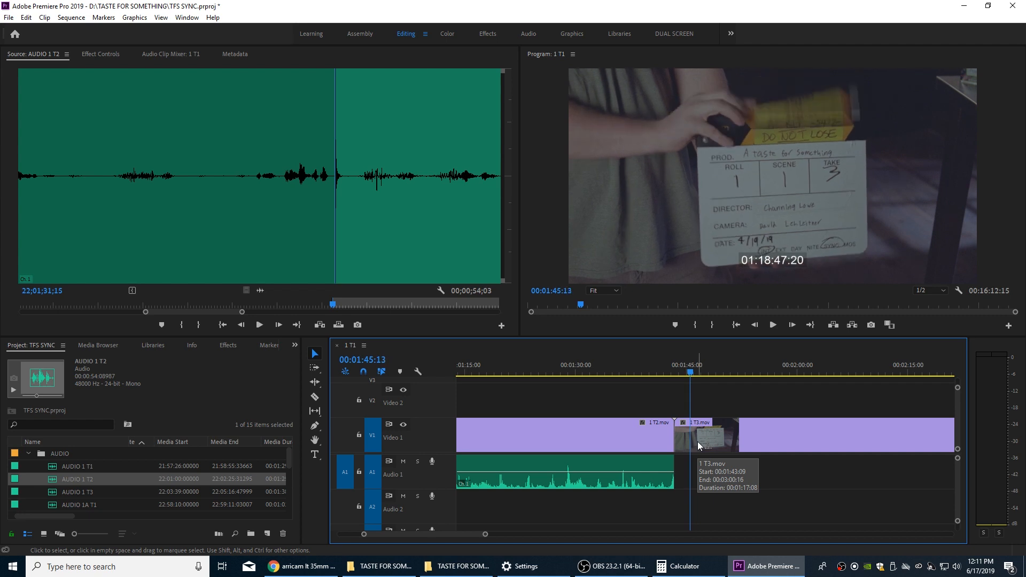
key("Right")
key("Left")
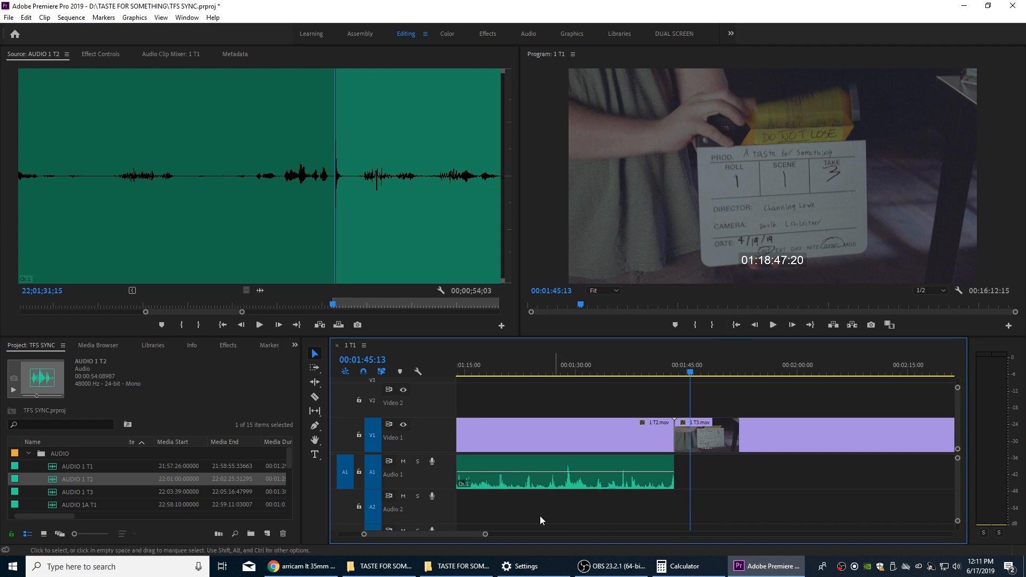
Step: Overwrite AUDIO 1 T3 onto Audio 1 at the clap frame and adjust both its ends to match 1 T3.mov
double_click(54, 496)
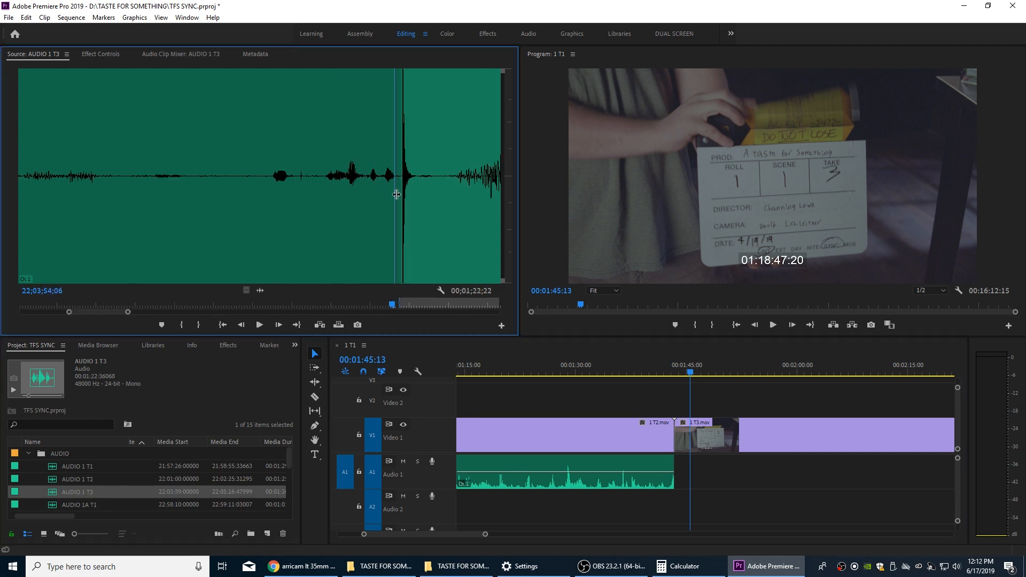
key("period")
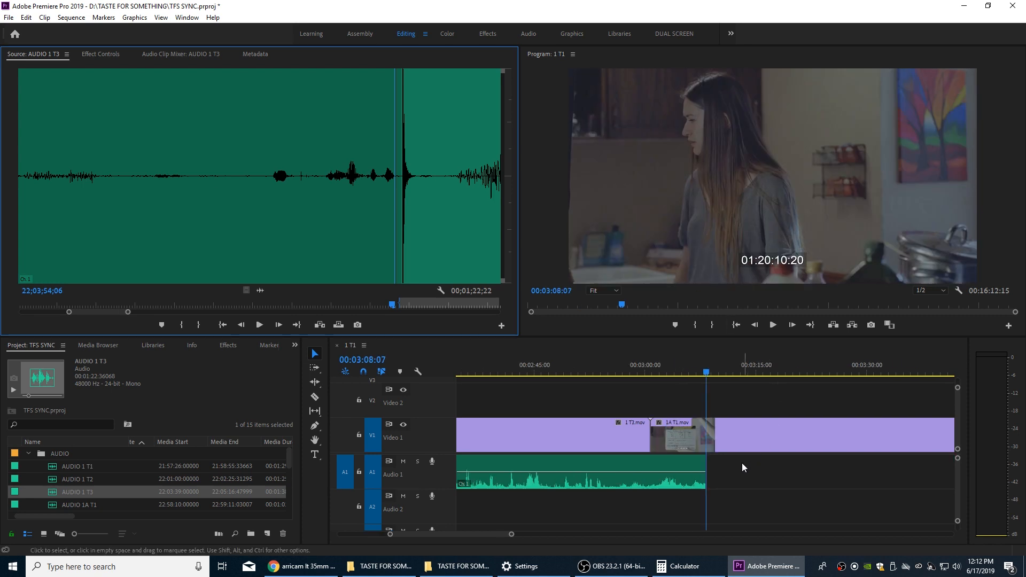
left_click_drag(705, 465, 645, 458)
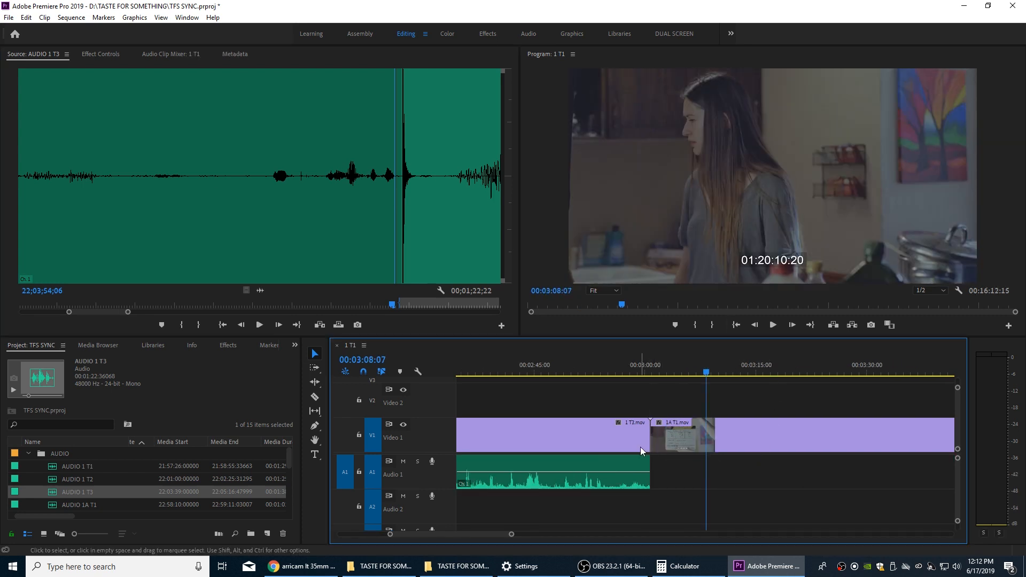
key("Up")
key("Up")
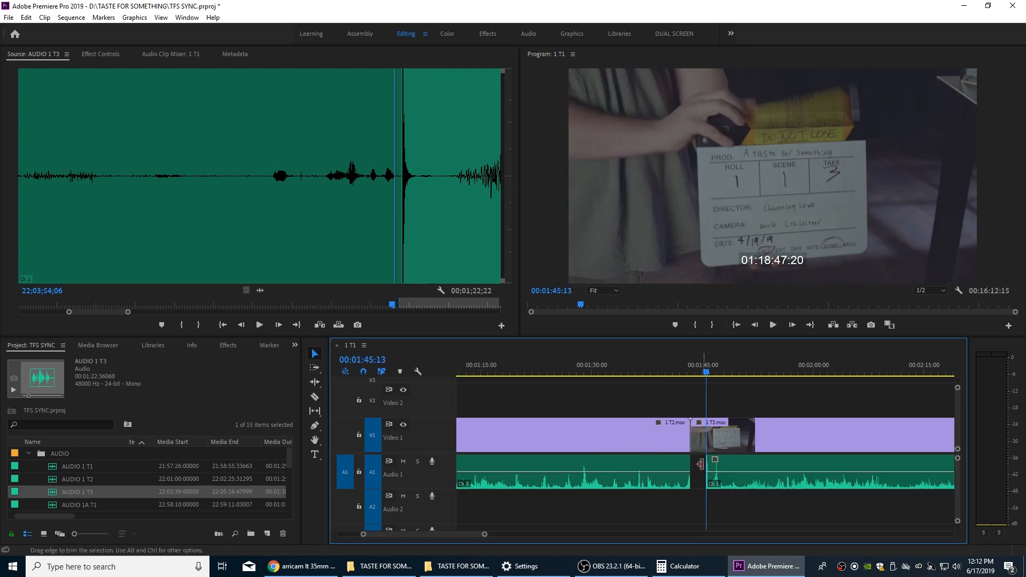
left_click_drag(707, 464, 691, 464)
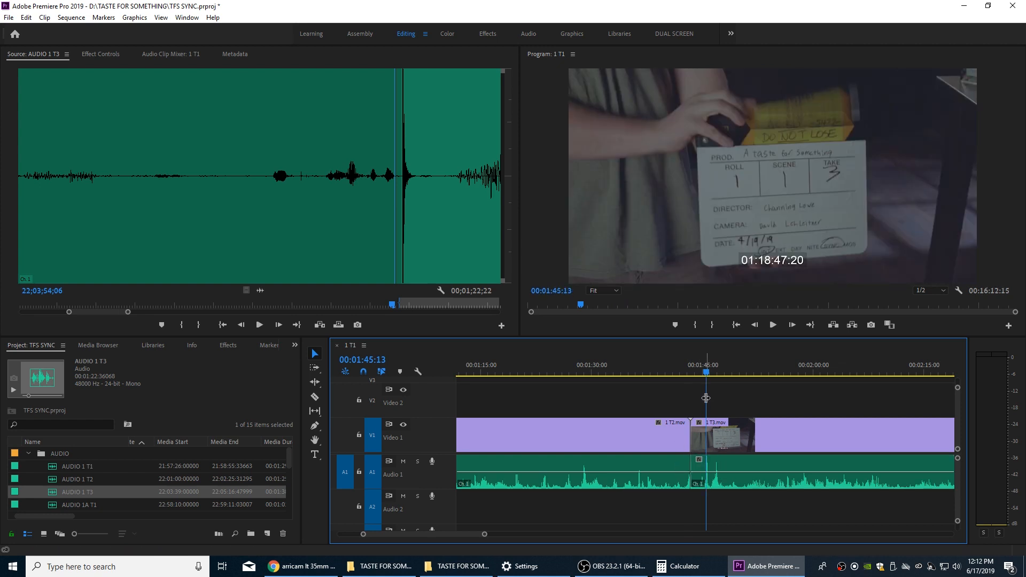
Step: Review the synced takes across the whole sequence by moving between edit points, ending at the scene 1H take without audio
key("backslash")
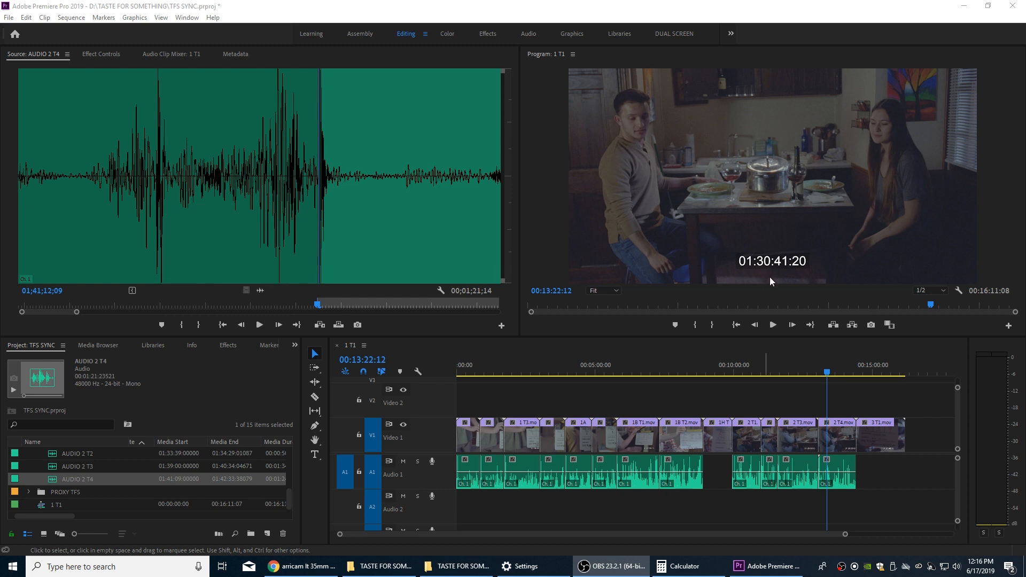
left_click(682, 371)
left_click(630, 371)
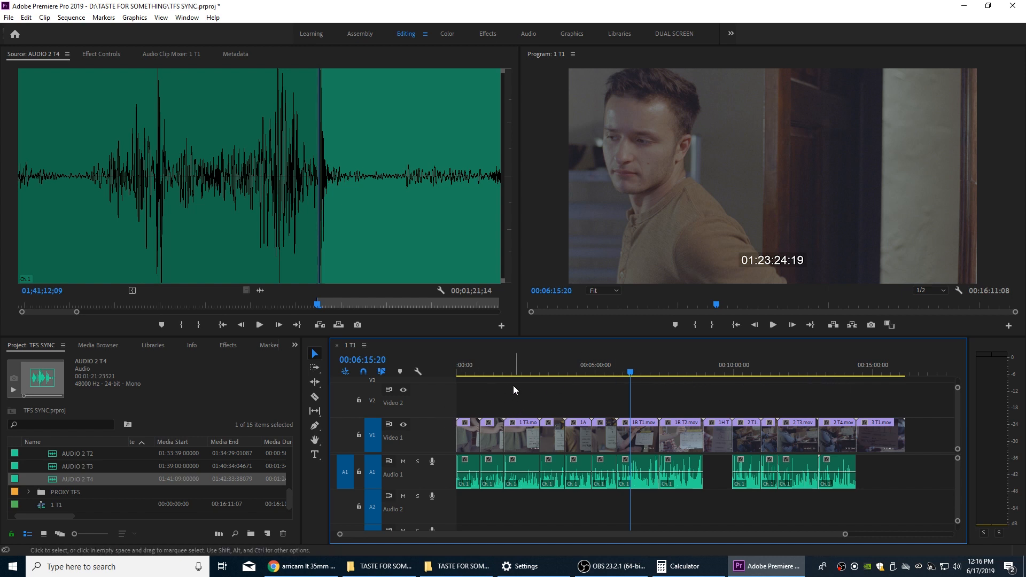
key("Up")
key("Up")
key("Up")
key("Up")
key("Up")
key("Down")
key("Down")
key("Down")
key("Down")
key("Down")
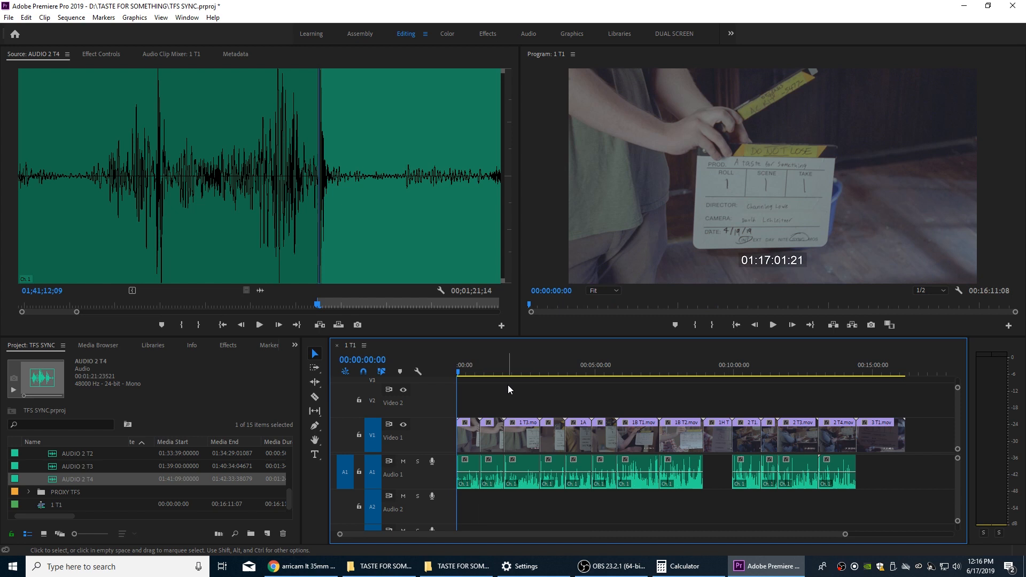
key("Down")
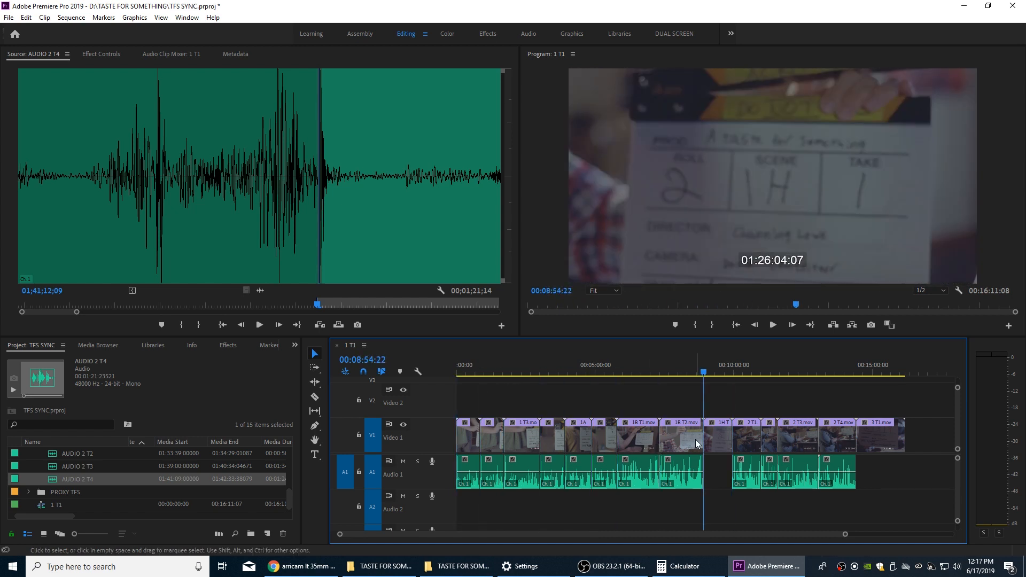
Step: Examine the takes without audio, scene 1H take 1 and scene 3 take 1, including an enlarged view of the 1H slate
key("Down")
key("Down")
key("Down")
key("Down")
key("Down")
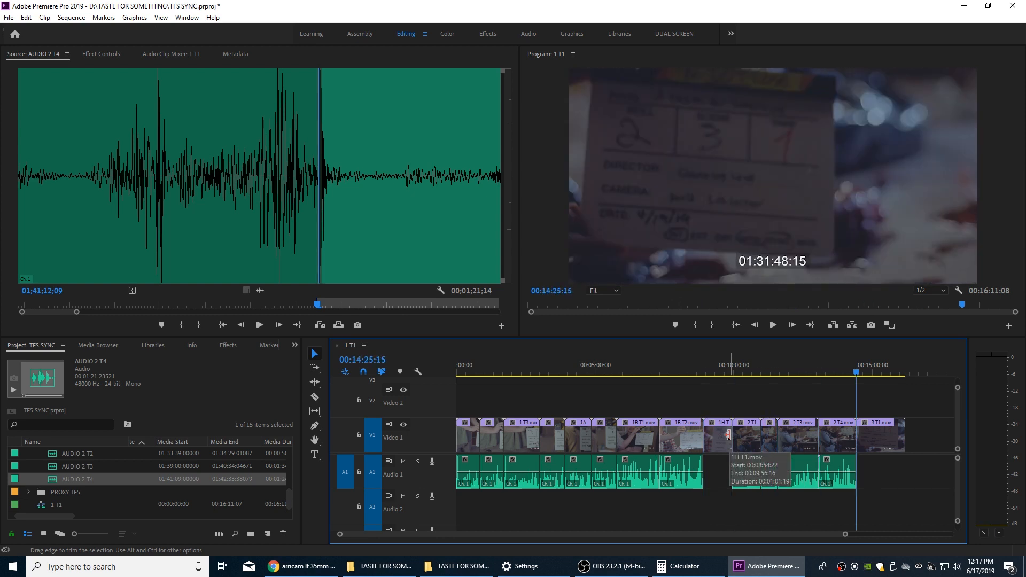
key("Up")
key("Up")
key("Up")
key("Up")
key("Up")
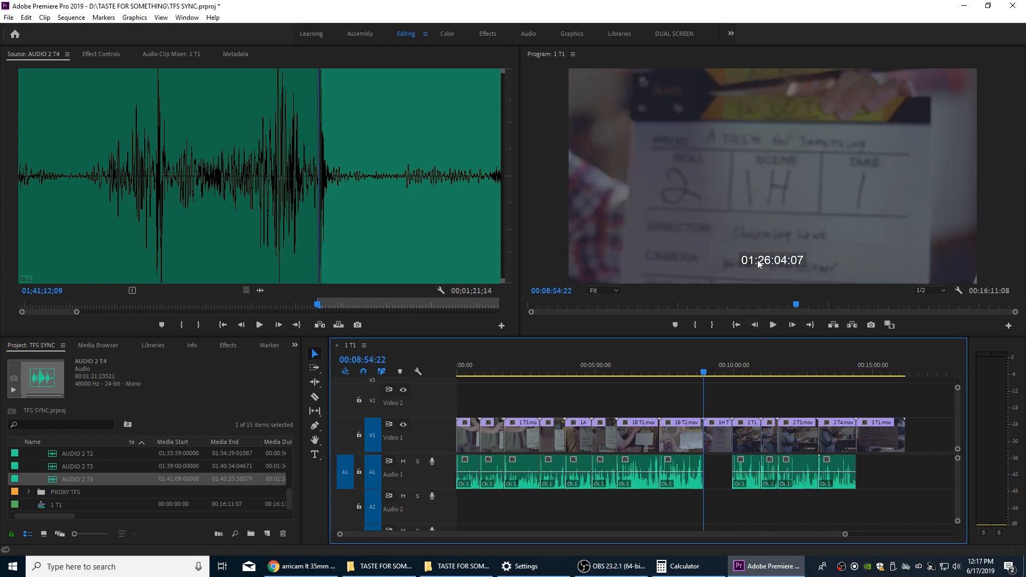
key("grave")
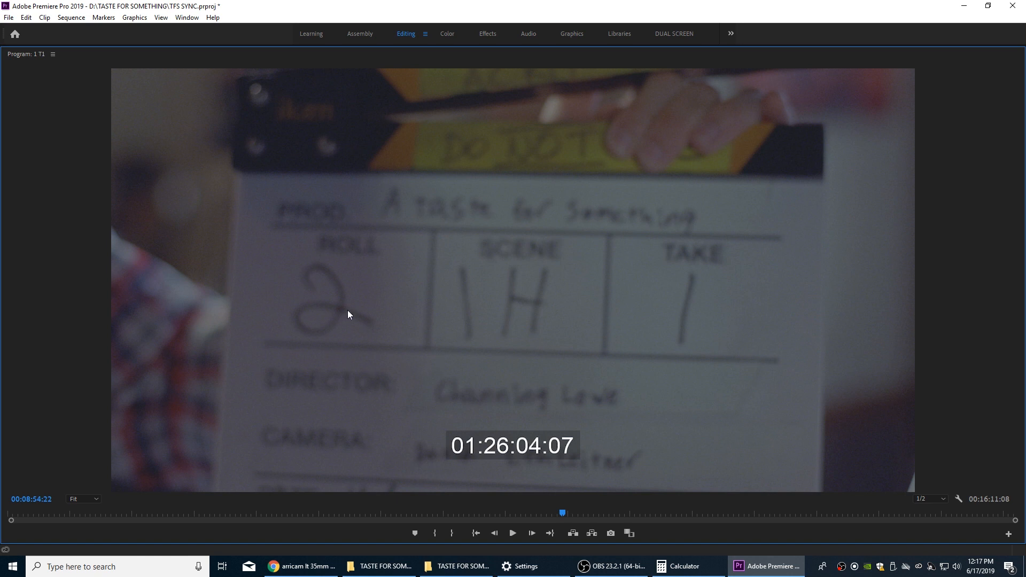
key("grave")
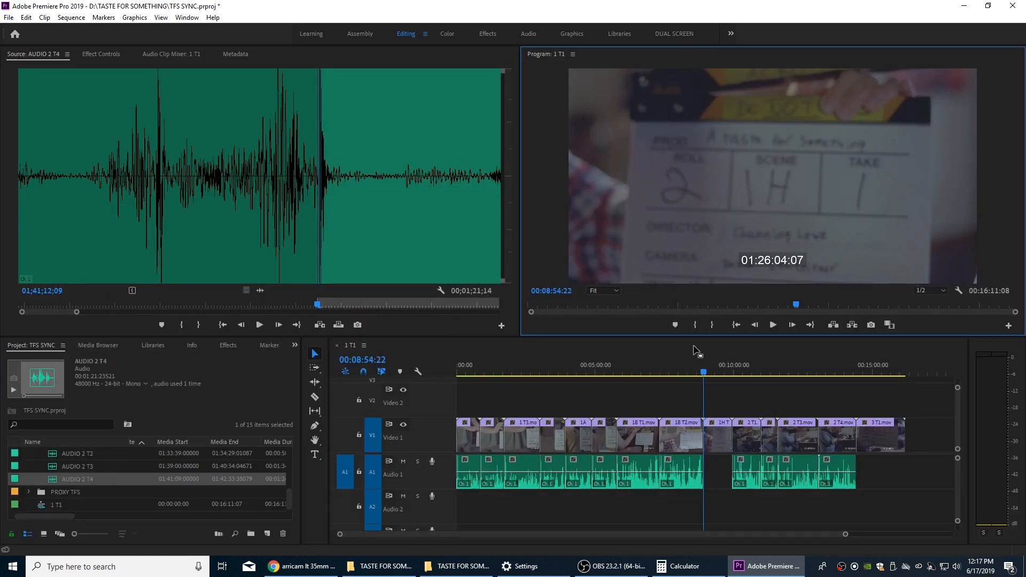
left_click_drag(715, 372, 719, 373)
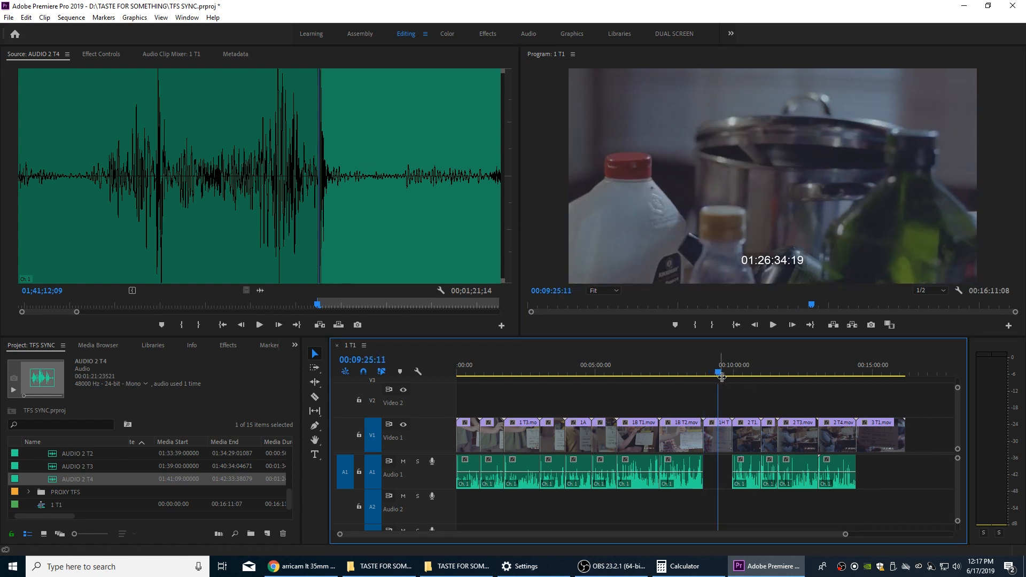
left_click(864, 368)
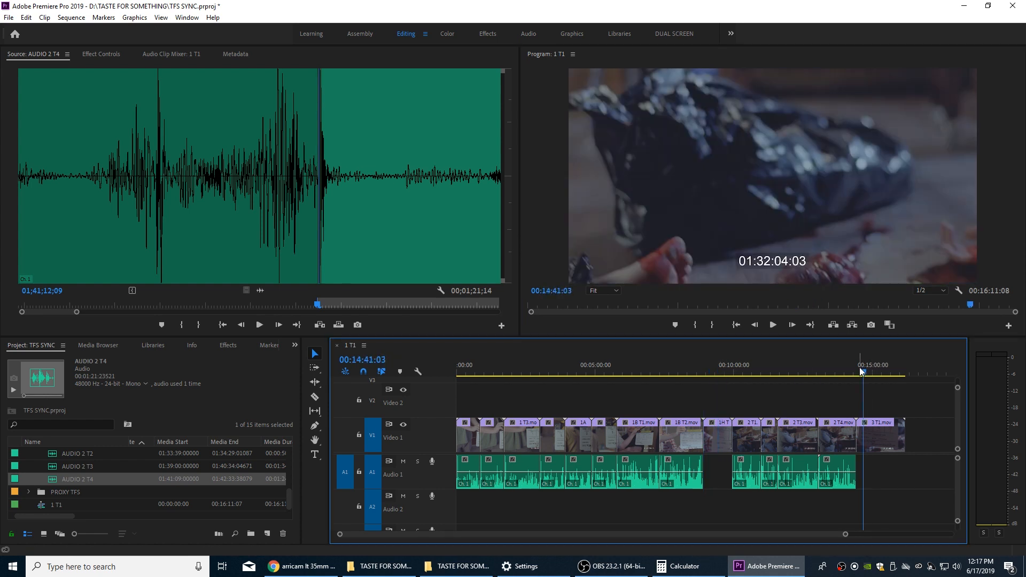
left_click_drag(860, 370, 707, 393)
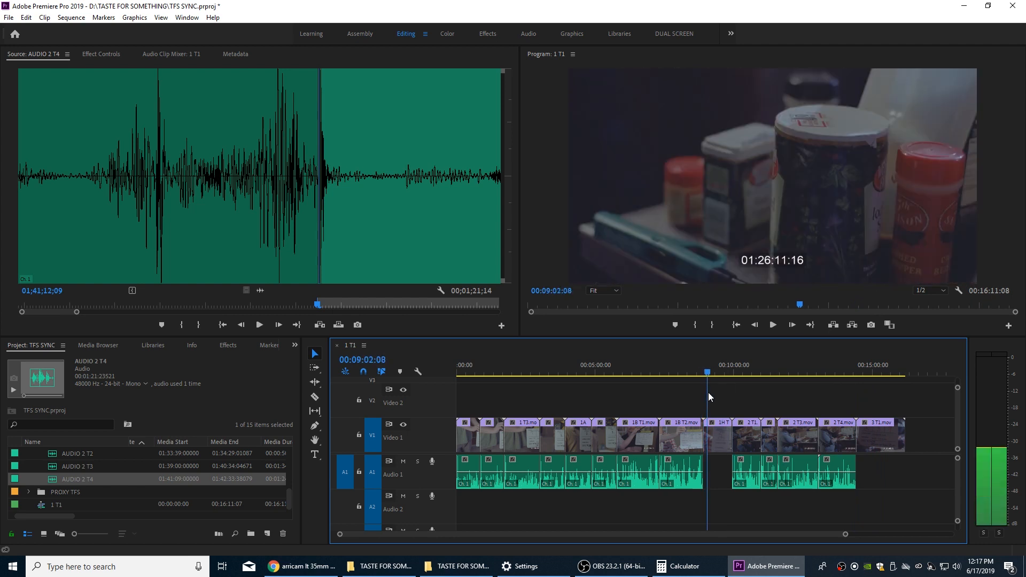
Step: Return the playhead to the start of the sequence and collapse the AUDIO bin in the project
key("Up")
key("Up")
key("Up")
key("Up")
key("Up")
key("Up")
key("Up")
key("Up")
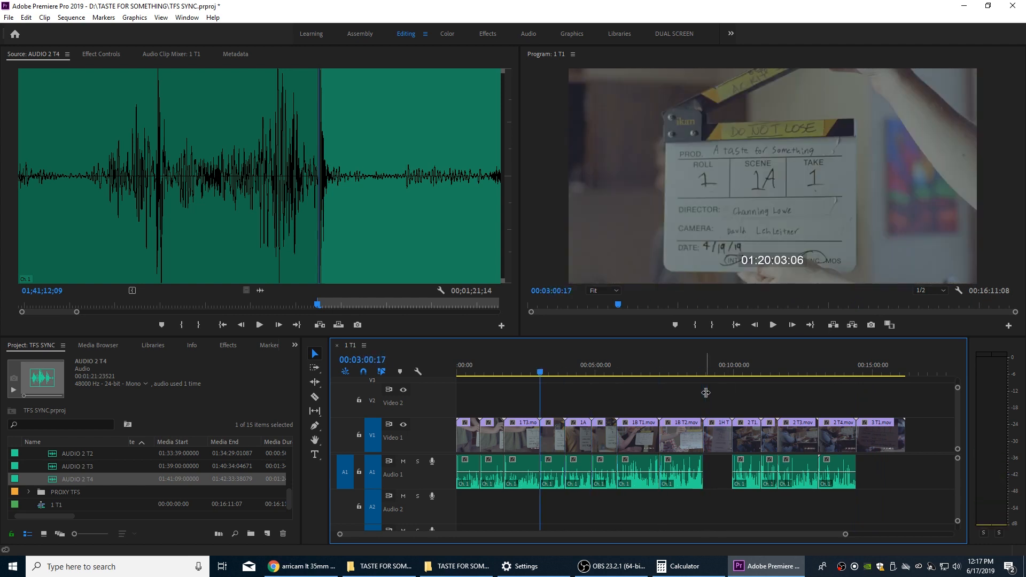
key("Up")
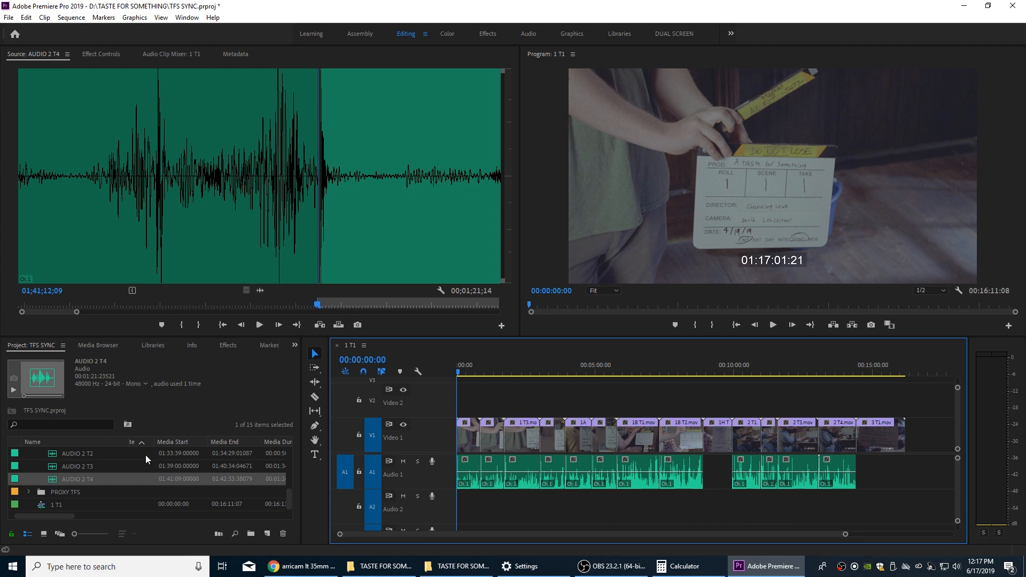
scroll(54, 481, "up", 4)
scroll(53, 481, "up", 1)
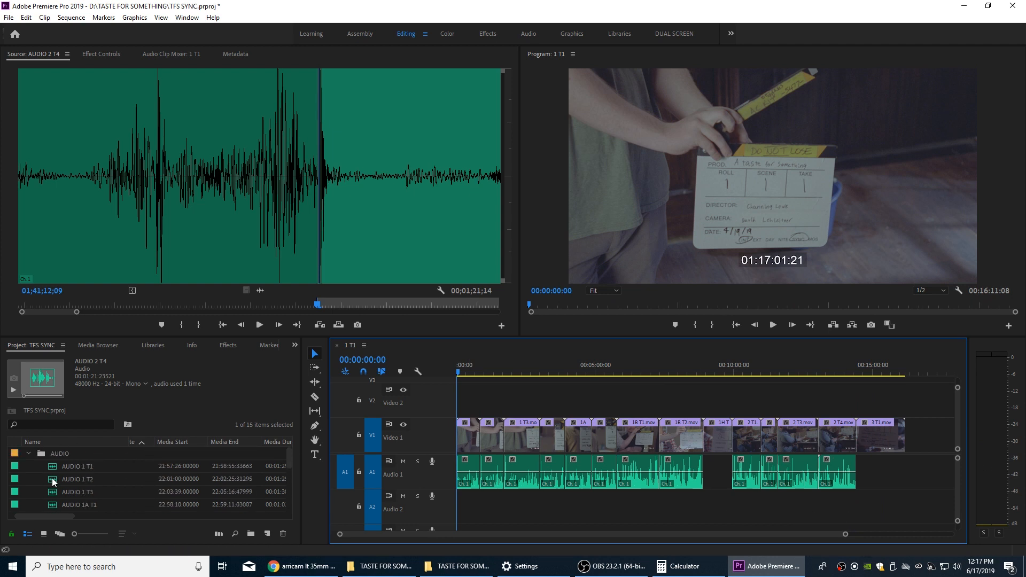
left_click(29, 452)
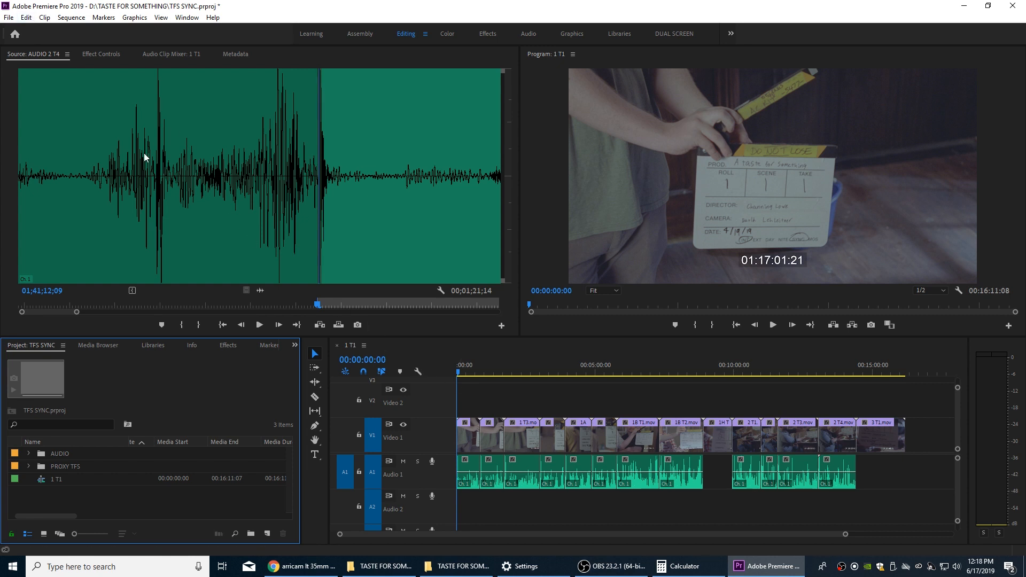
Step: Merge 1 T1.mov at the start of the sequence with its synced audio into a merged clip named 1 T1
left_click(496, 434)
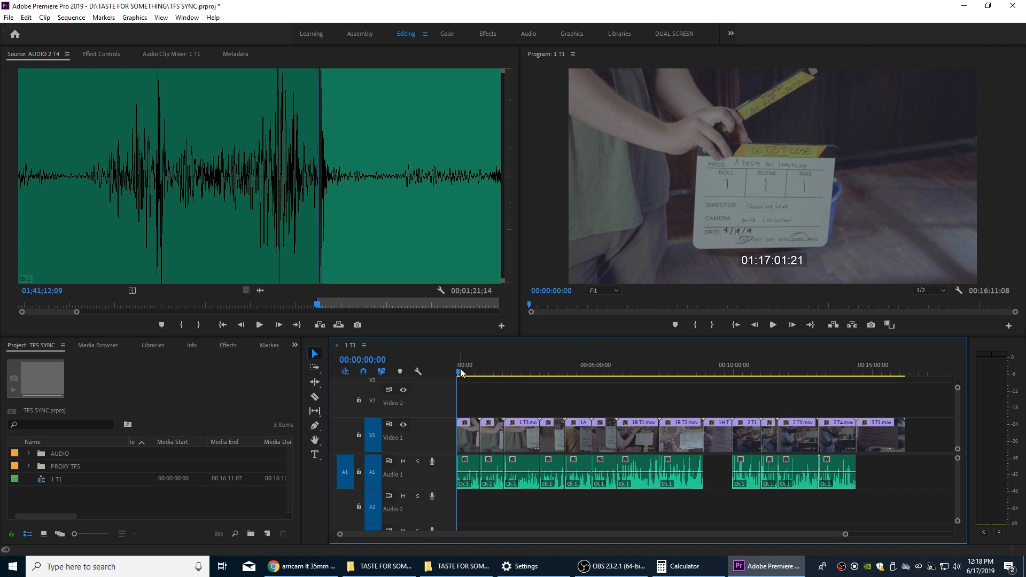
left_click_drag(502, 370, 402, 389)
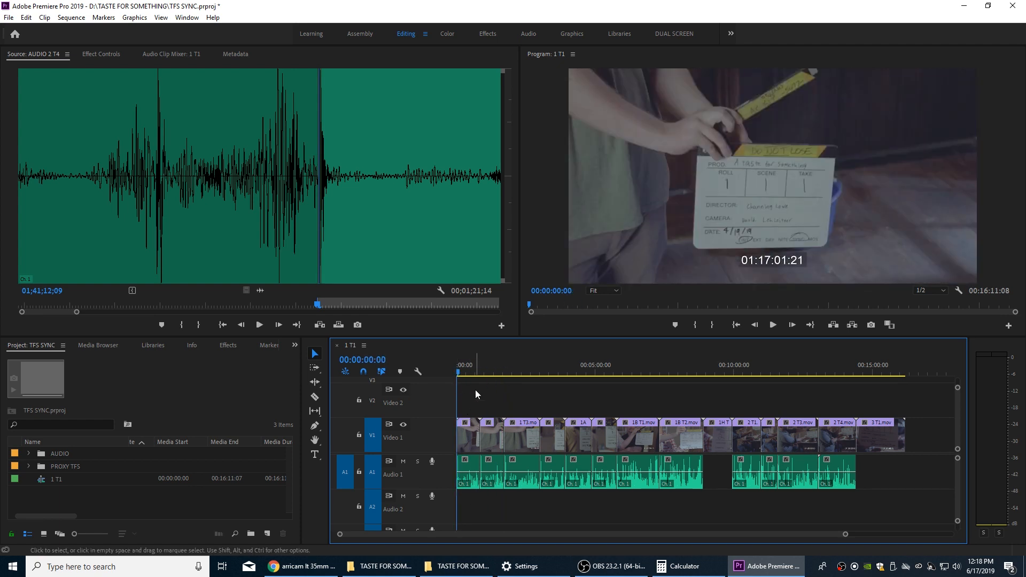
left_click(661, 368)
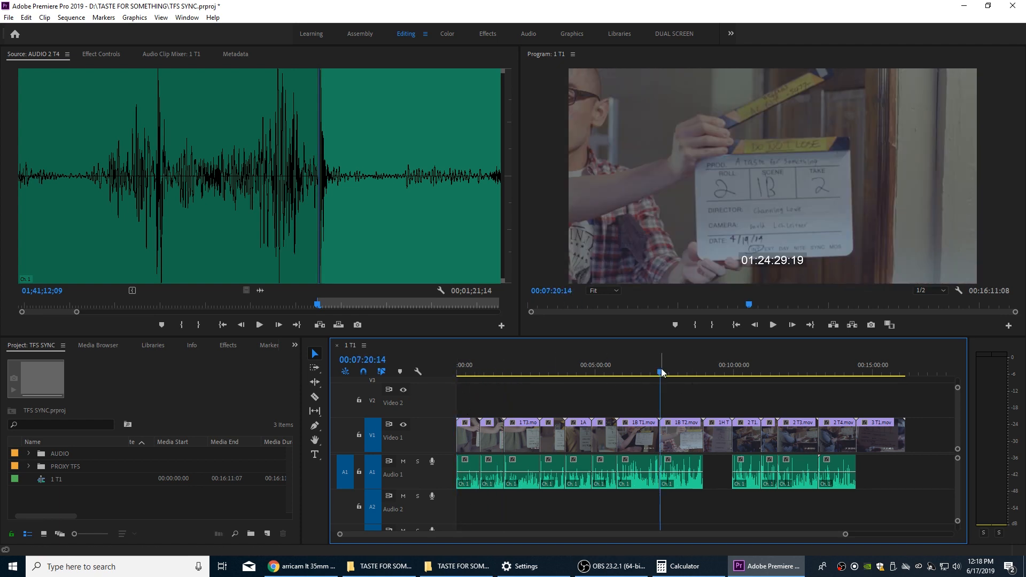
key("Home")
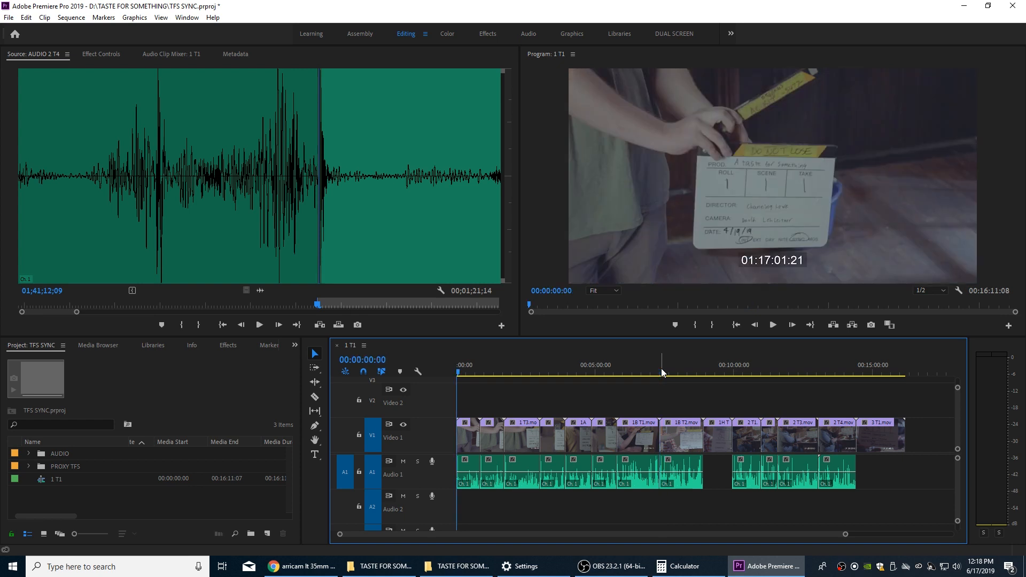
key("d")
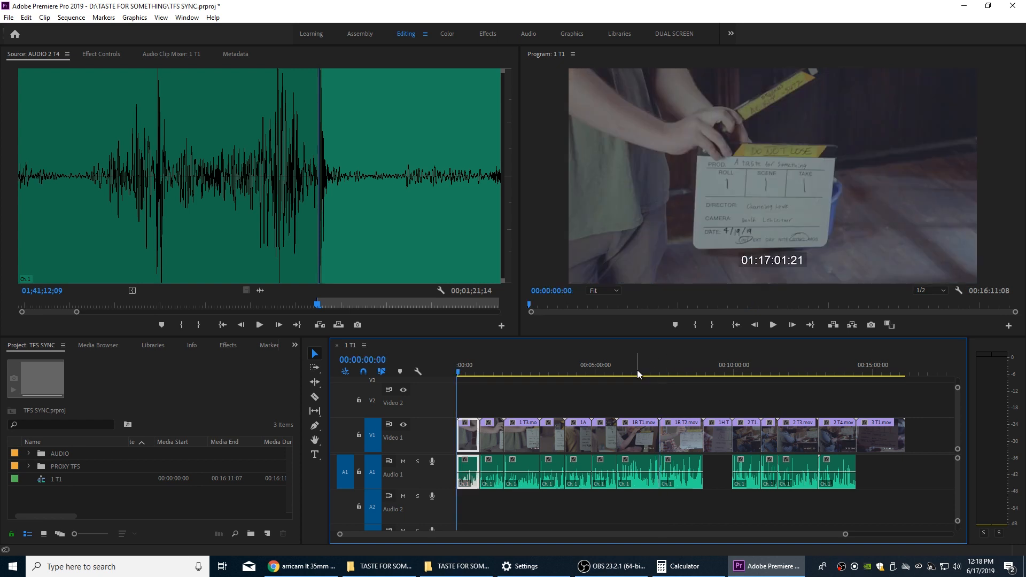
key("equal")
key("equal")
key("equal")
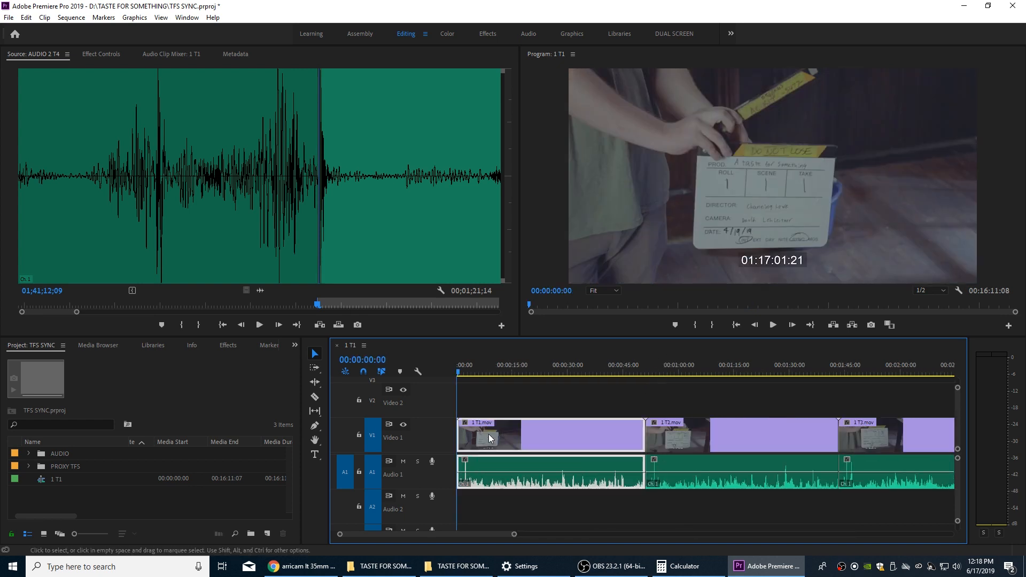
key("equal")
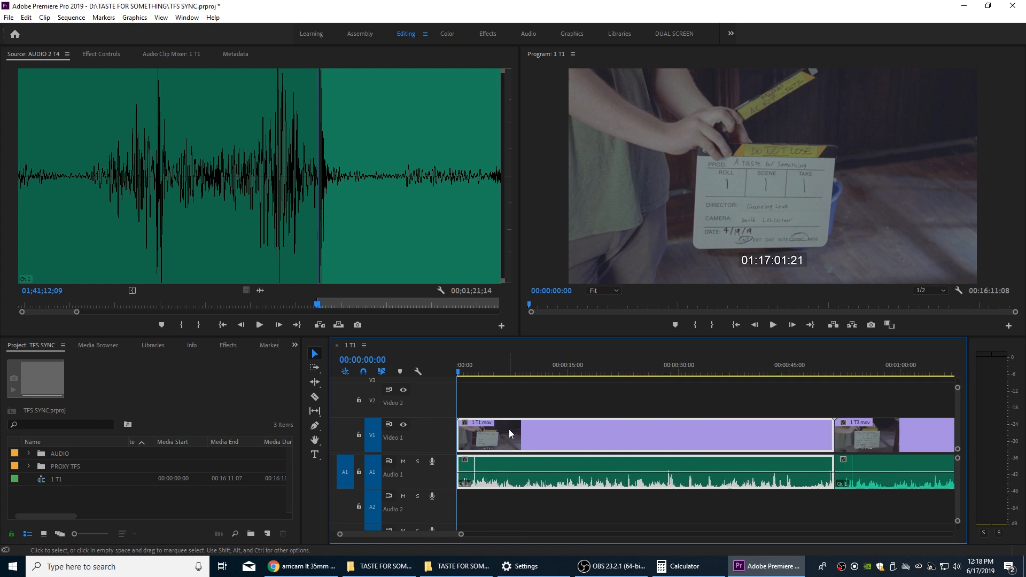
key("minus")
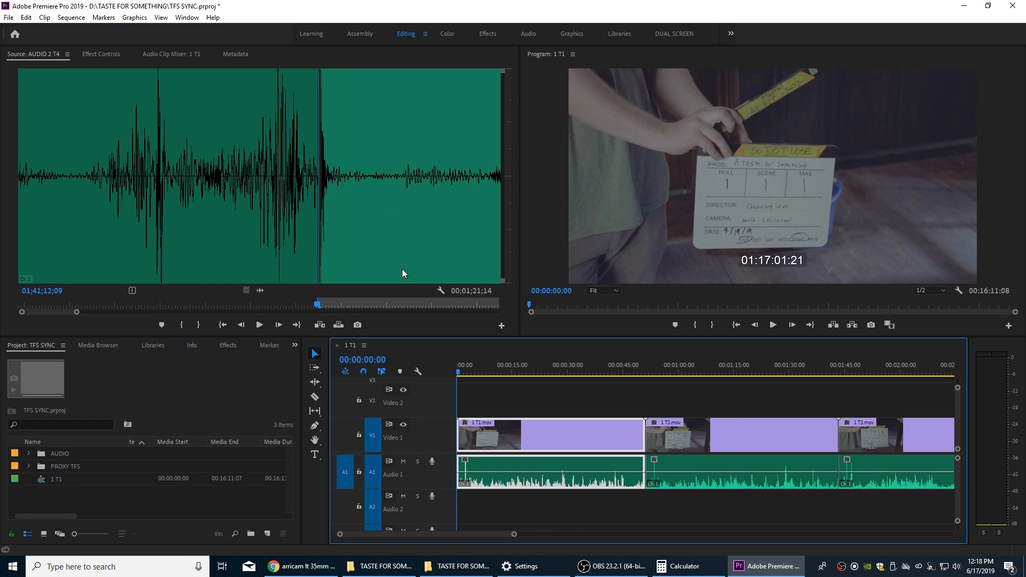
right_click(498, 432)
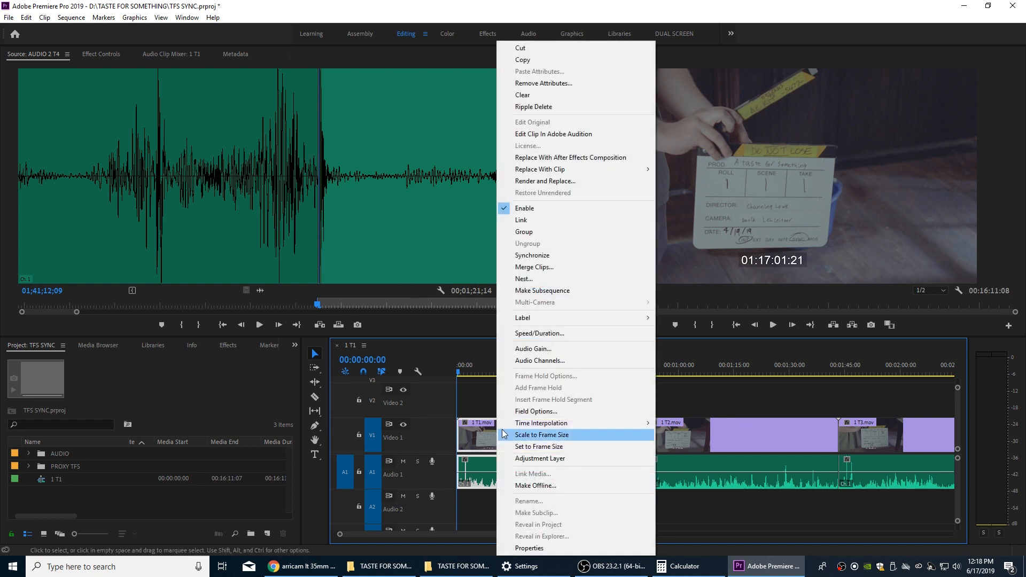
left_click(549, 268)
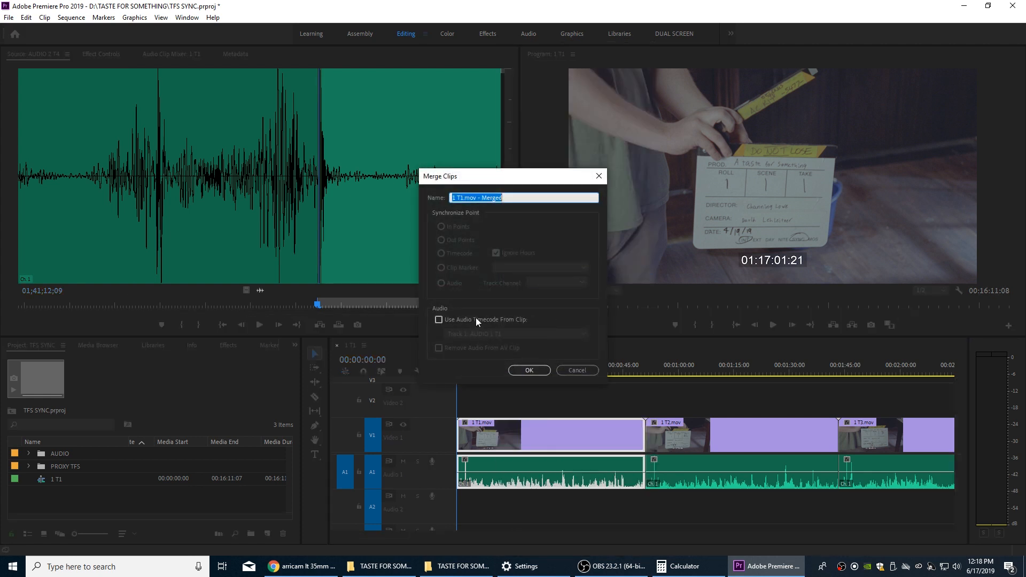
left_click(528, 196)
key("BackSpace")
key("BackSpace")
key("BackSpace")
key("BackSpace")
key("BackSpace")
key("BackSpace")
key("BackSpace")
key("BackSpace")
key("BackSpace")
key("BackSpace")
key("BackSpace")
key("BackSpace")
key("BackSpace")
key("Return")
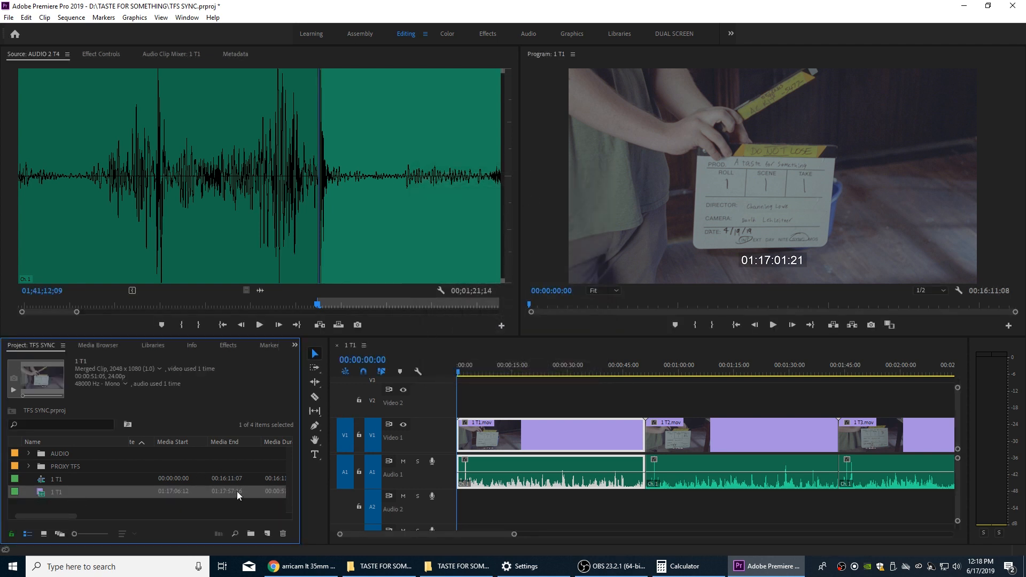
Step: Move the playhead to the start of 1 T2.mov at 00:00:51:05 and select that take with its audio
left_click(493, 404)
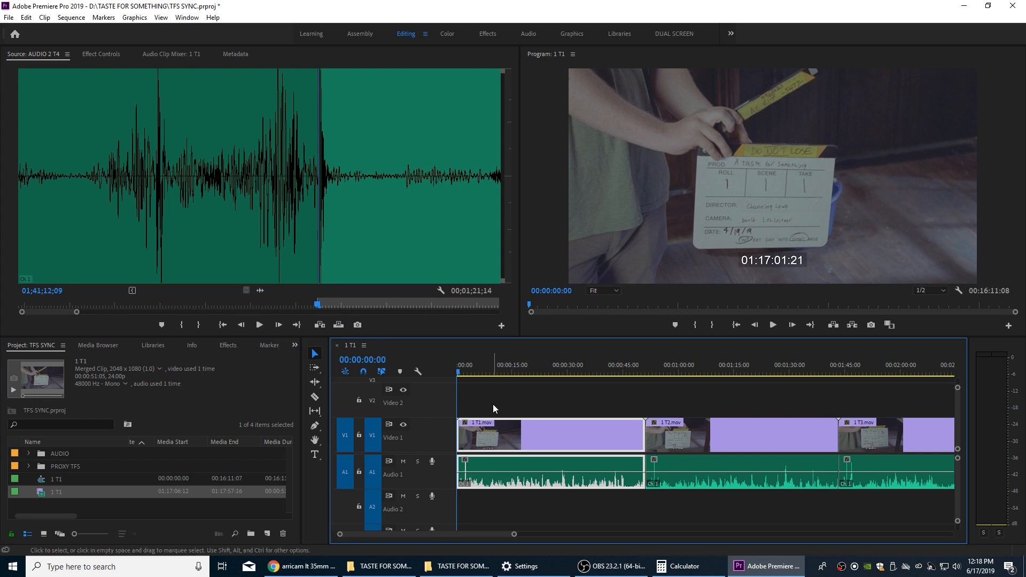
key("Down")
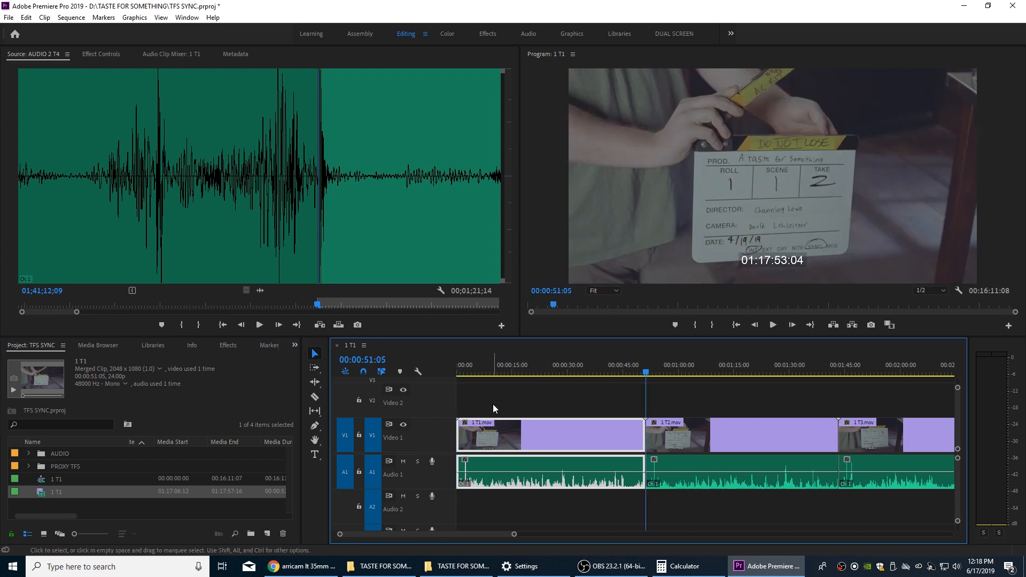
key("d")
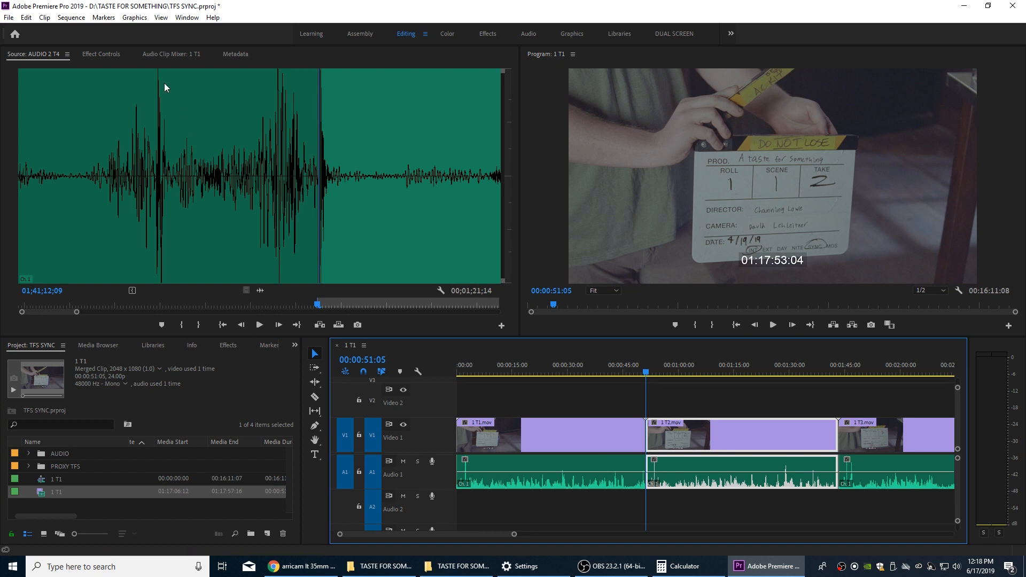
Step: Assign the keyboard shortcut Ctrl+Alt+G to the Merge Clips command
left_click(26, 17)
left_click(80, 329)
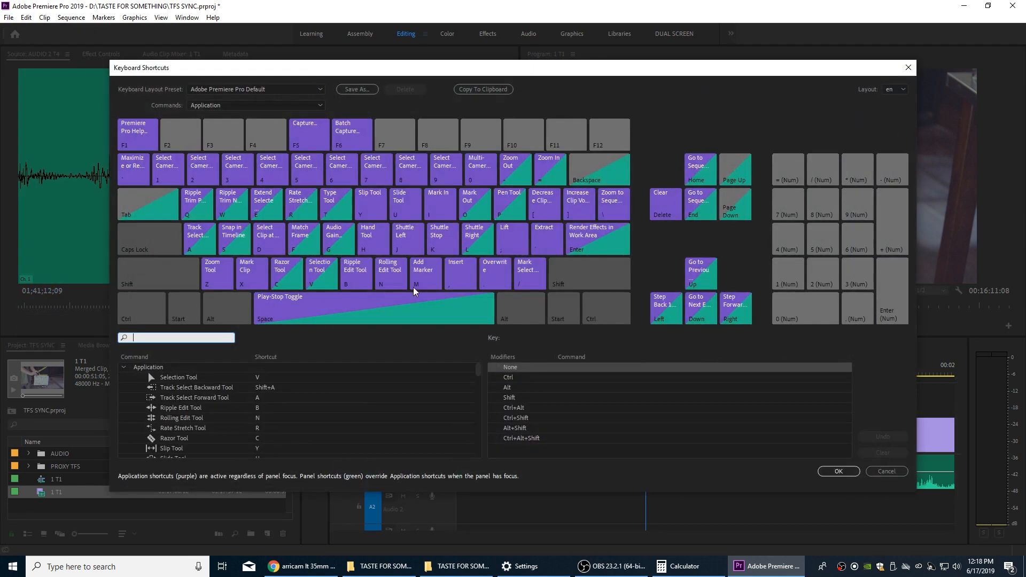
type("merge")
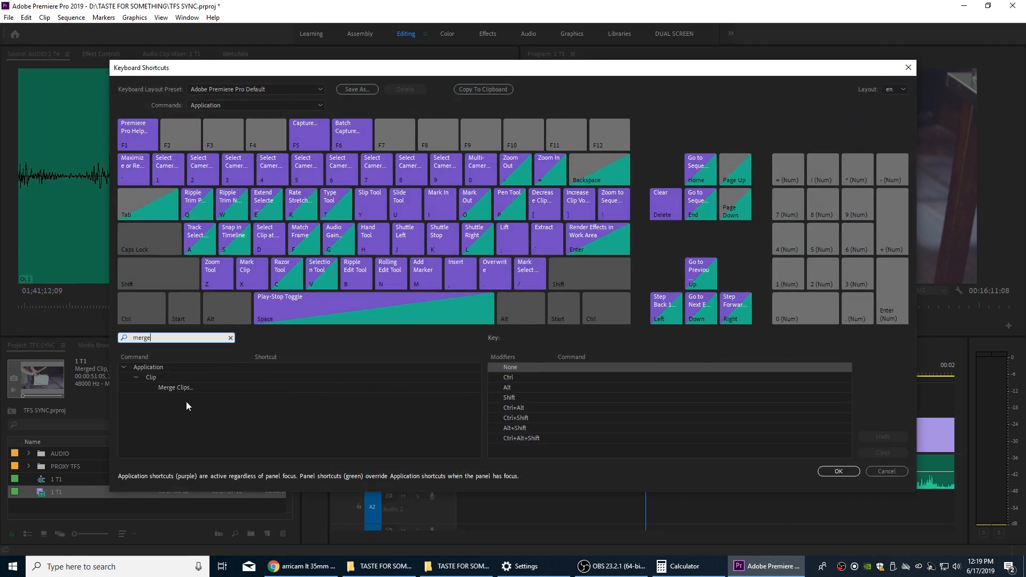
left_click(266, 388)
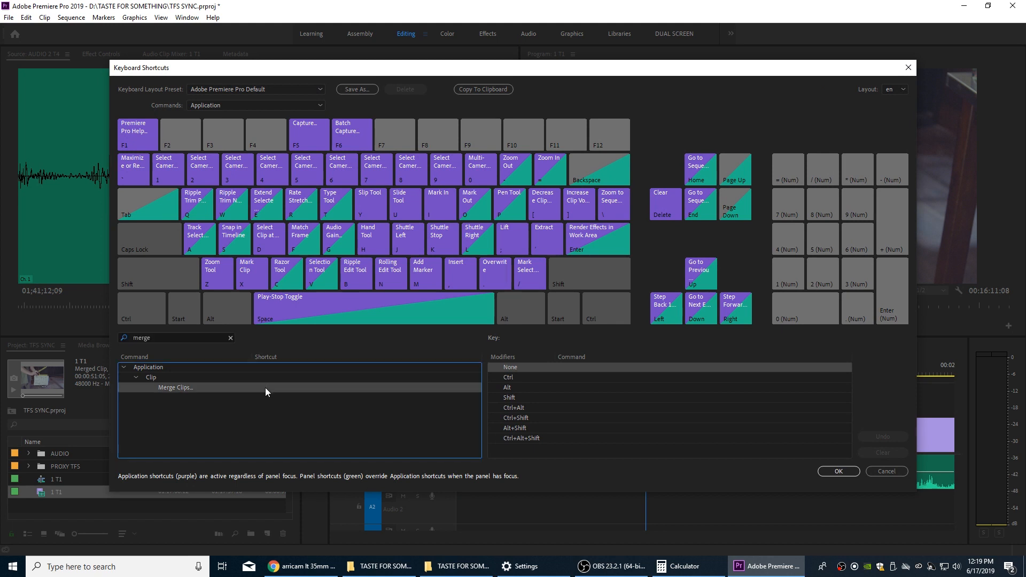
left_click(266, 386)
key("ctrl+alt+g")
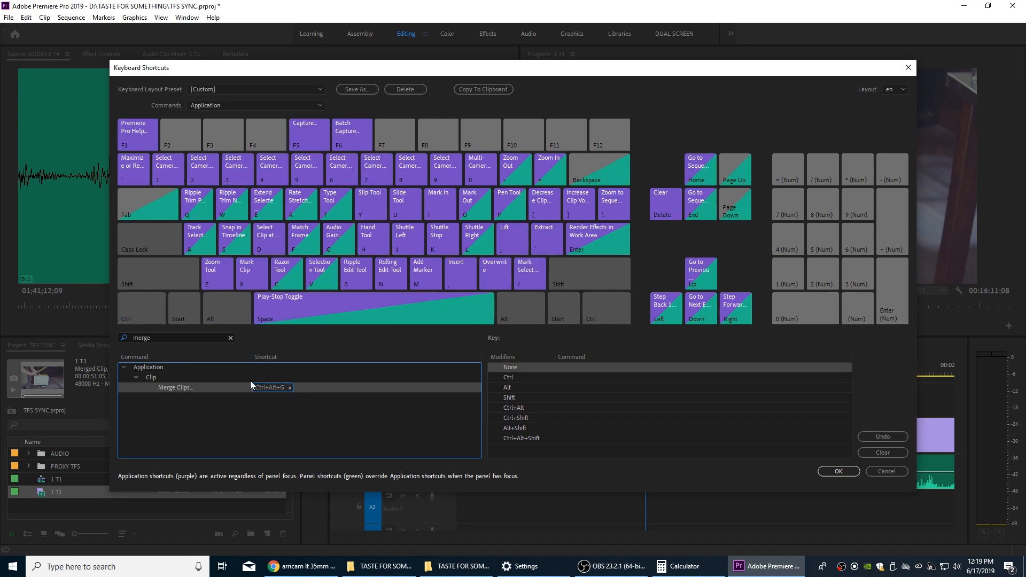
left_click(837, 471)
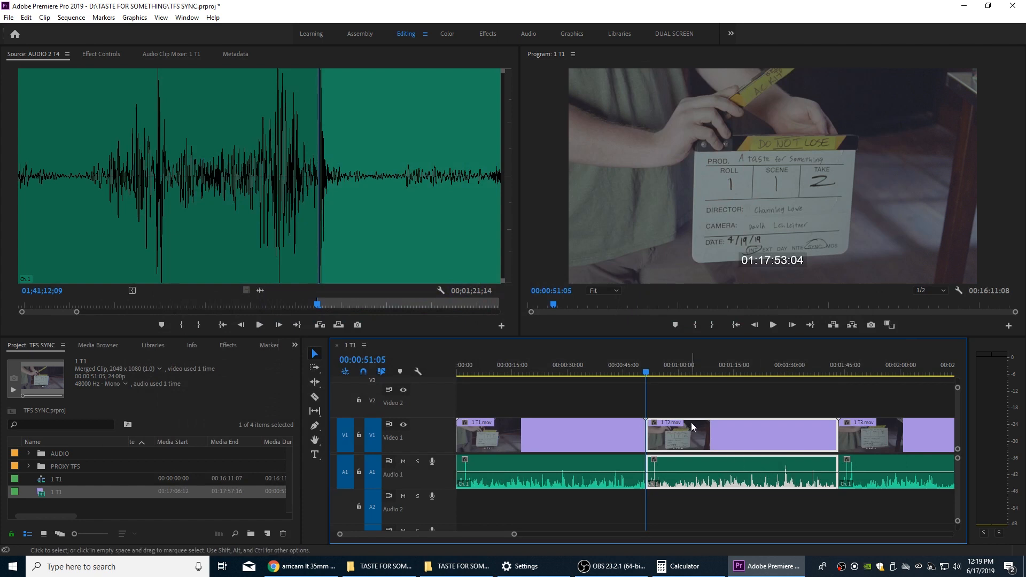
Step: Merge the selected 1 T2.mov and its synced audio into a merged clip named 1 T2
key("ctrl+alt+g")
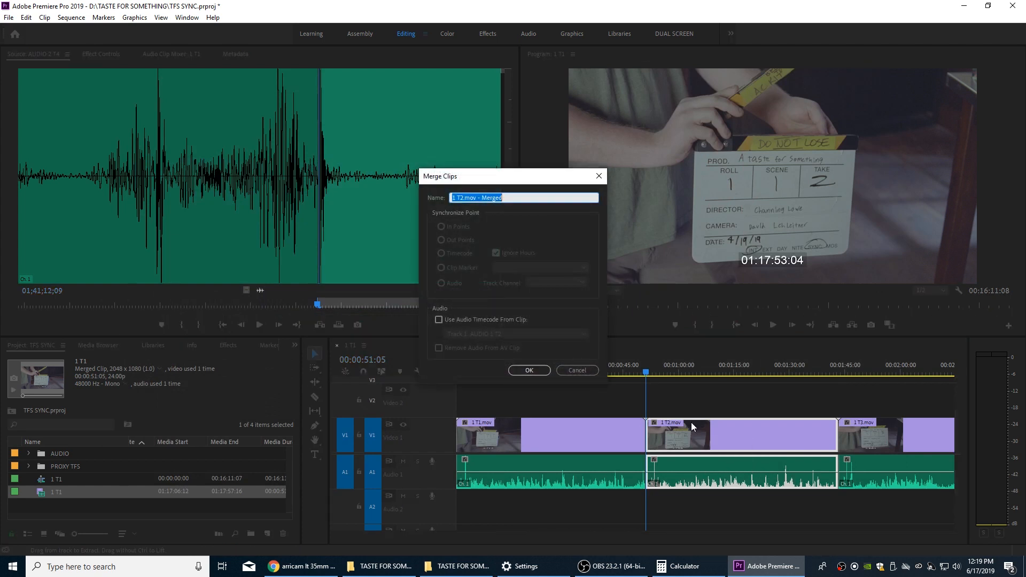
key("End")
key("BackSpace")
key("BackSpace")
key("BackSpace")
key("BackSpace")
key("BackSpace")
key("BackSpace")
key("BackSpace")
key("BackSpace")
key("BackSpace")
key("BackSpace")
key("BackSpace")
key("BackSpace")
key("Return")
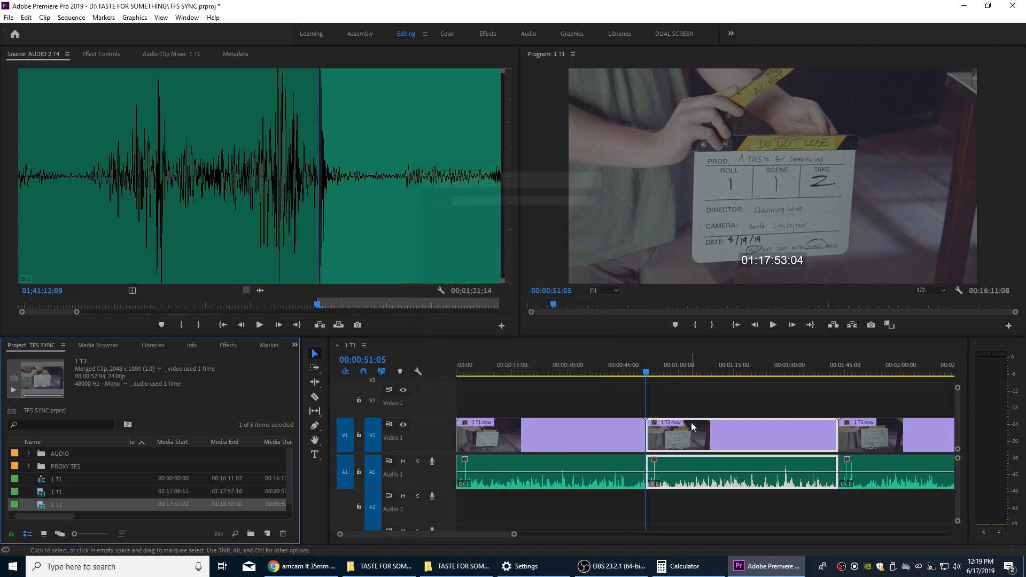
Step: Merge 1 T3.mov, starting at 00:01:43:09, and its synced audio into a merged clip named 1 T3
key("Down")
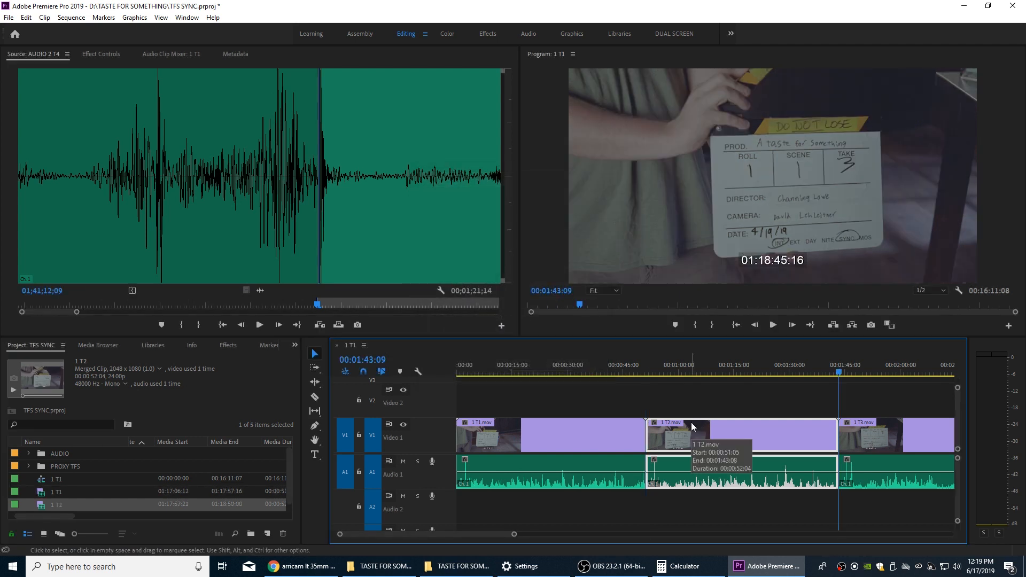
key("d")
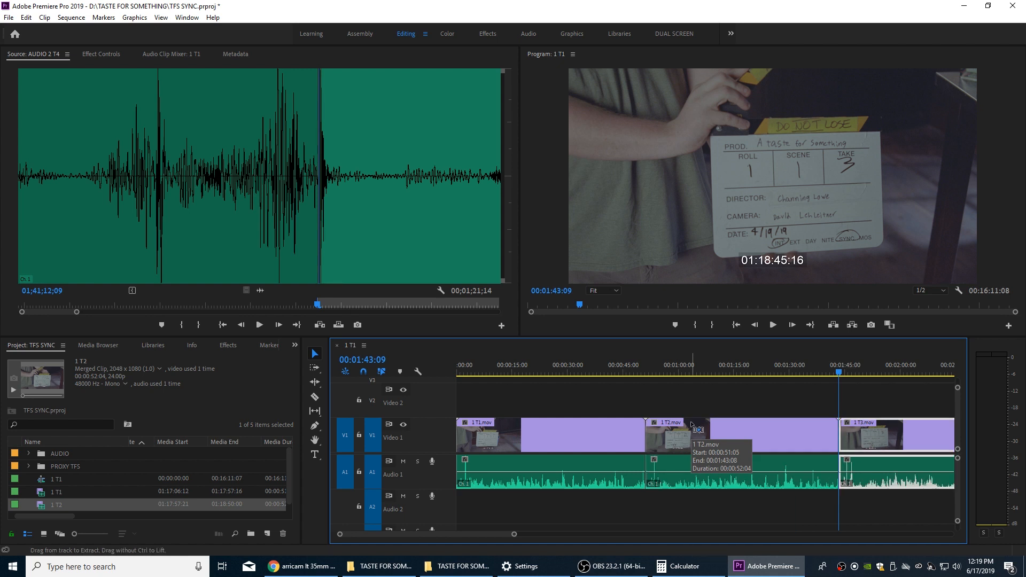
key("ctrl+m")
key("End")
key("BackSpace")
key("BackSpace")
key("BackSpace")
key("BackSpace")
key("BackSpace")
key("BackSpace")
key("BackSpace")
key("BackSpace")
key("BackSpace")
key("BackSpace")
key("BackSpace")
key("BackSpace")
key("BackSpace")
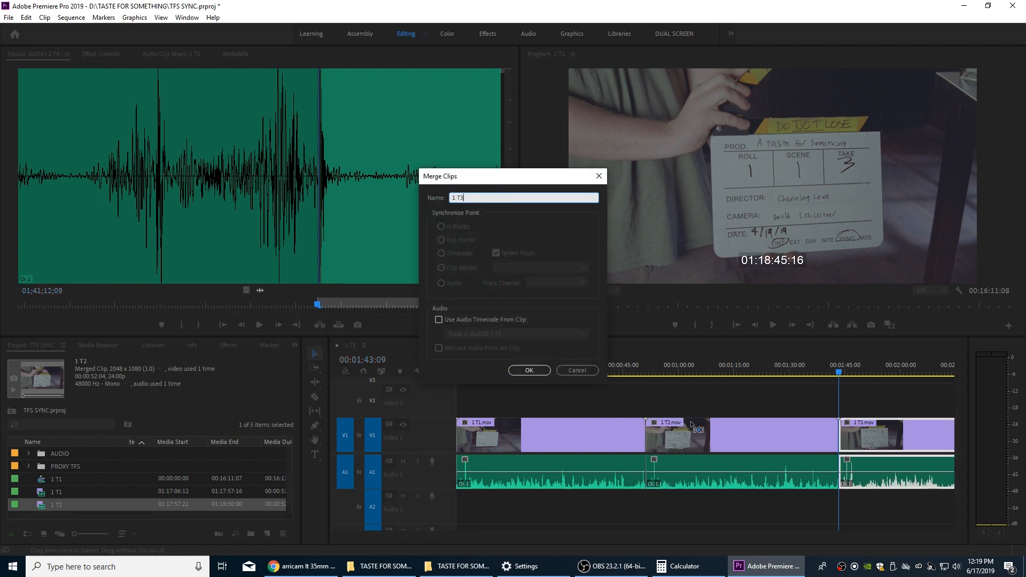
key("Return")
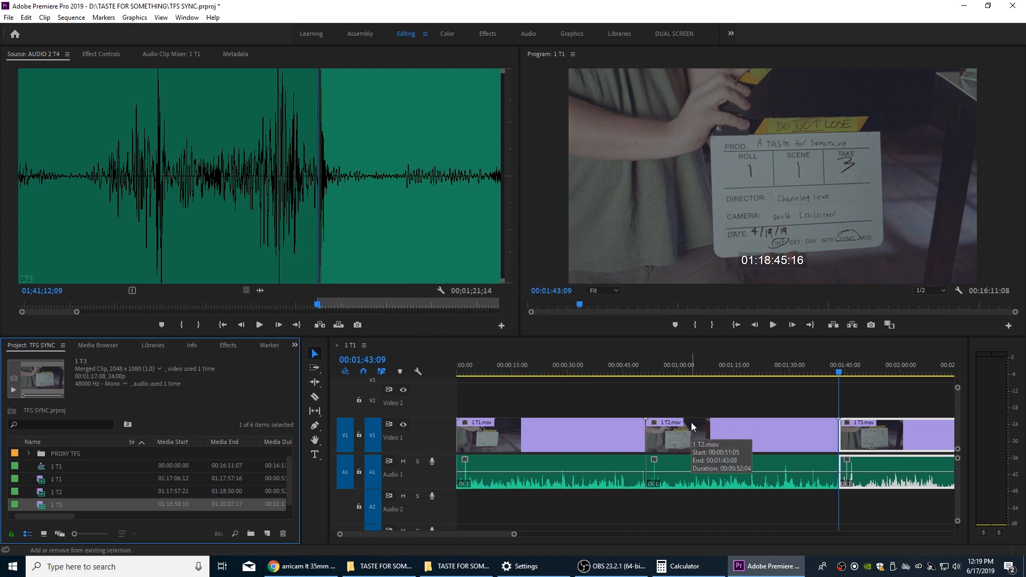
Step: Merge 1A T1.mov, starting at 00:03:00:17, and its synced audio into a merged clip named 1A T1
left_click(691, 422)
key("Down")
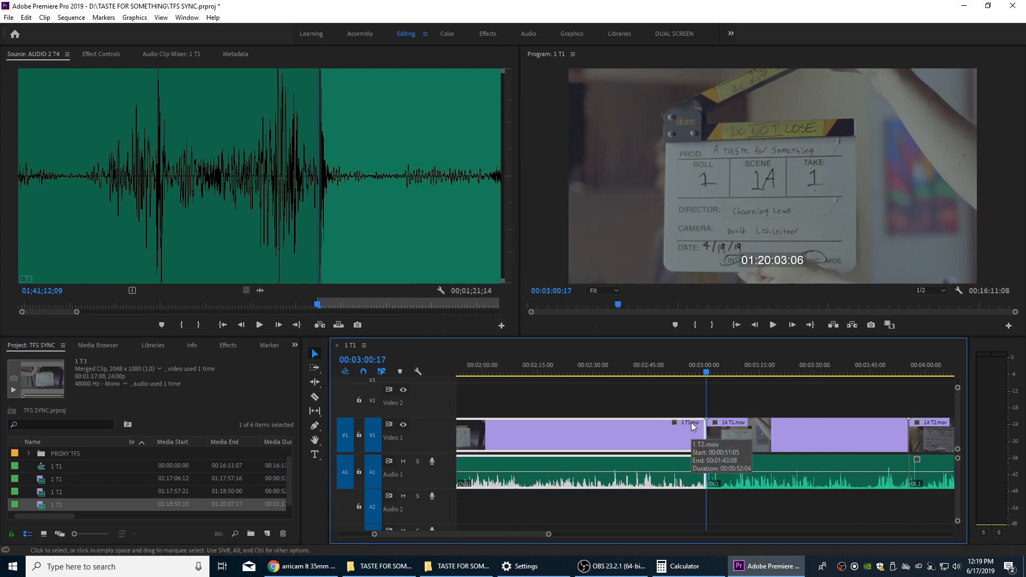
key("d")
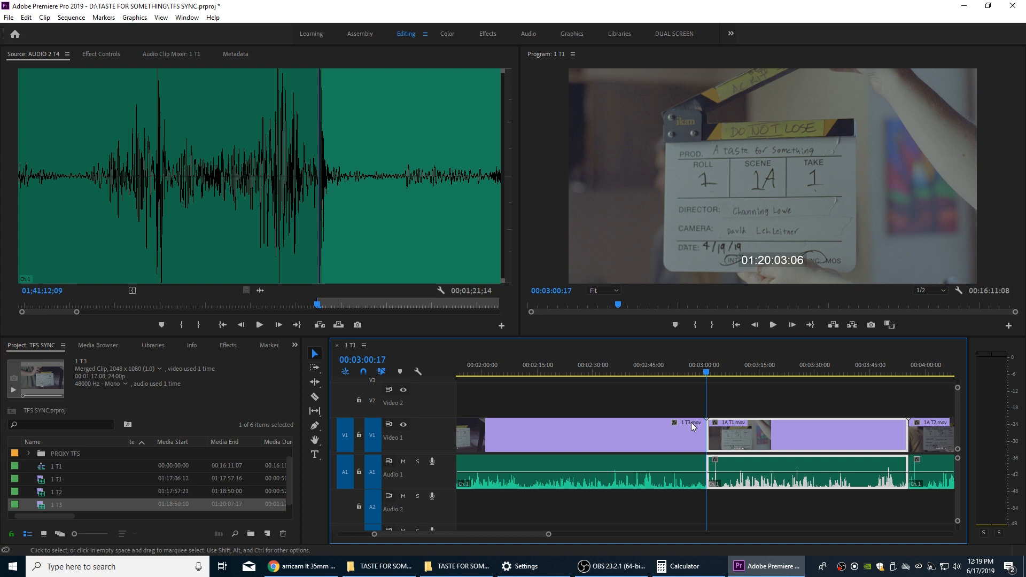
key("ctrl+m")
key("Right")
key("BackSpace")
key("BackSpace")
key("BackSpace")
key("BackSpace")
key("BackSpace")
key("BackSpace")
key("BackSpace")
key("BackSpace")
key("BackSpace")
key("BackSpace")
key("BackSpace")
key("BackSpace")
key("BackSpace")
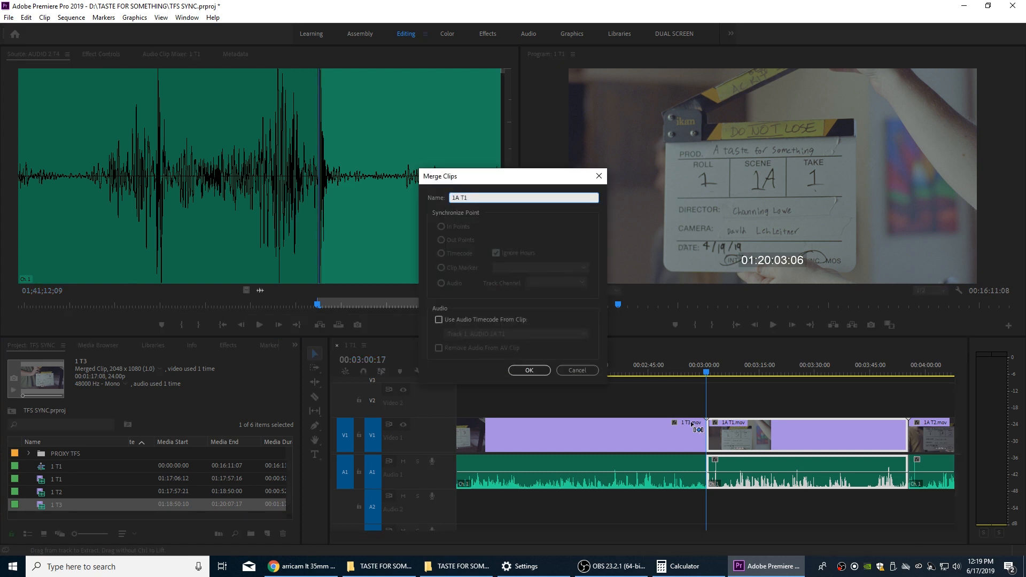
key("Return")
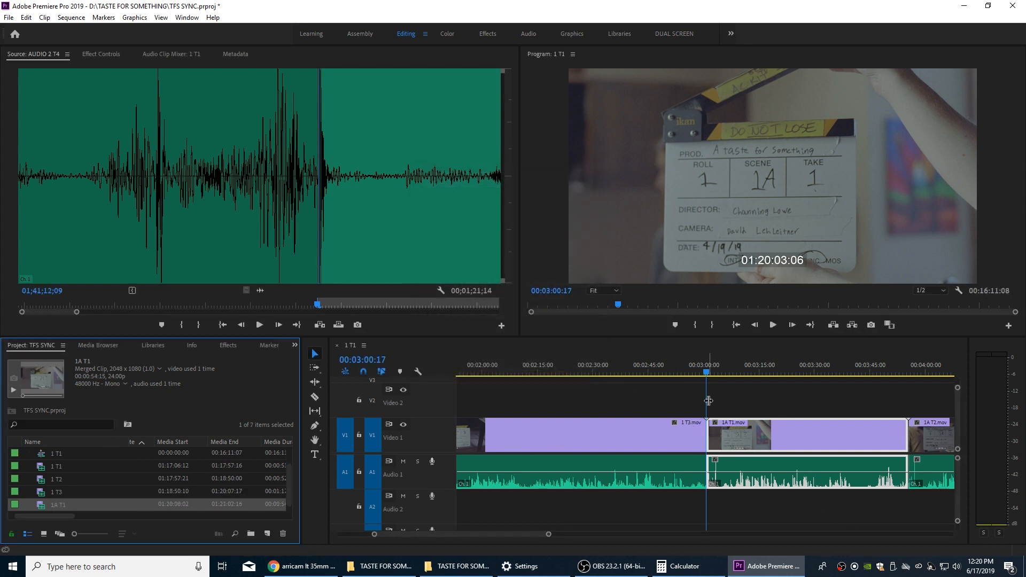
Step: Make a subclip named 1H T1 in the project from the take 1H T1.mov, which has no audio in the sequence
key("backslash")
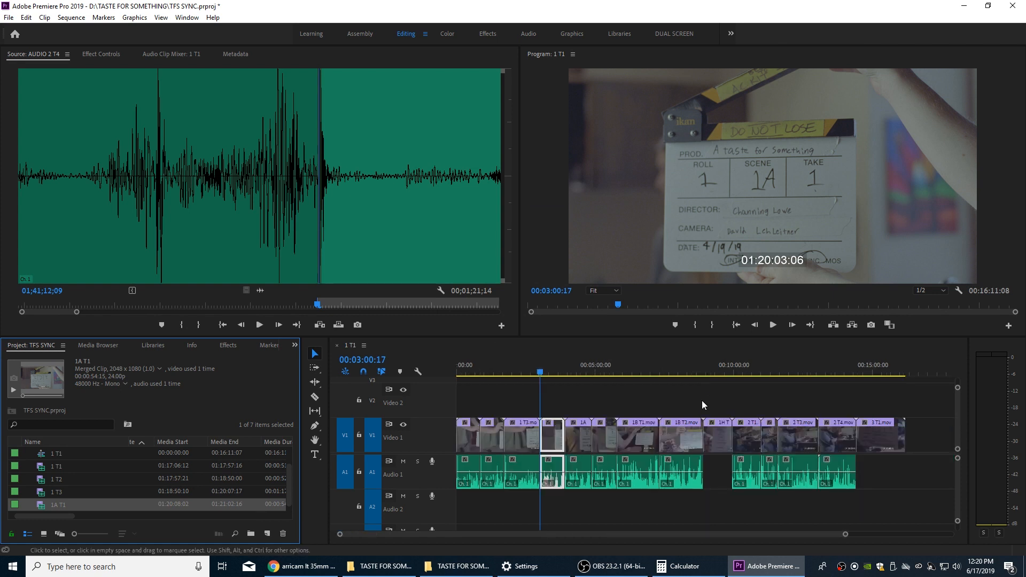
left_click(711, 370)
left_click(723, 447)
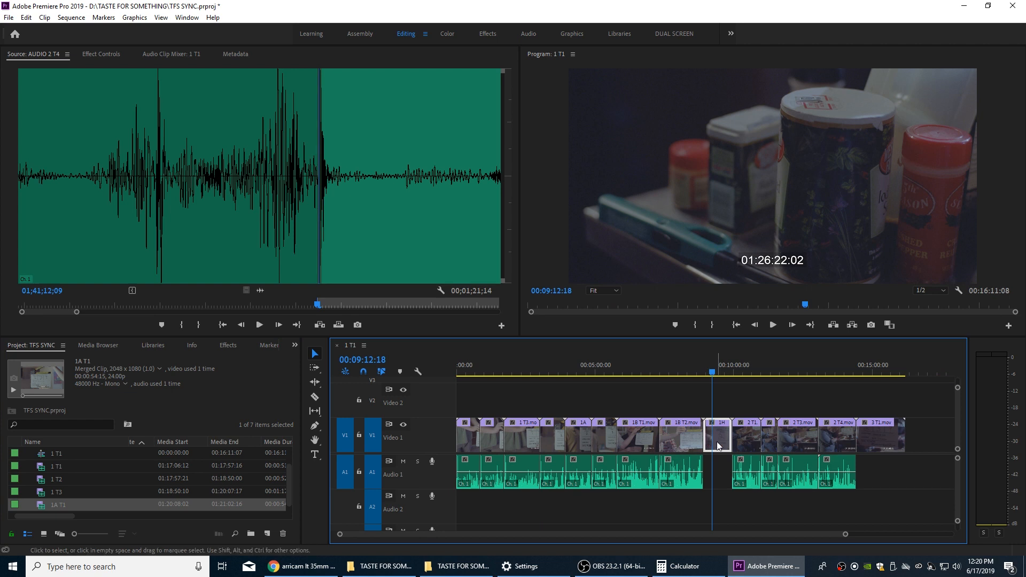
left_click_drag(715, 442, 113, 483)
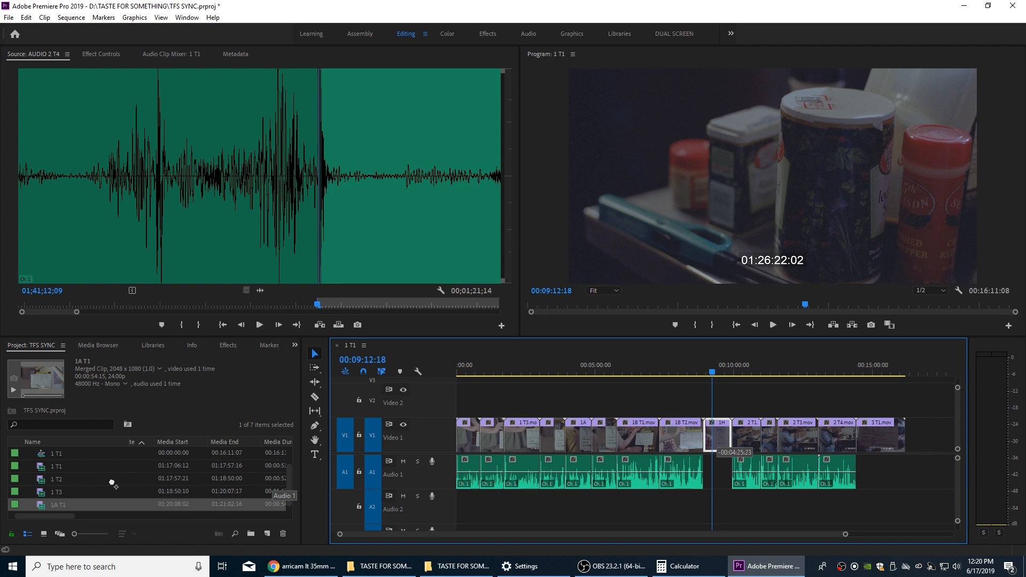
mouse_move(112, 483)
left_mouse_down()
mouse_move(252, 477)
mouse_move(121, 476)
left_mouse_up()
left_click_drag(121, 474, 121, 475)
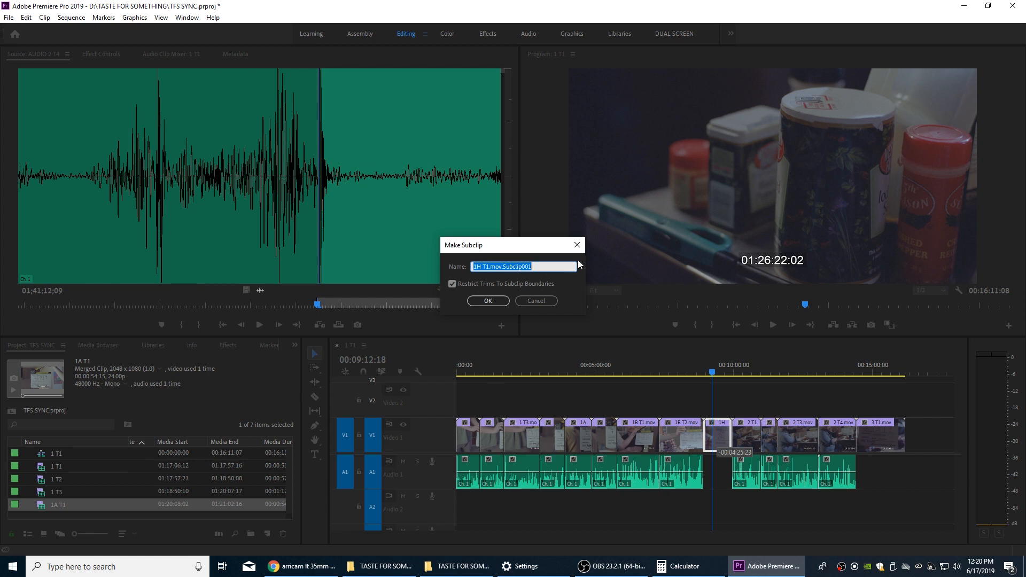
left_click(554, 266)
type("\\\\\\")
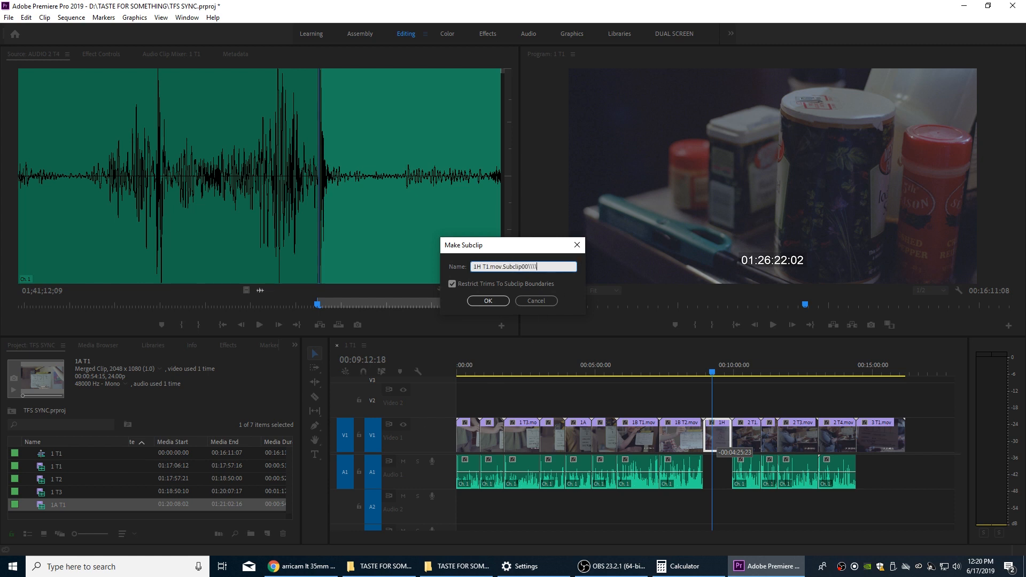
key("BackSpace")
key("BackSpace")
key("BackSpace")
key("BackSpace")
key("BackSpace")
key("BackSpace")
key("BackSpace")
key("BackSpace")
key("BackSpace")
key("BackSpace")
key("BackSpace")
key("BackSpace")
key("BackSpace")
key("BackSpace")
key("BackSpace")
key("BackSpace")
key("BackSpace")
key("BackSpace")
key("Return")
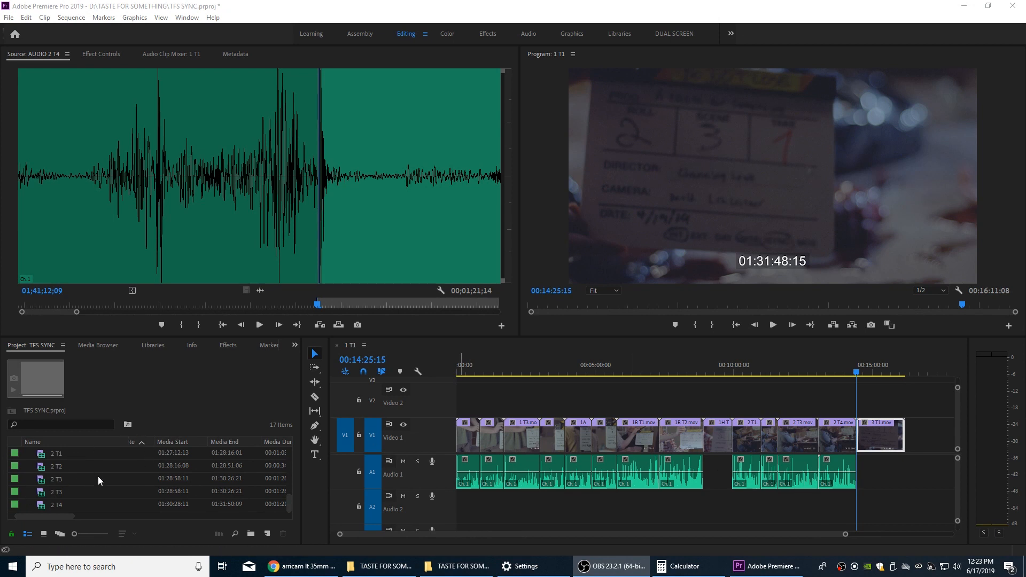
left_click(72, 461)
key("grave")
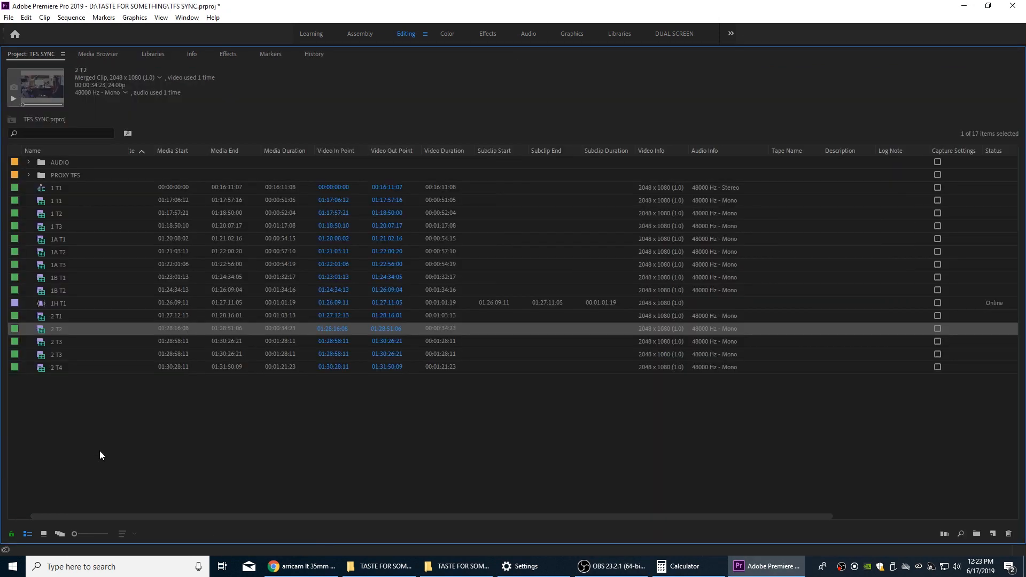
key("grave")
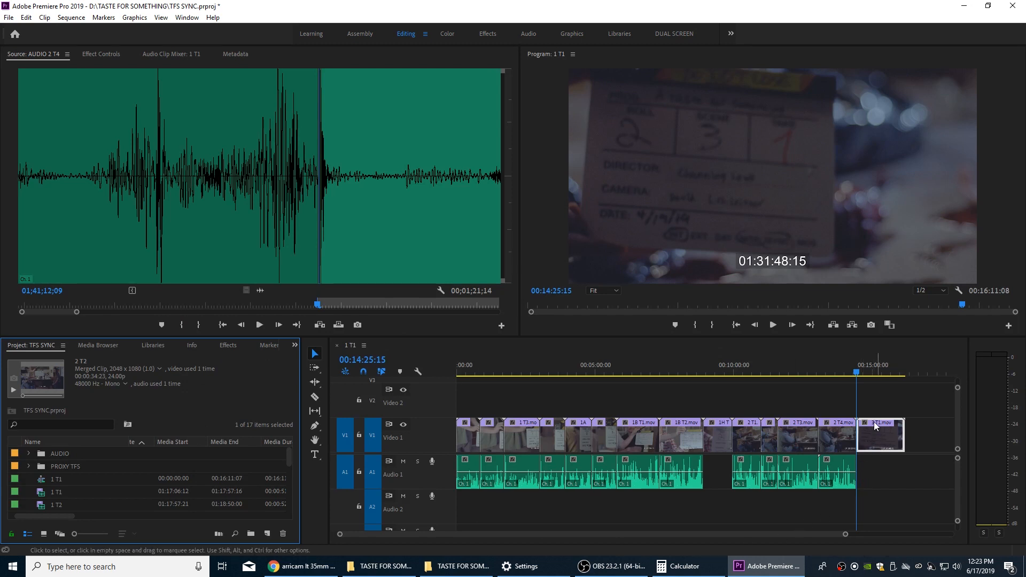
Step: Make a subclip named 3 T1 from the take 3 T1.mov at the end of the sequence
left_click(878, 395)
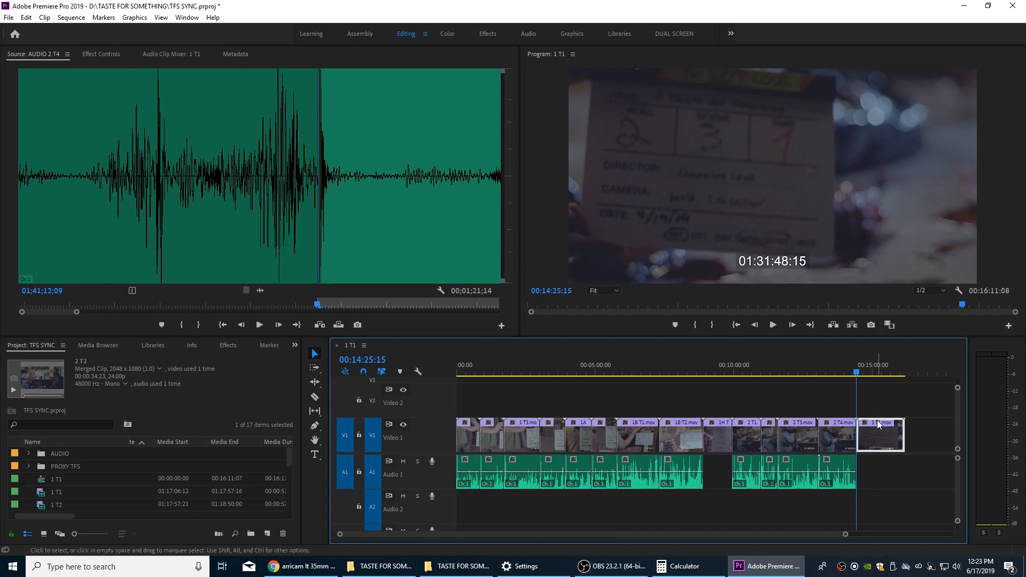
mouse_move(881, 434)
left_mouse_down()
mouse_move(474, 490)
mouse_move(244, 505)
mouse_move(272, 485)
mouse_move(832, 462)
mouse_move(882, 435)
left_mouse_up()
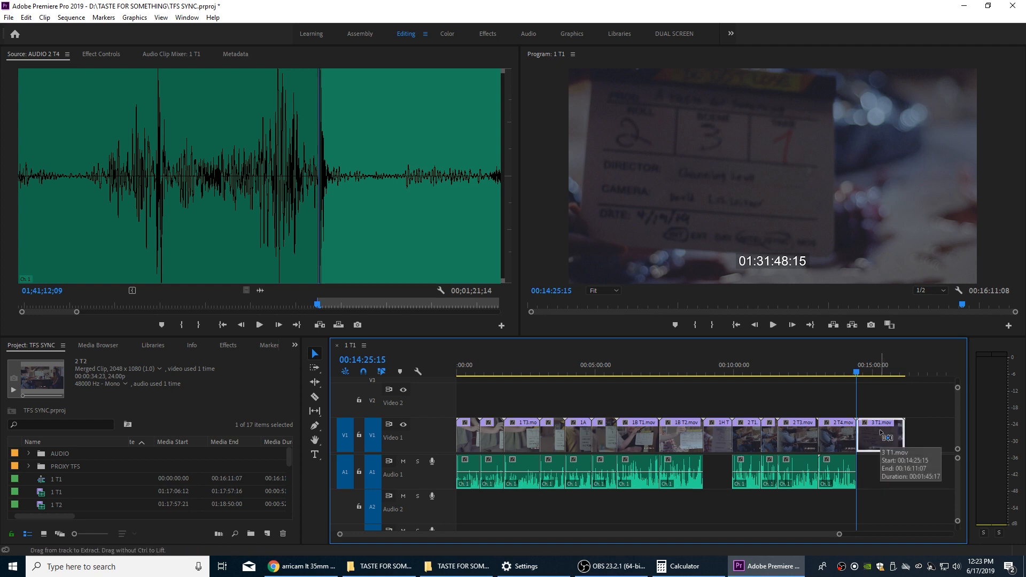
key("ctrl+u")
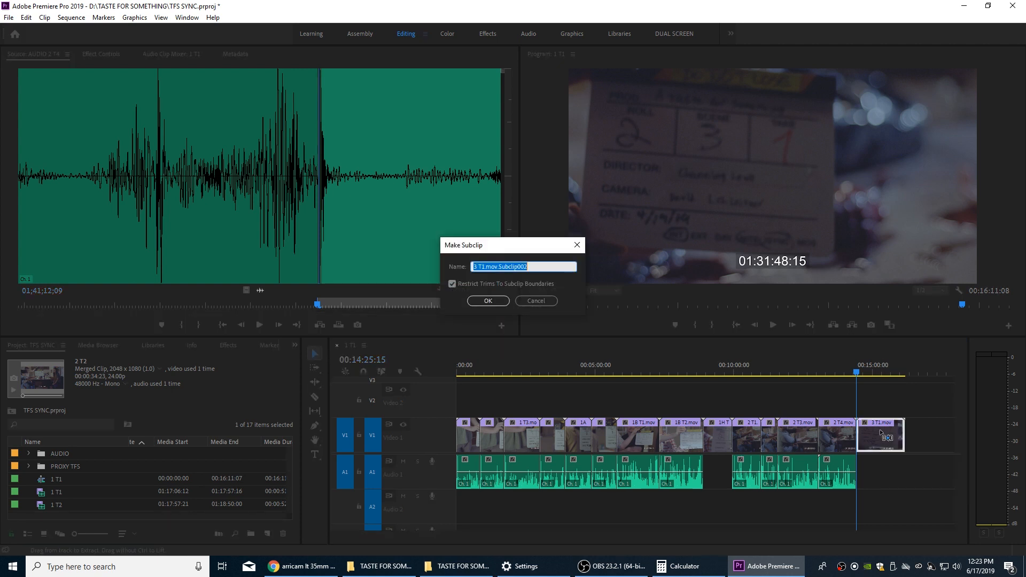
key("End")
key("BackSpace")
key("BackSpace")
key("BackSpace")
key("BackSpace")
key("BackSpace")
key("BackSpace")
key("BackSpace")
key("BackSpace")
key("BackSpace")
key("BackSpace")
key("BackSpace")
key("BackSpace")
key("BackSpace")
key("BackSpace")
key("BackSpace")
key("Return")
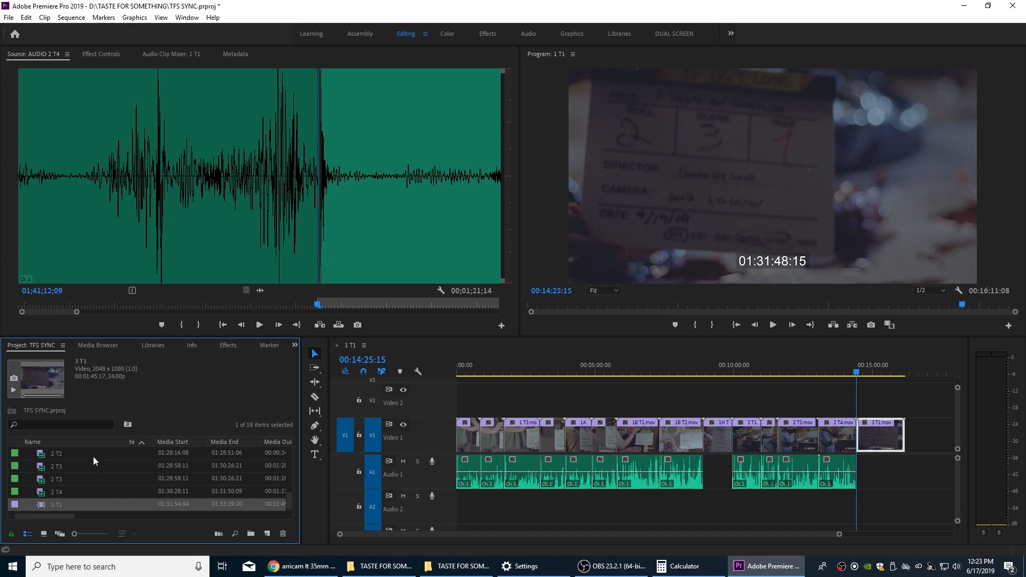
Step: Put the scene 1 clips, from merged clip 1 T1 through subclip 1H T1, into a new bin named SCENE 01 and collapse it
left_click(82, 472)
key("grave")
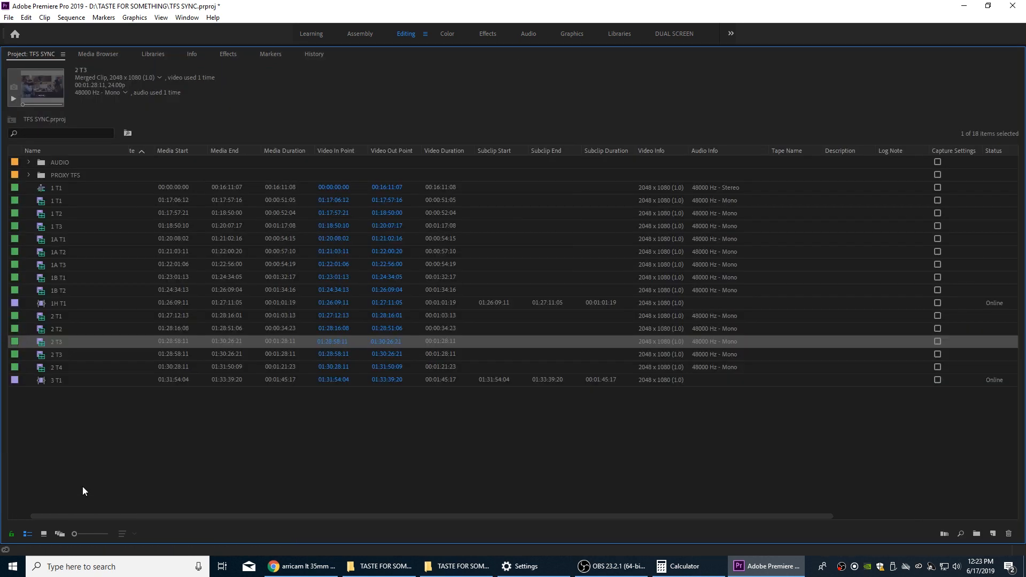
left_click(56, 202)
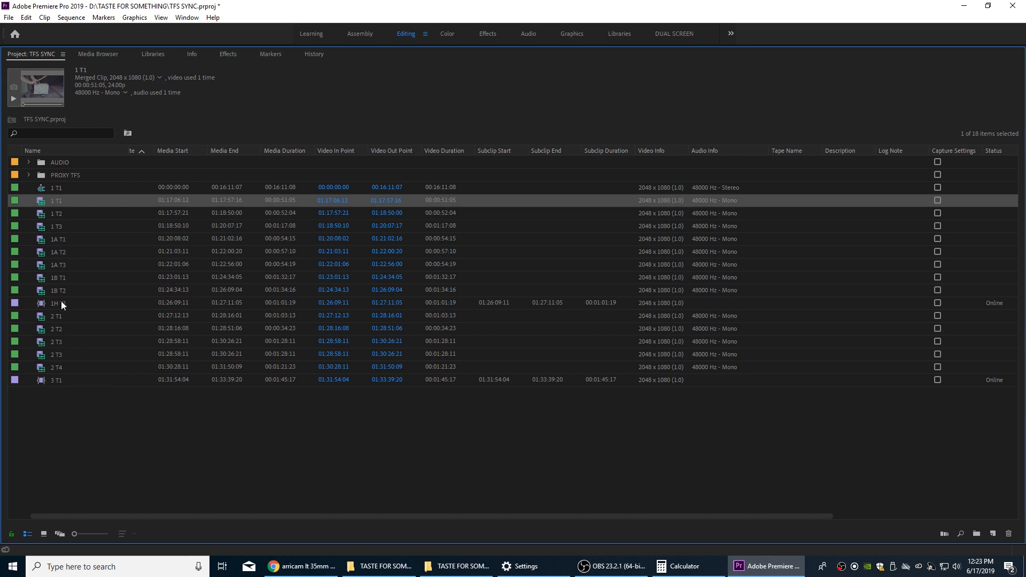
left_click(81, 302, "shift")
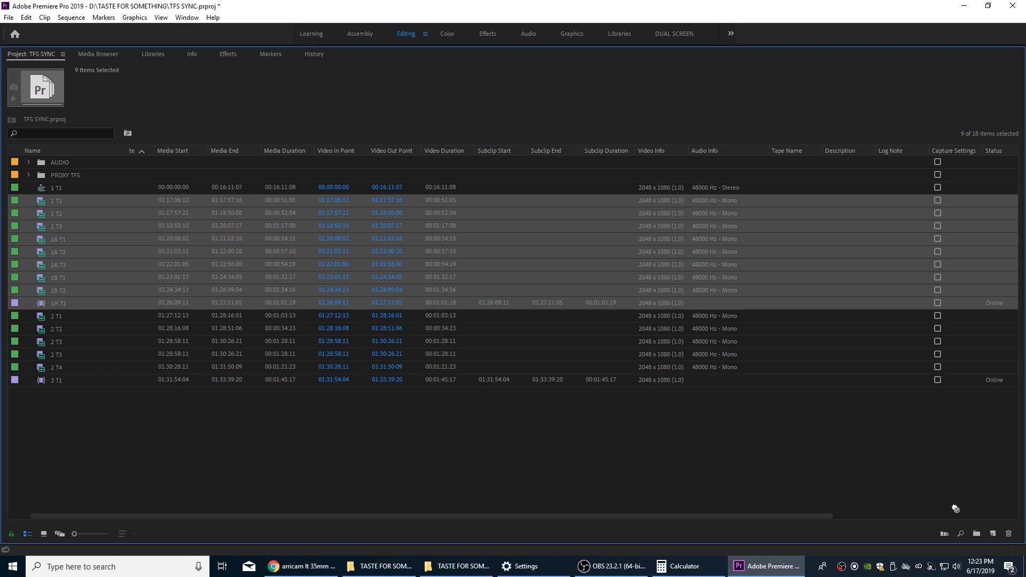
left_click(978, 533)
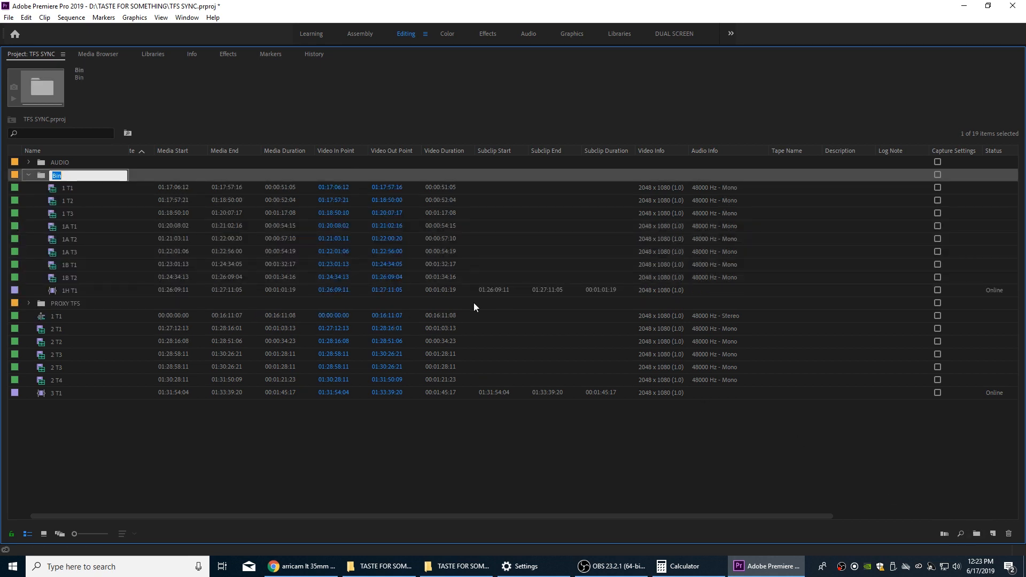
type("scene")
key("BackSpace")
key("BackSpace")
key("BackSpace")
key("BackSpace")
type("SCENE 01")
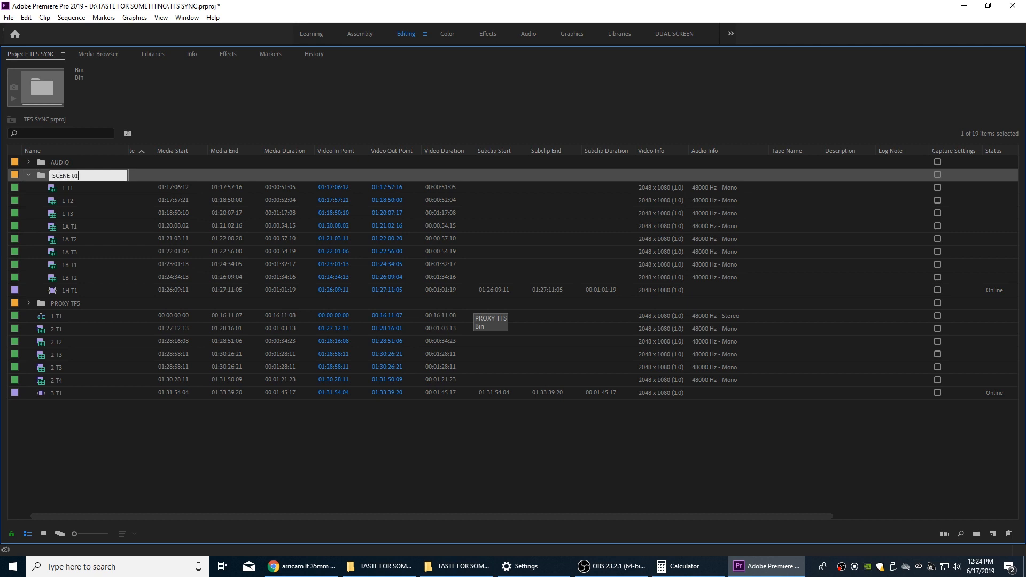
key("Return")
left_click(28, 175)
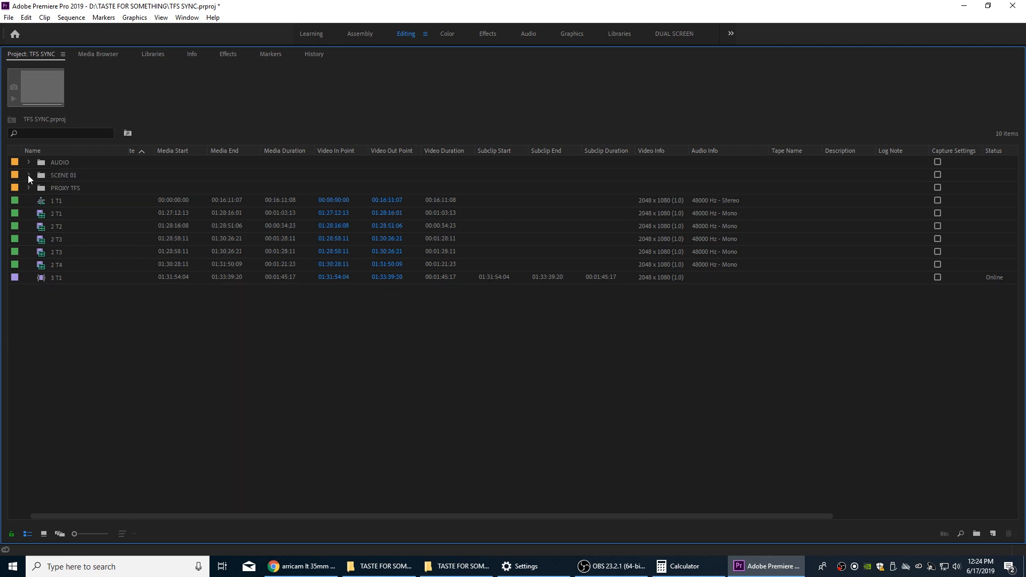
Step: Put the scene 2 merged clips, 2 T1 through 2 T4, into a new bin named SCENE 02
left_click(46, 210, "shift")
left_click_drag(46, 210, 977, 532)
type("SCENE ")
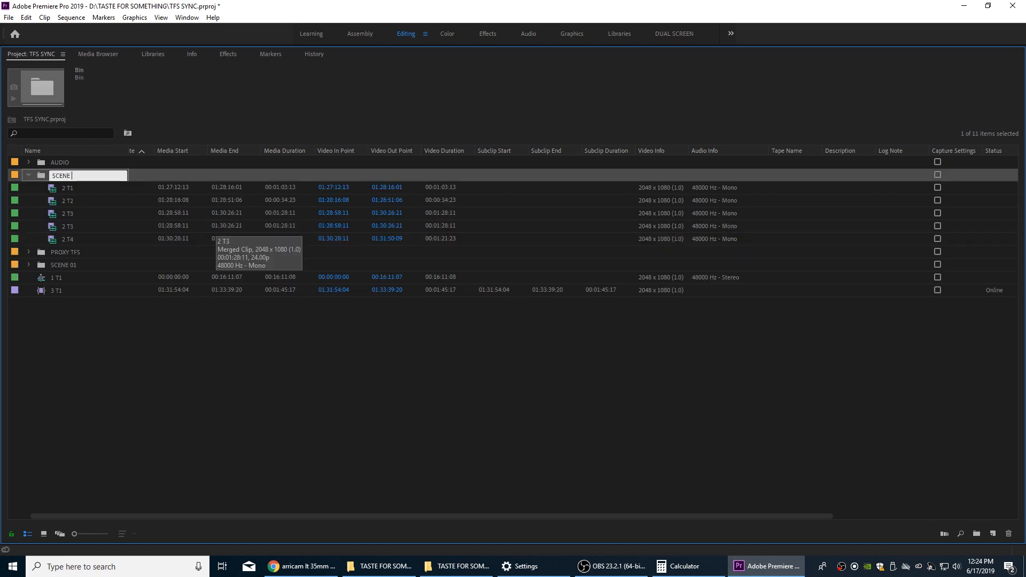
type("02")
Step: Put the subclip 3 T1 into a new bin named SCENE 03 and collapse the SCENE 03 and SCENE 02 bins
left_click(53, 289)
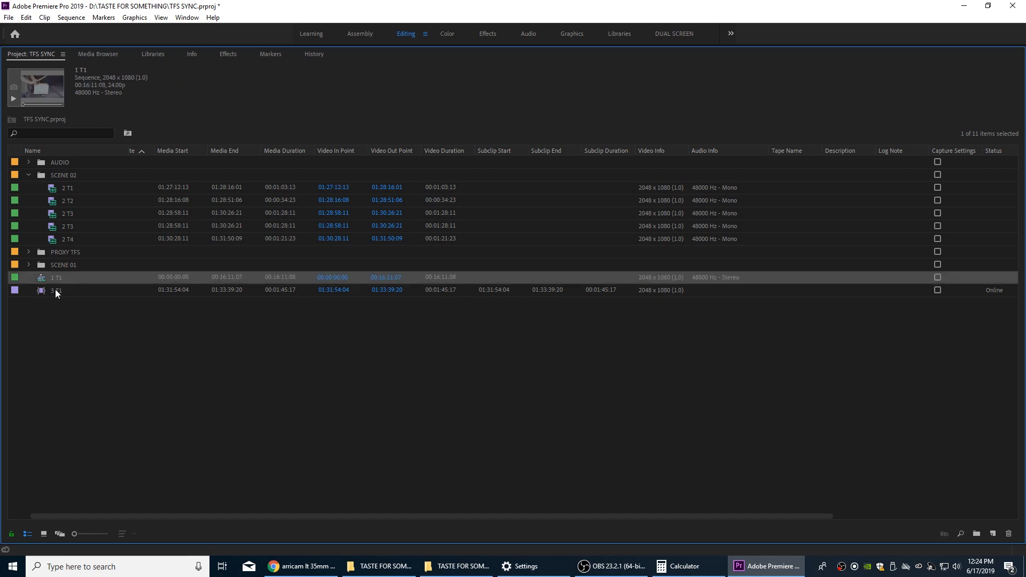
left_click(976, 533)
type("SCENE ")
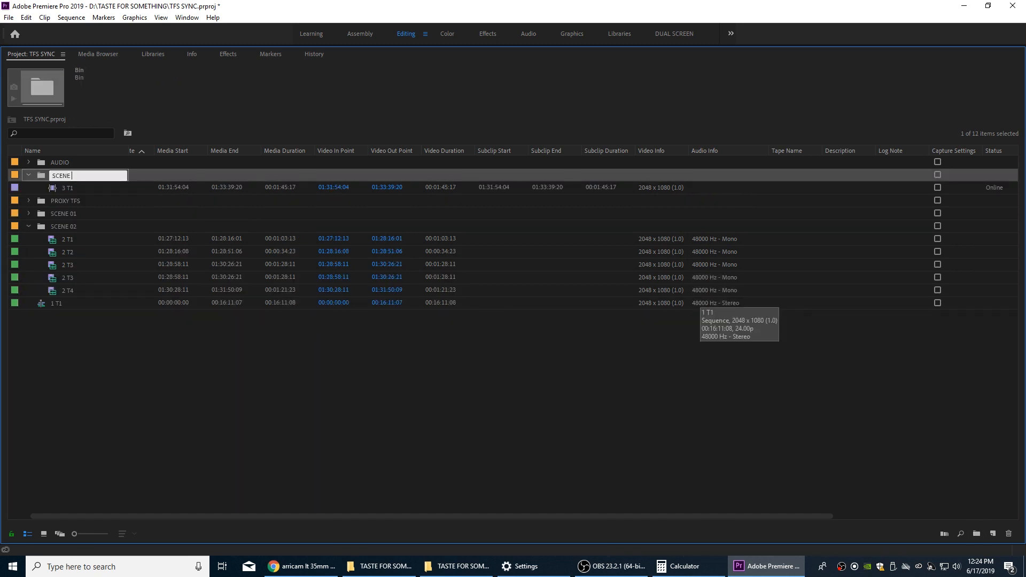
type("03")
key("Tab")
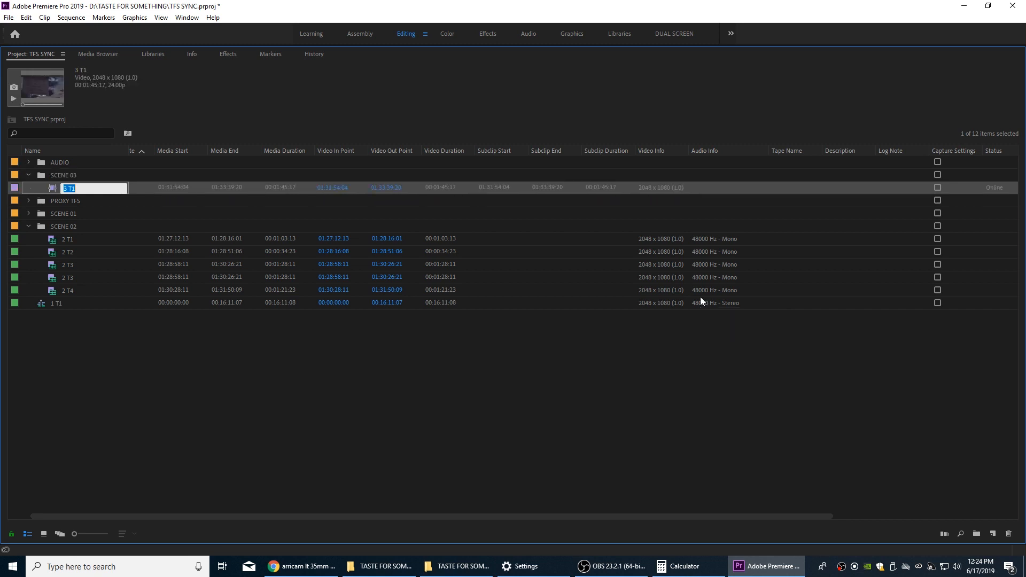
left_click(204, 350)
left_click(28, 175)
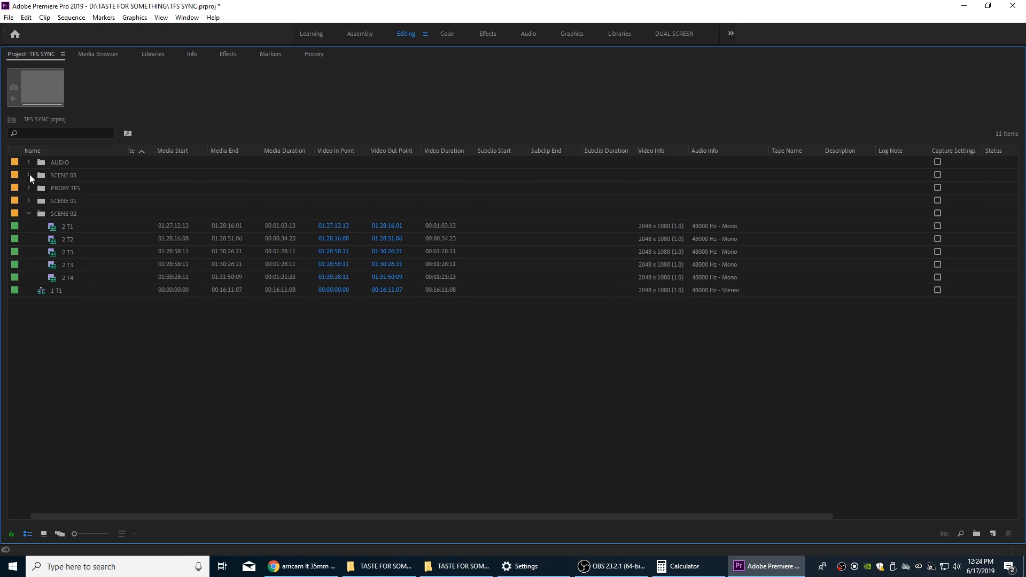
left_click(28, 214)
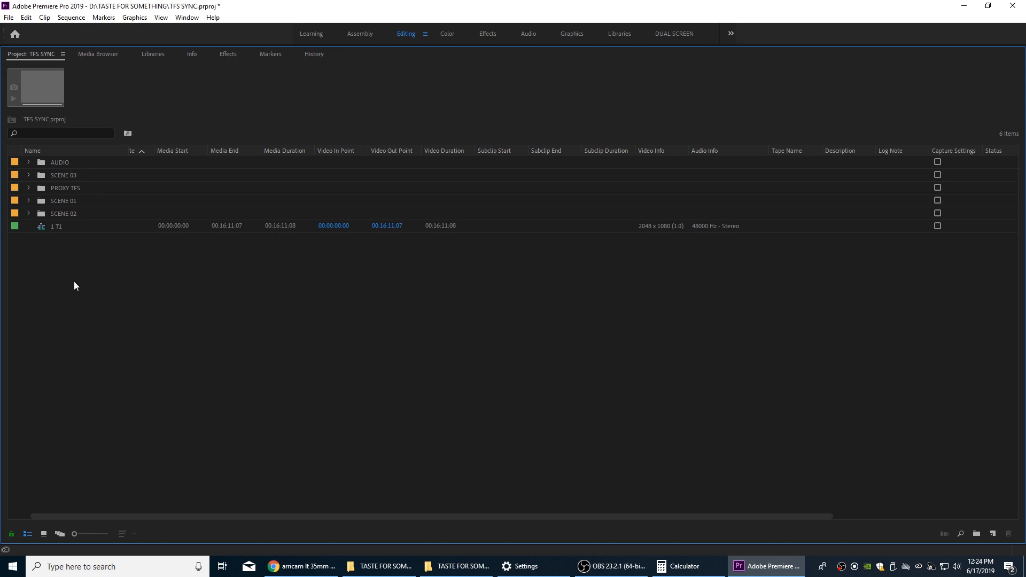
Step: Restore the full editing layout, sort the project items by name and select the 1 T1 sequence
key("grave")
left_click(79, 450)
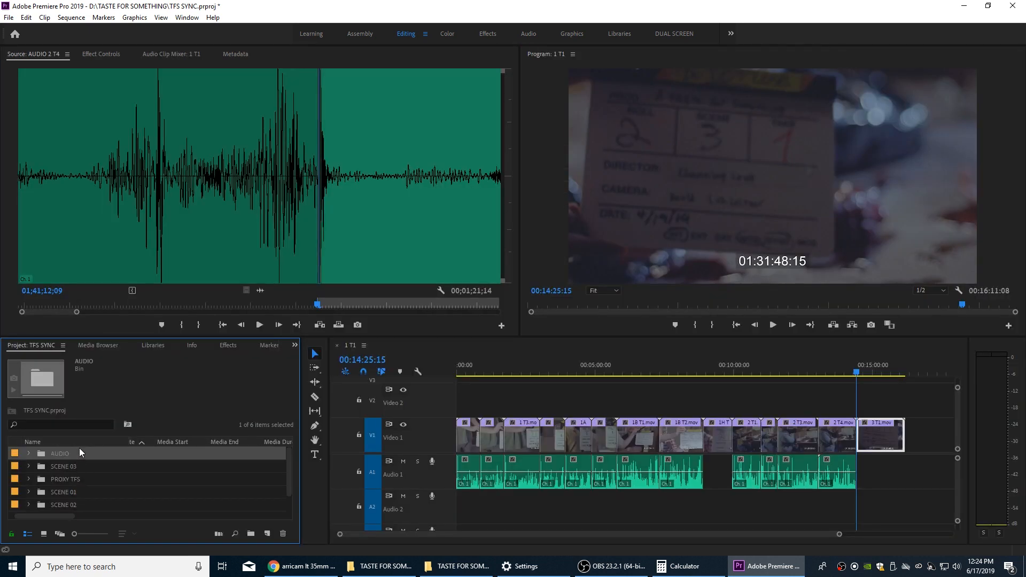
left_click(88, 443)
left_click(39, 455)
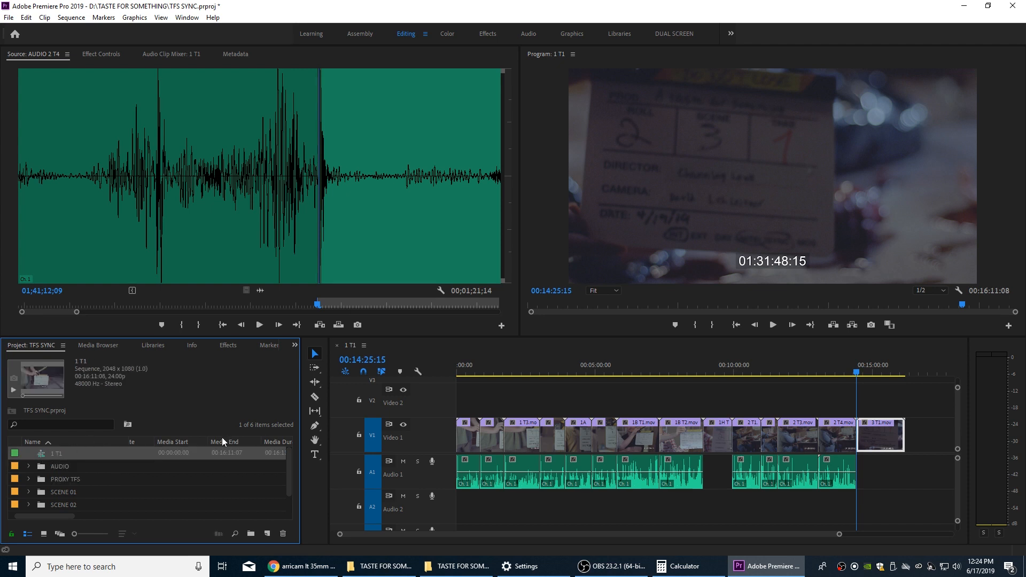
Step: Save the project, and save it under the new file name TFS EDIT in the TASTE FOR SOMETHING folder
key("ctrl+s")
left_click(9, 17)
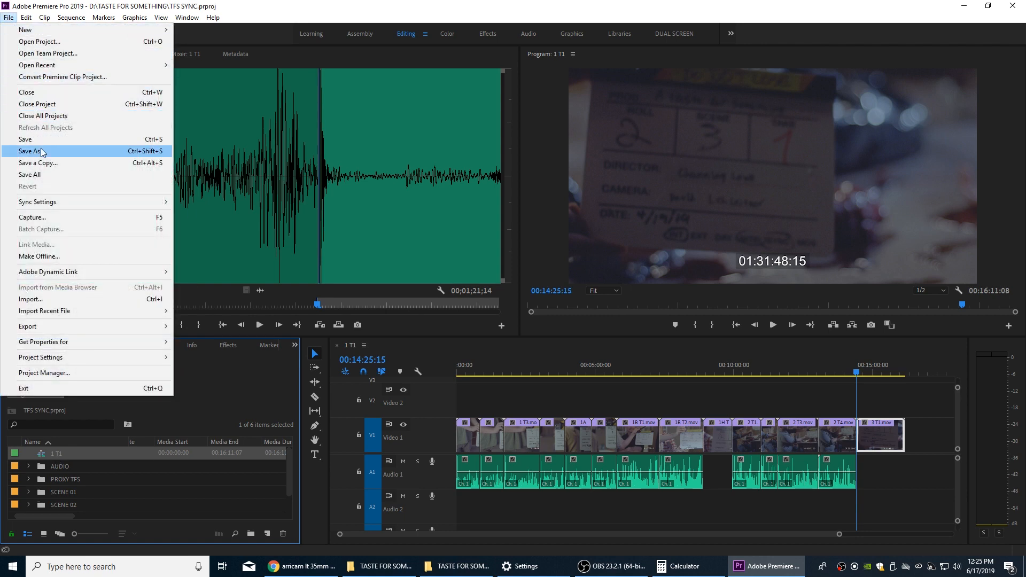
left_click(32, 133)
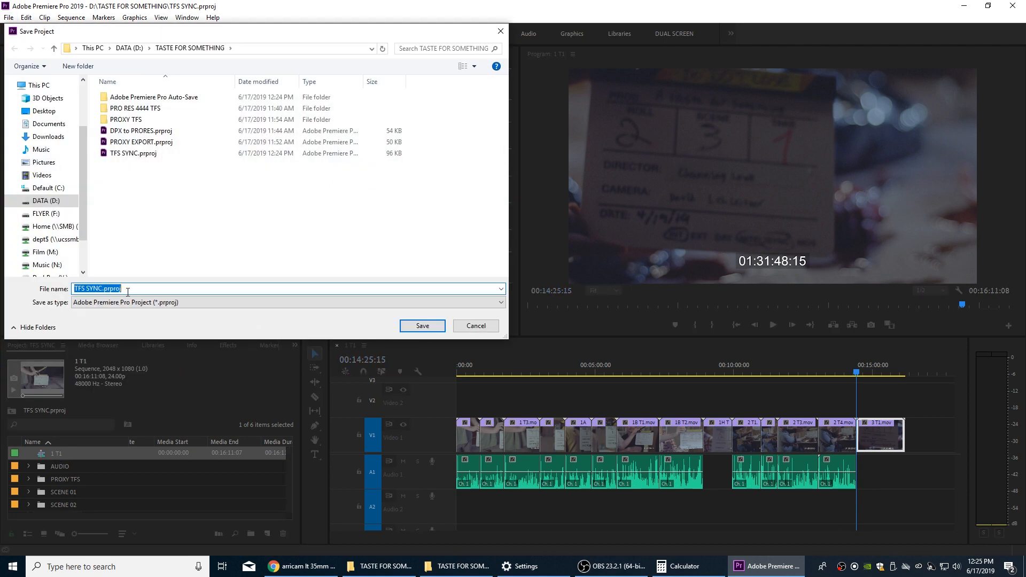
type("tfs edi")
type("t")
key("BackSpace")
key("BackSpace")
key("BackSpace")
key("BackSpace")
key("BackSpace")
key("BackSpace")
key("BackSpace")
key("BackSpace")
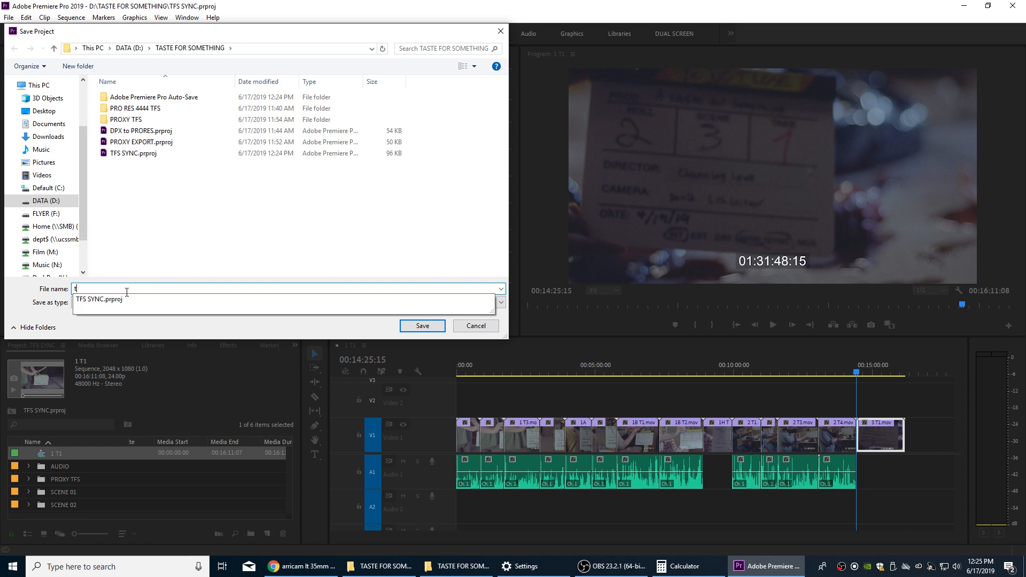
type("TFS EDIT")
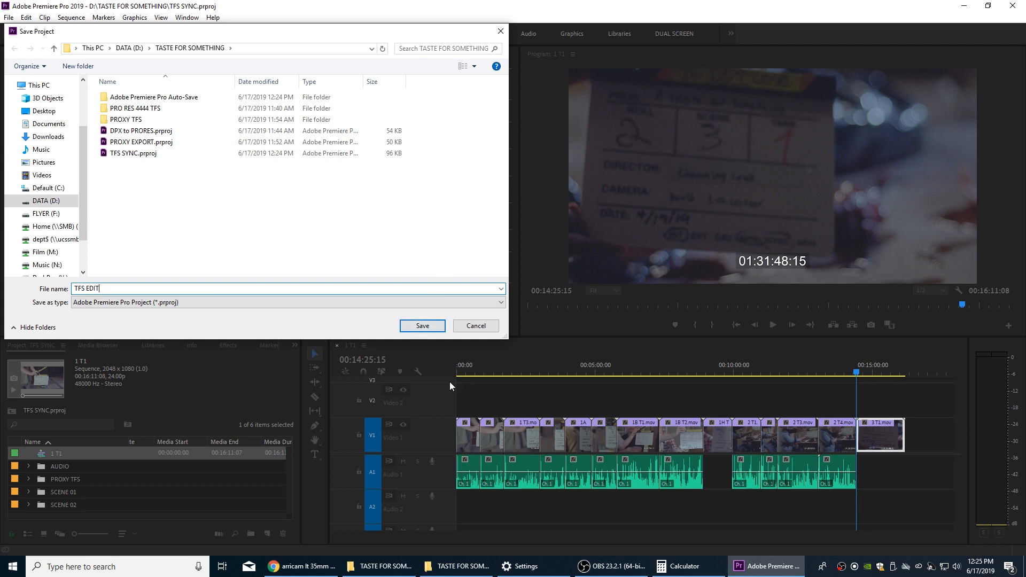
left_click(428, 329)
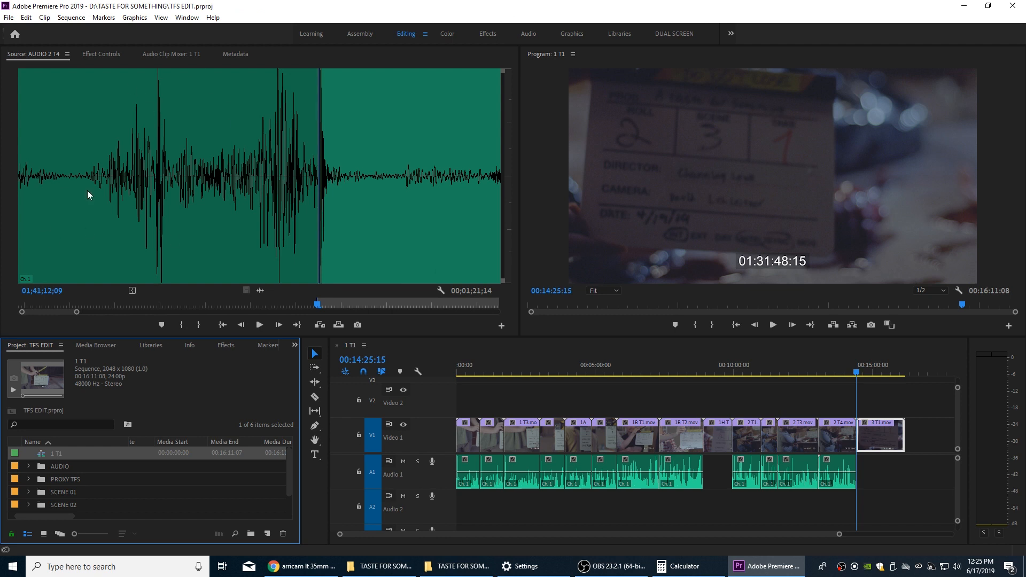
Step: Delete all video and audio clips from the 1 T1 sequence and return the playhead to the start
left_click(547, 402)
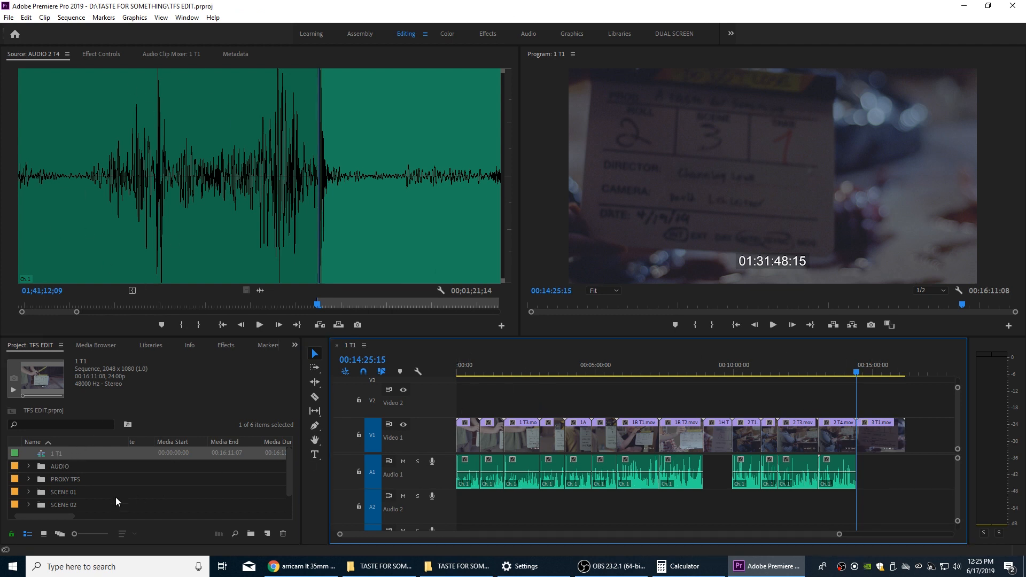
left_click_drag(895, 404, 363, 507)
key("Delete")
left_click(541, 369)
key("Home")
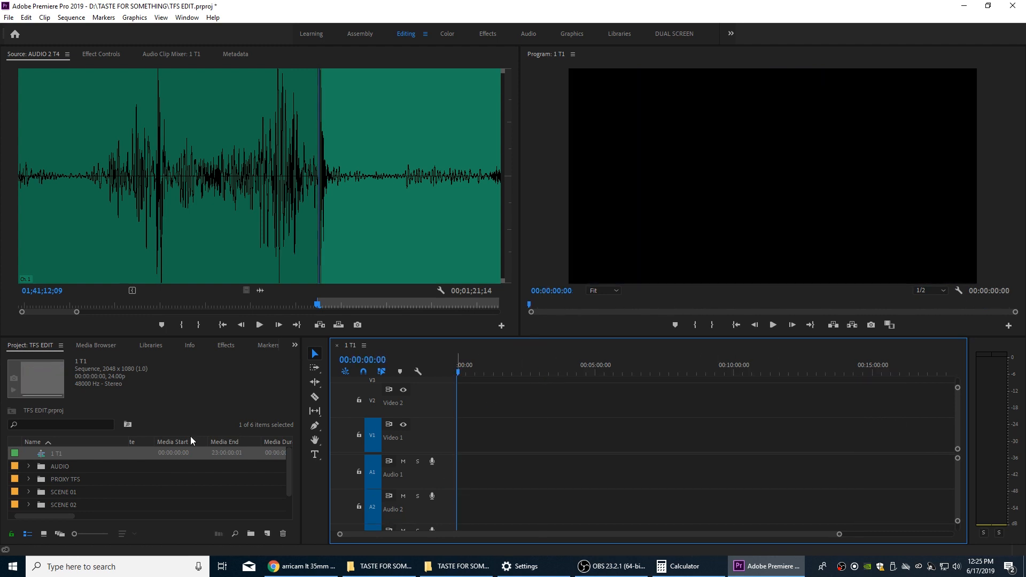
Step: Rename the emptied 1 T1 sequence as FINAL EDIT
left_click(56, 454)
type("scene")
key("BackSpace")
key("BackSpace")
key("BackSpace")
key("BackSpace")
key("BackSpace")
type("FINAL EDIT")
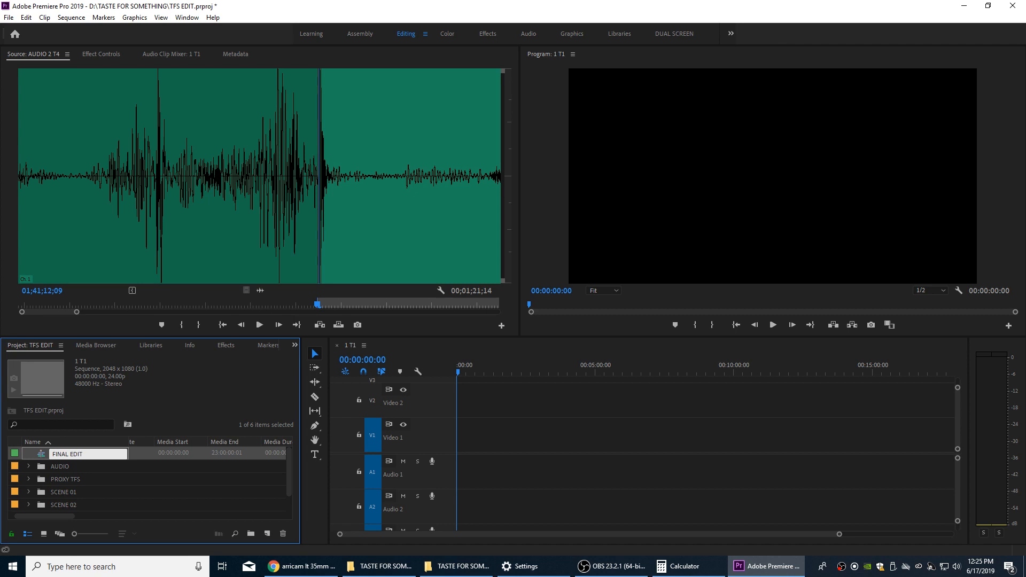
key("Return")
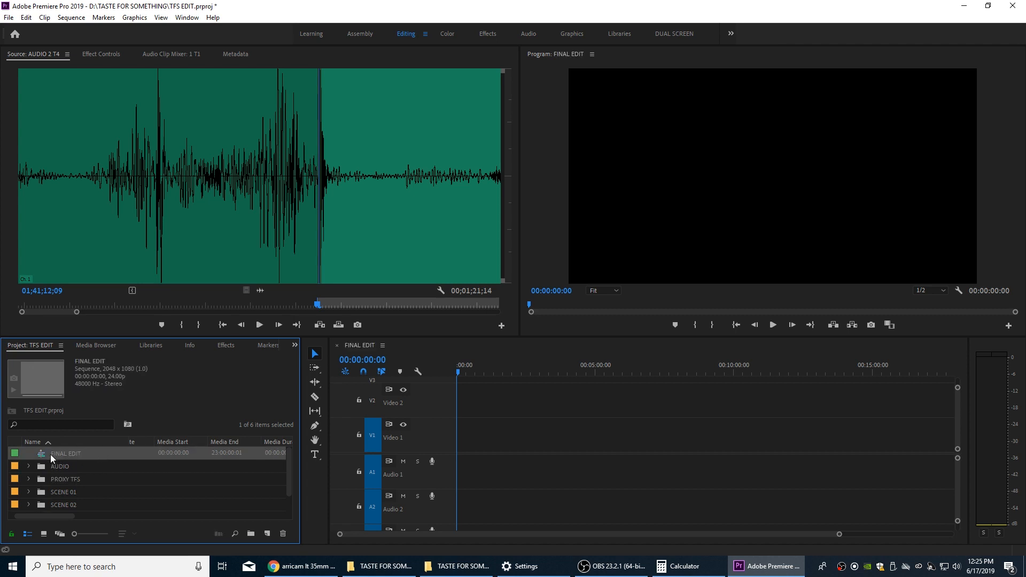
Step: Open the SCENE 01 bin in its own tab and load clip 1A T1 in the Source monitor
key("grave")
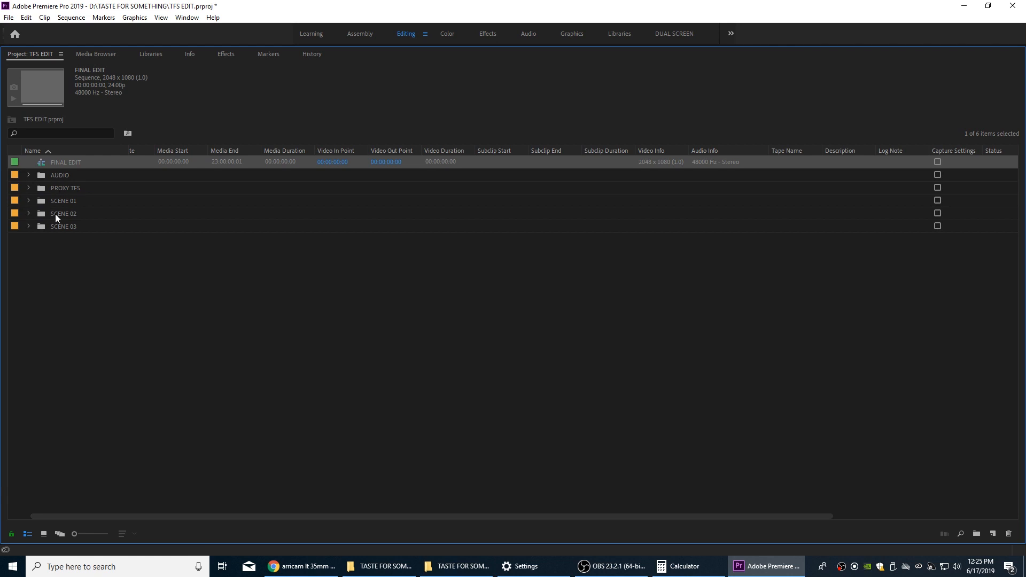
left_click(28, 201)
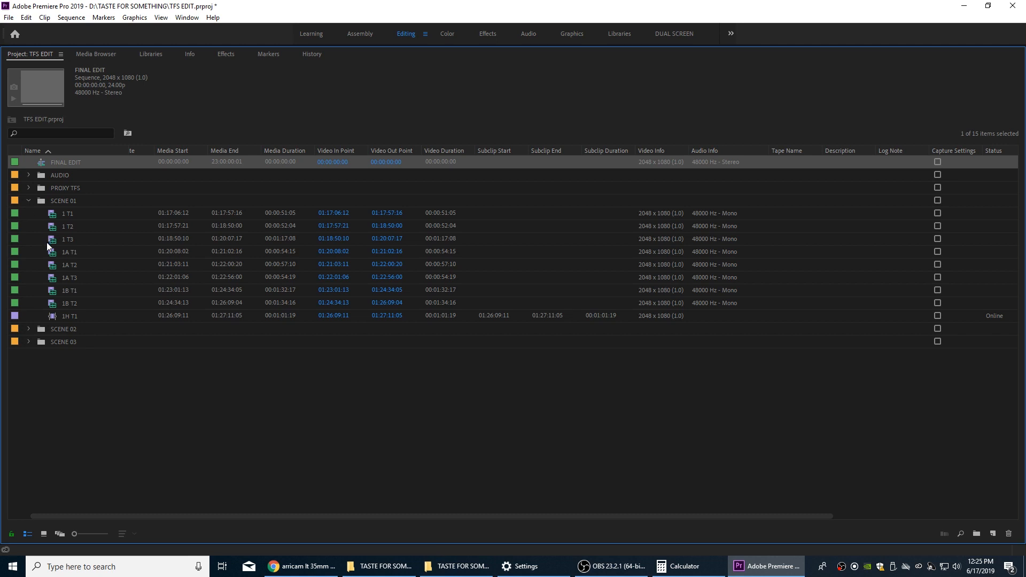
left_click(40, 201)
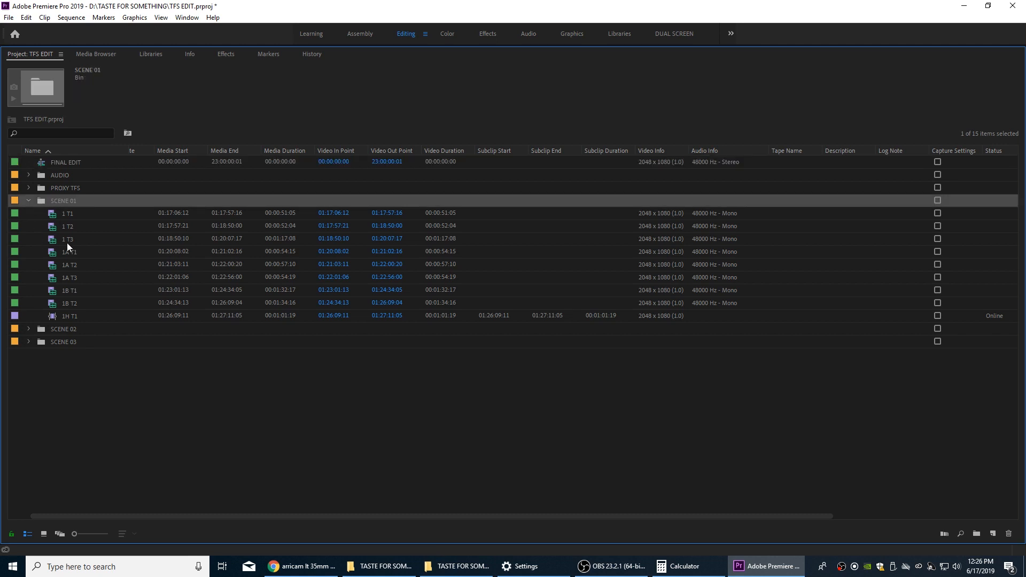
double_click(43, 201)
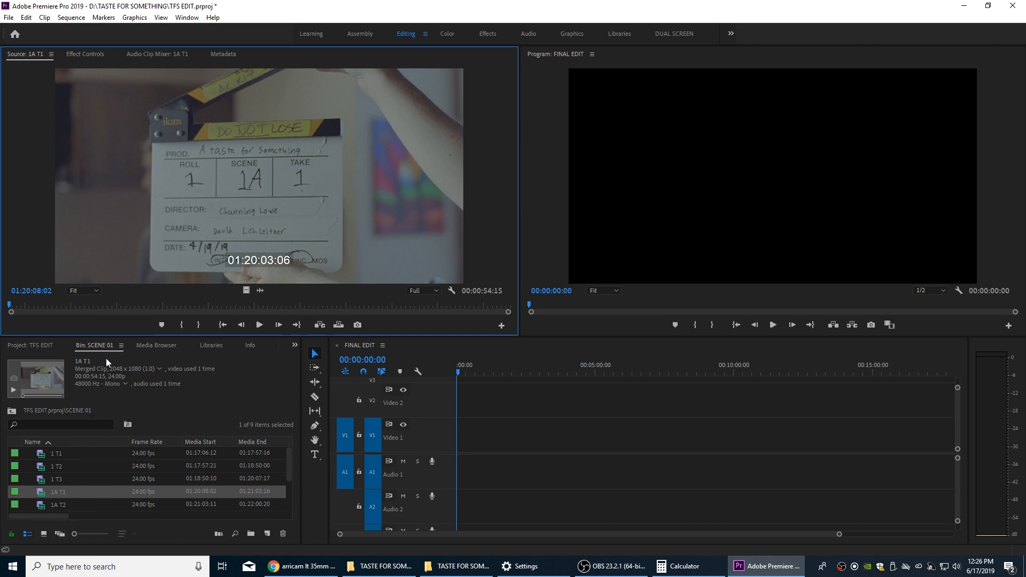
Step: Show the SCENE 01 clips as enlarged thumbnails, arranged by List View Sort, with no clip selected
left_click(45, 532)
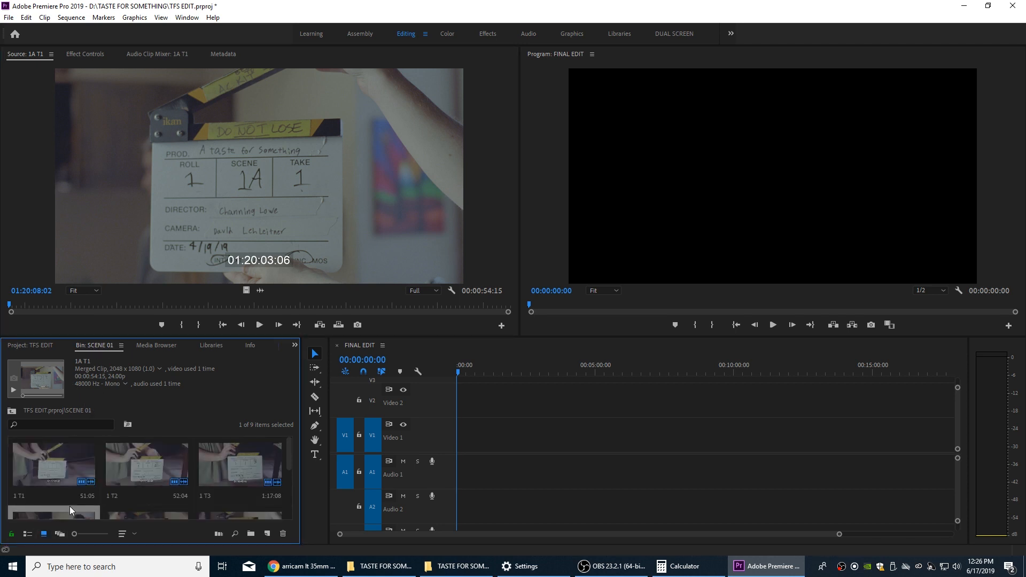
key("grave")
left_click(122, 533)
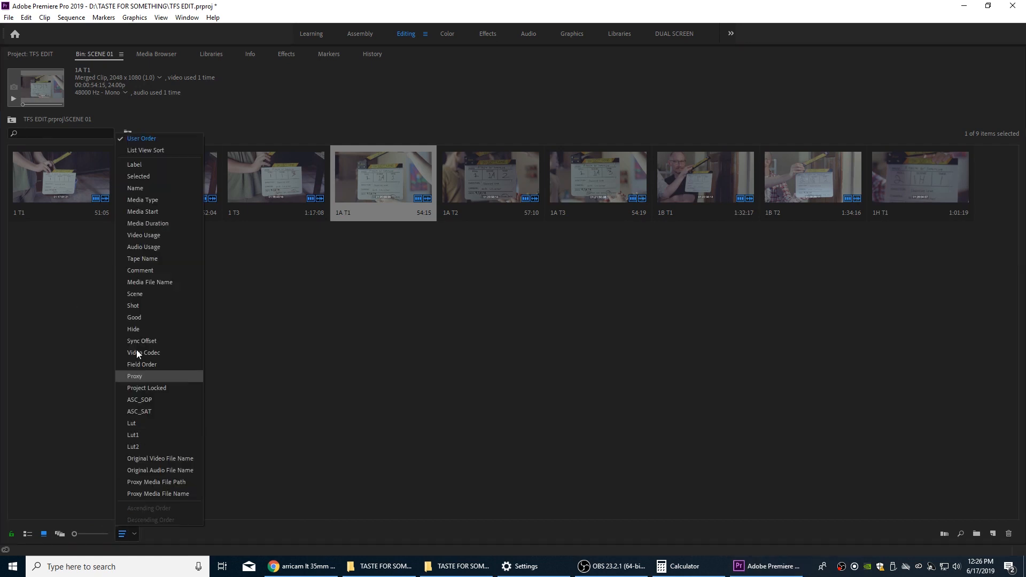
left_click(157, 150)
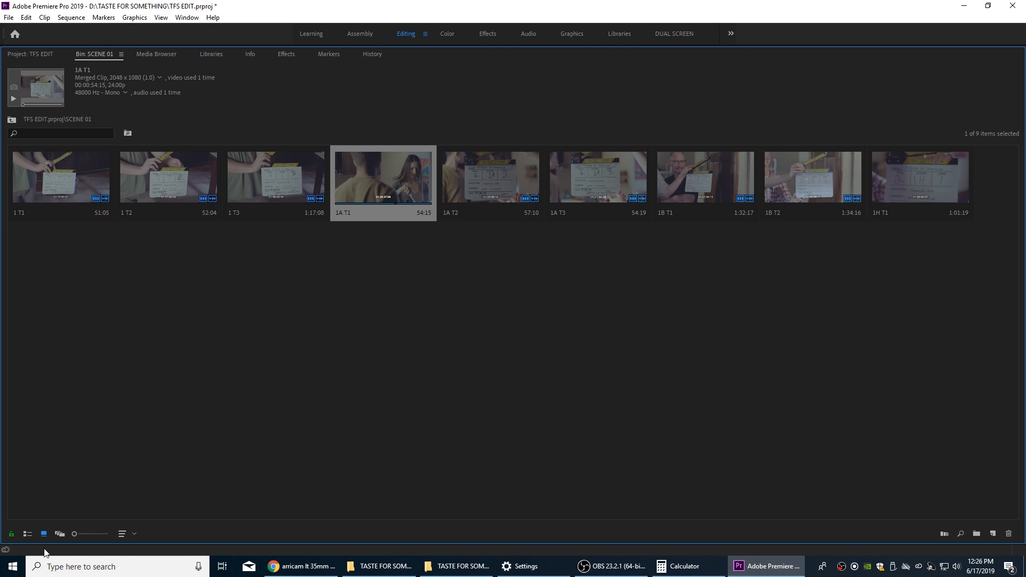
left_click_drag(81, 537, 91, 534)
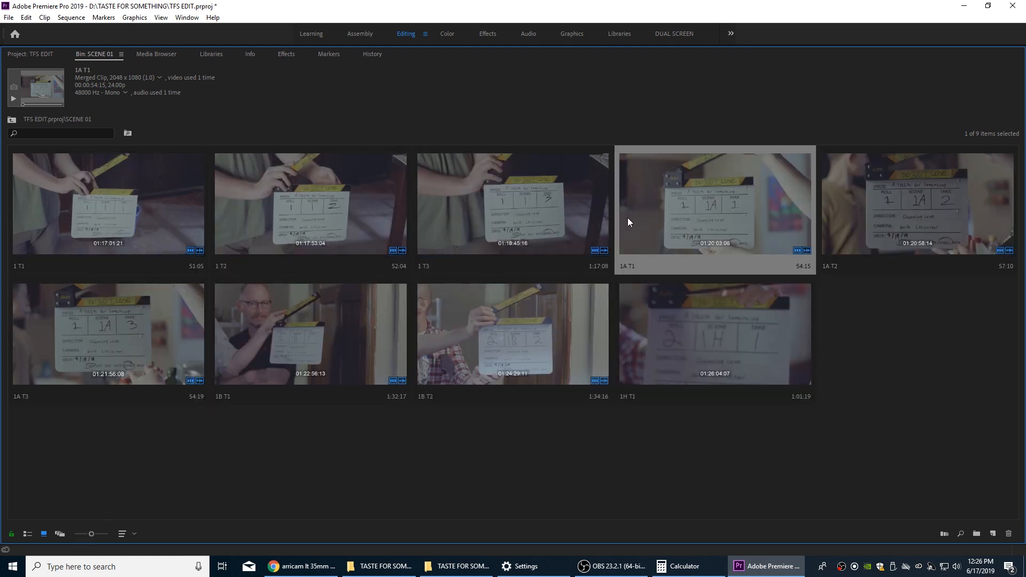
left_click(309, 489)
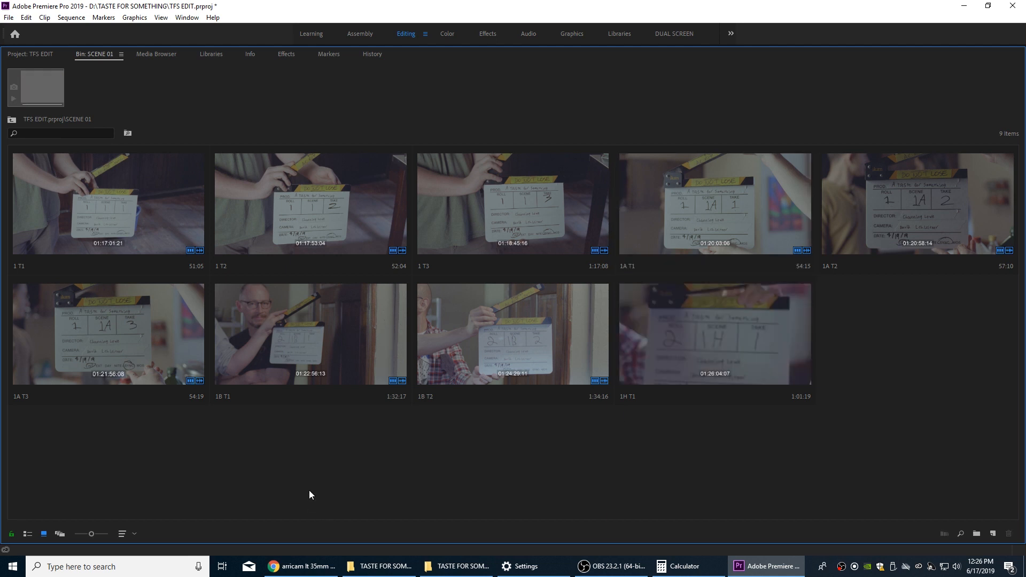
Step: Return to the TFS EDIT project's main bin list in the normal layout, collapse SCENE 01 and save the project
key("grave")
left_click(37, 346)
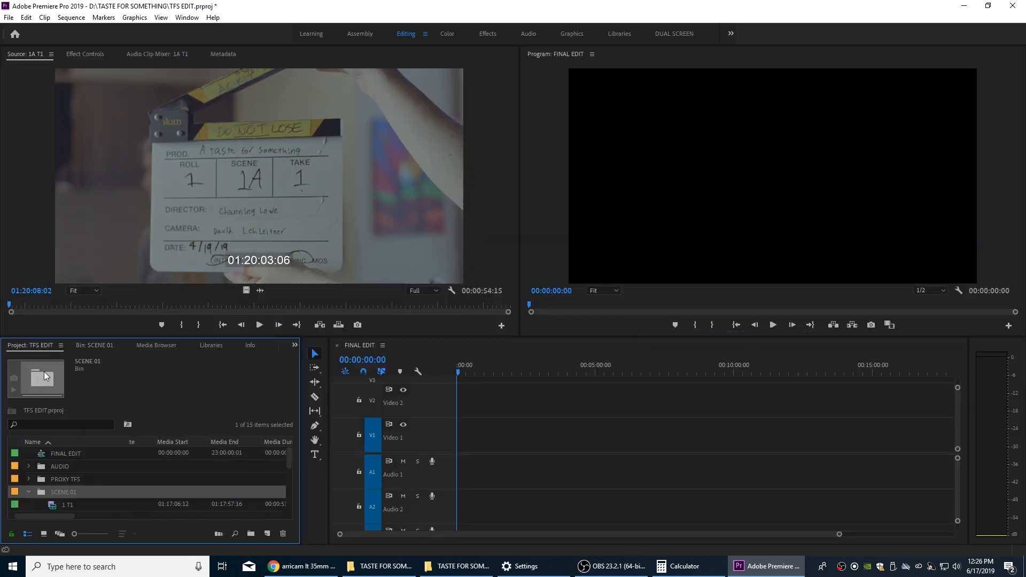
left_click(28, 492)
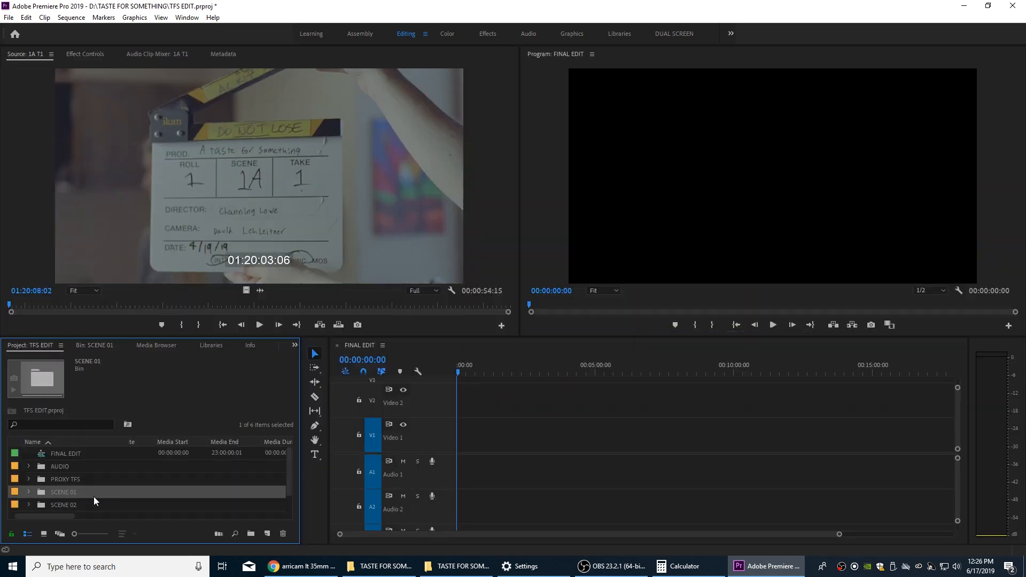
key("ctrl+s")
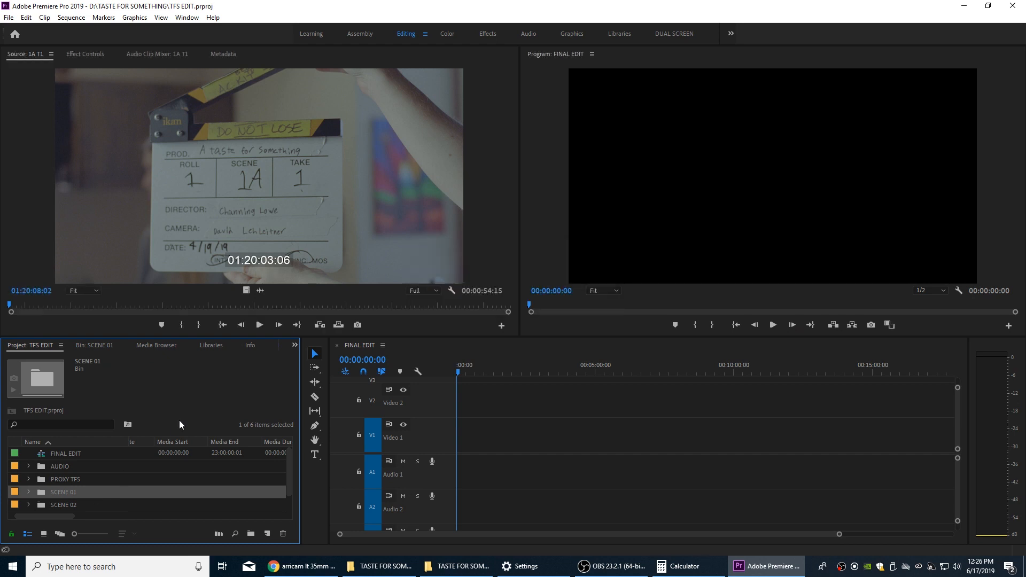